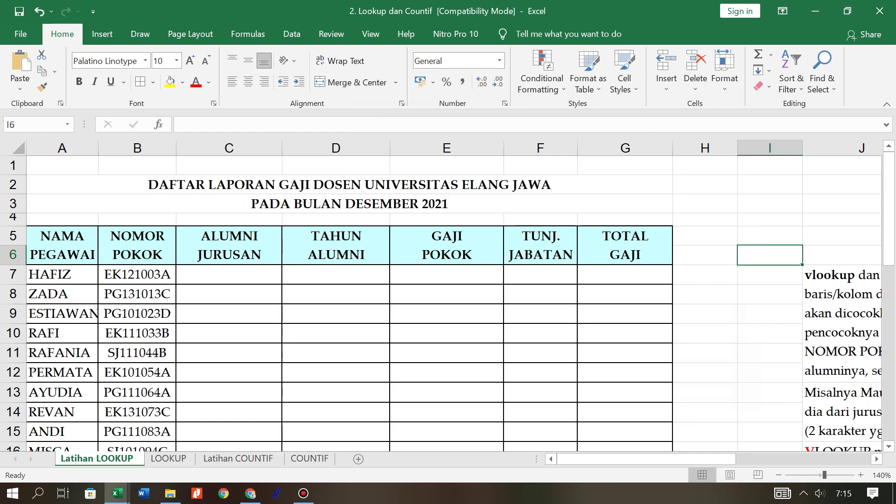
Review the salary report's empty columns and the Tabel Jurusan, Tabel Tahun Alumni, and Gapok & Tunjangan lookup tables.
{"action": "scroll", "coordinate": [443, 304], "scroll_direction": "down", "scroll_amount": 1}
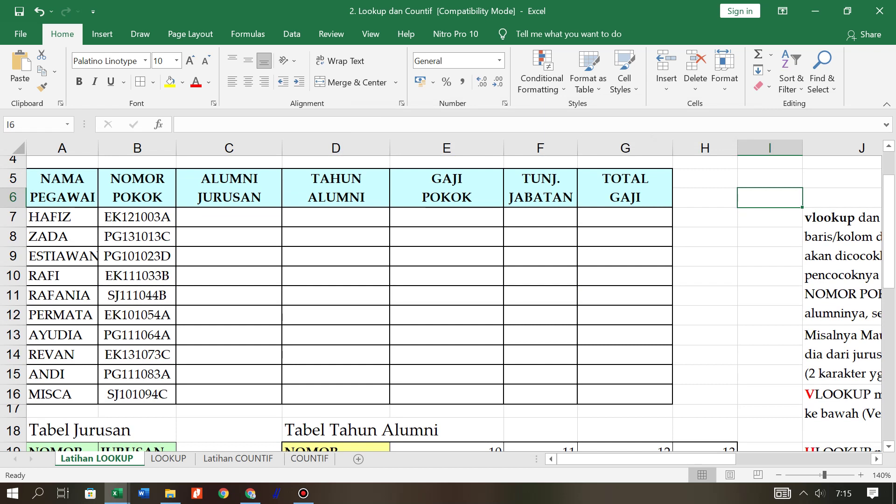
{"action": "scroll", "coordinate": [443, 304], "scroll_direction": "down", "scroll_amount": 3}
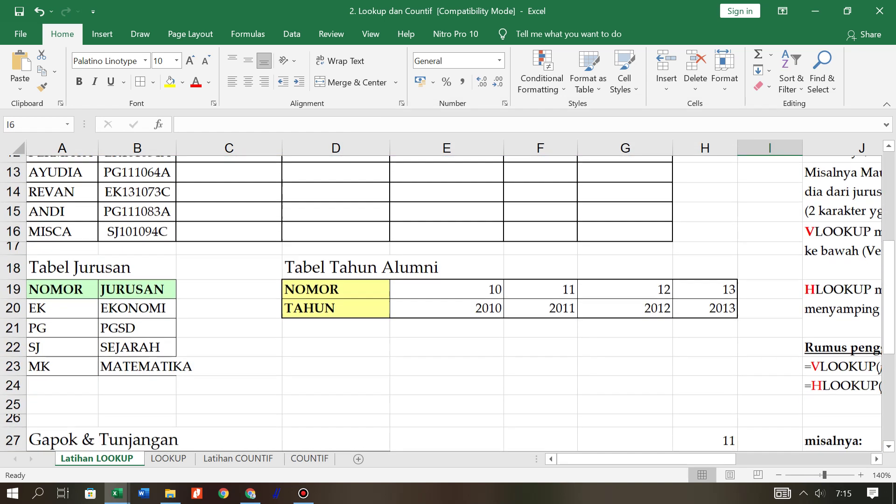
{"action": "scroll", "coordinate": [443, 303], "scroll_direction": "up", "scroll_amount": 4}
{"action": "scroll", "coordinate": [444, 304], "scroll_direction": "down", "scroll_amount": 3}
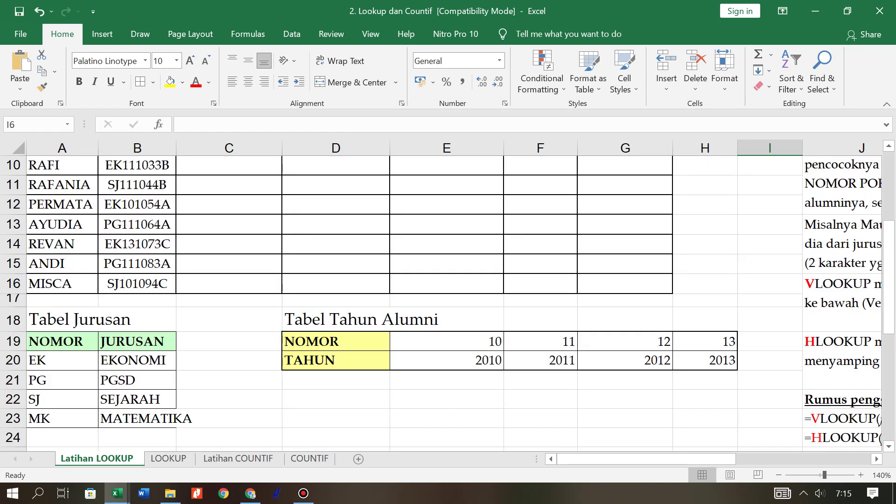
{"action": "scroll", "coordinate": [444, 303], "scroll_direction": "down", "scroll_amount": 2}
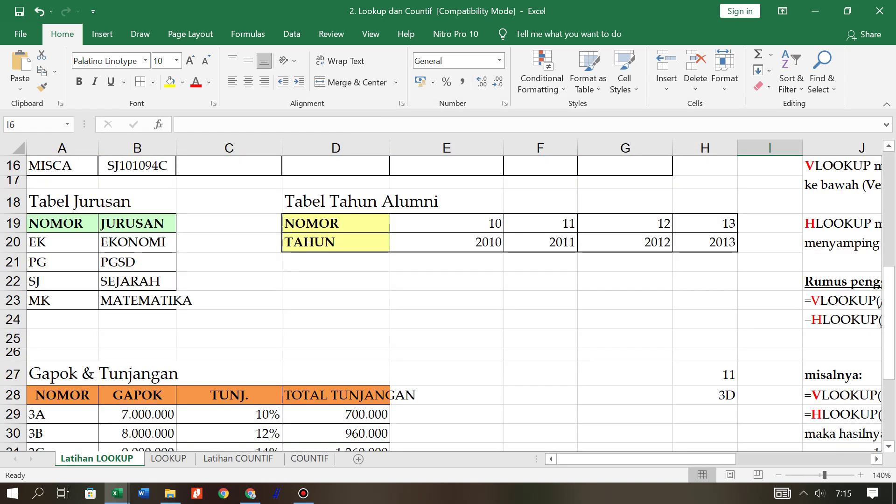
{"action": "scroll", "coordinate": [443, 303], "scroll_direction": "up", "scroll_amount": 5}
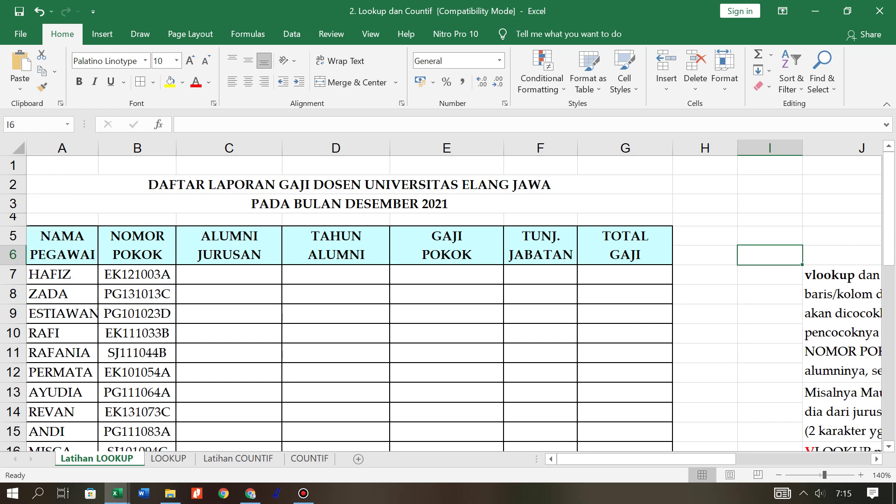
Compare the NOMOR POKOK code in cell B7 with the entries in Tabel Jurusan and Tabel Tahun Alumni.
{"action": "left_click", "coordinate": [137, 274]}
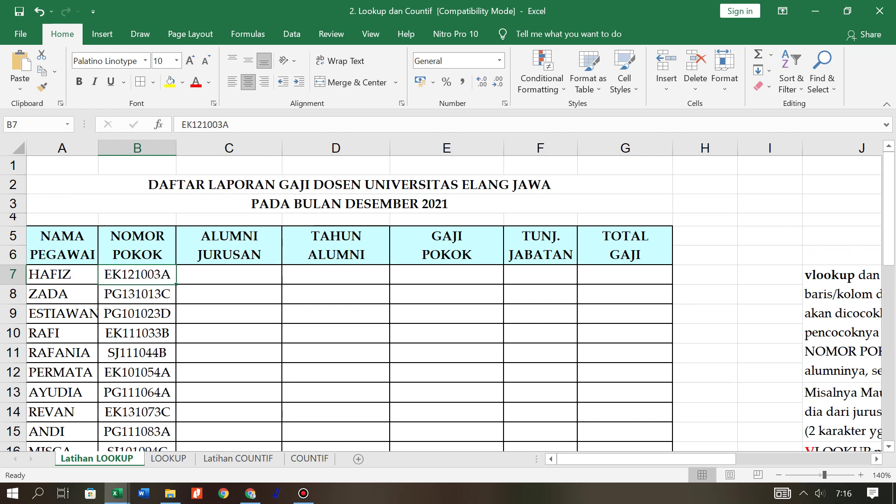
{"action": "scroll", "coordinate": [420, 303], "scroll_direction": "down", "scroll_amount": 2}
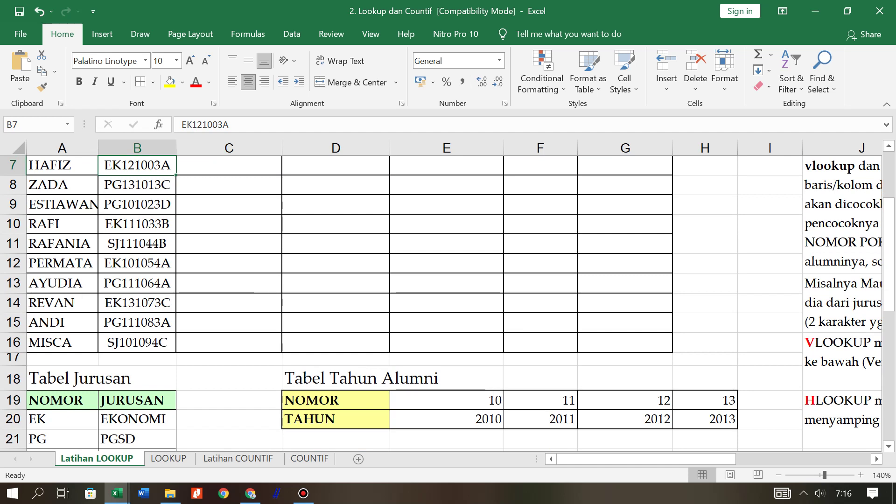
{"action": "scroll", "coordinate": [419, 303], "scroll_direction": "up", "scroll_amount": 1}
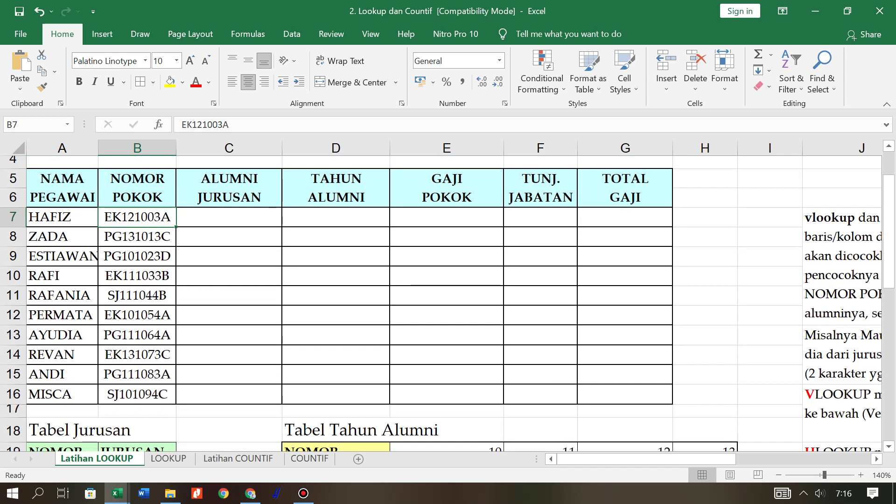
{"action": "scroll", "coordinate": [420, 303], "scroll_direction": "down", "scroll_amount": 3}
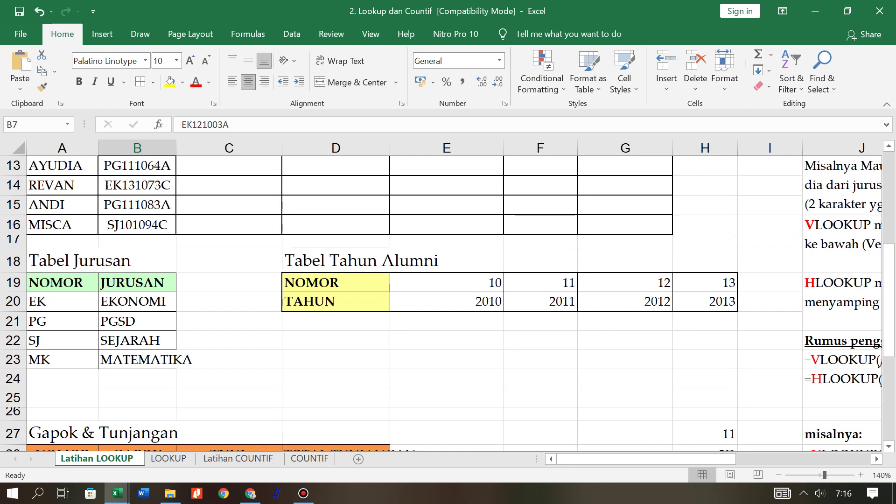
{"action": "scroll", "coordinate": [448, 303], "scroll_direction": "up", "scroll_amount": 2}
{"action": "scroll", "coordinate": [448, 304], "scroll_direction": "down", "scroll_amount": 2}
{"action": "scroll", "coordinate": [448, 304], "scroll_direction": "up", "scroll_amount": 4}
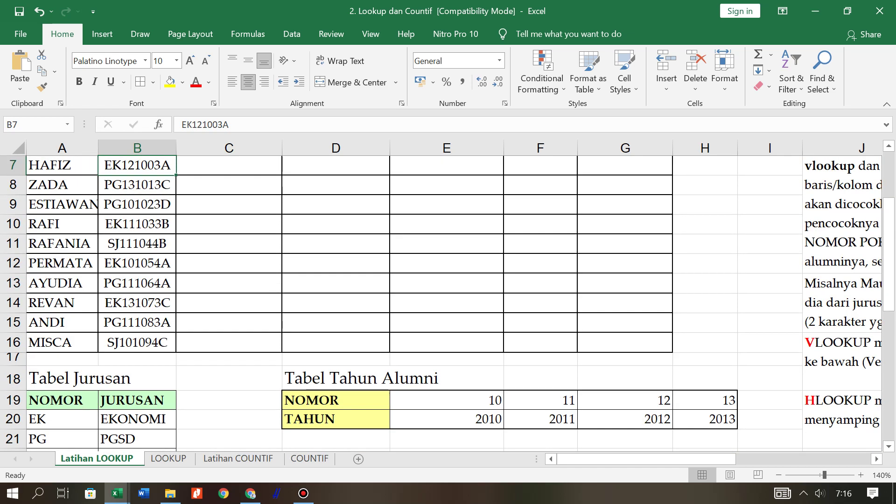
{"action": "scroll", "coordinate": [447, 303], "scroll_direction": "down", "scroll_amount": 2}
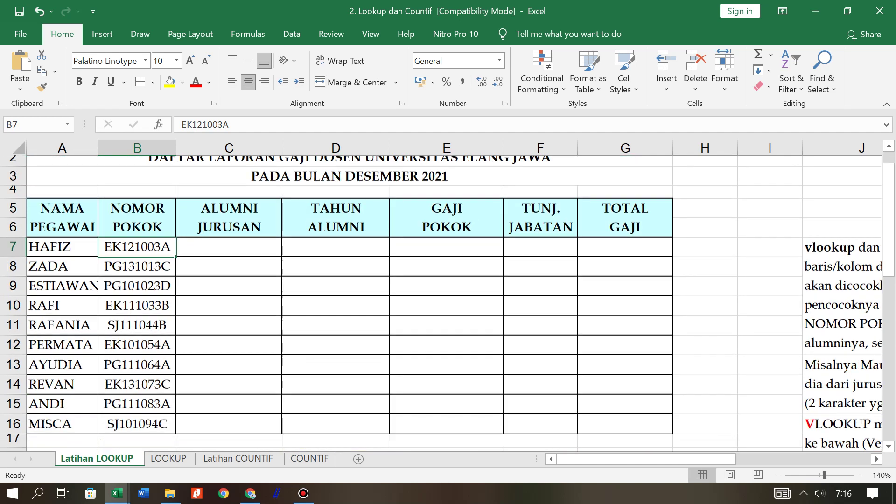
{"action": "scroll", "coordinate": [447, 303], "scroll_direction": "up", "scroll_amount": 2}
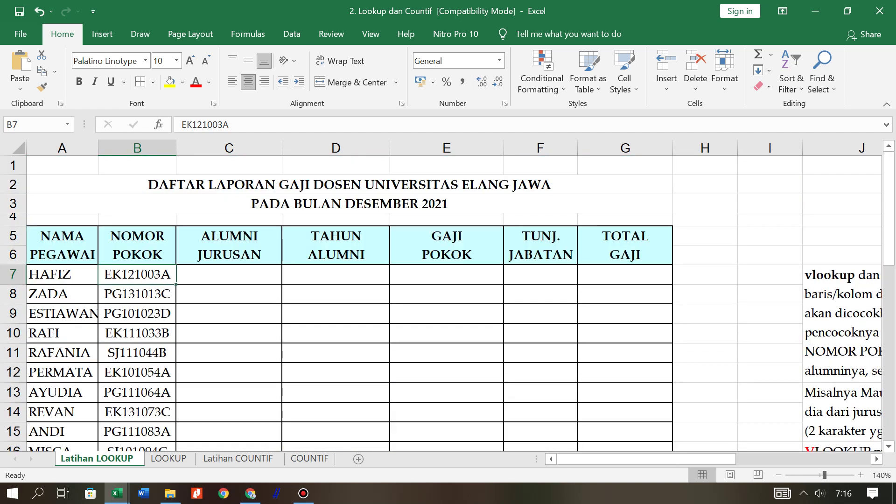
{"action": "scroll", "coordinate": [447, 303], "scroll_direction": "down", "scroll_amount": 2}
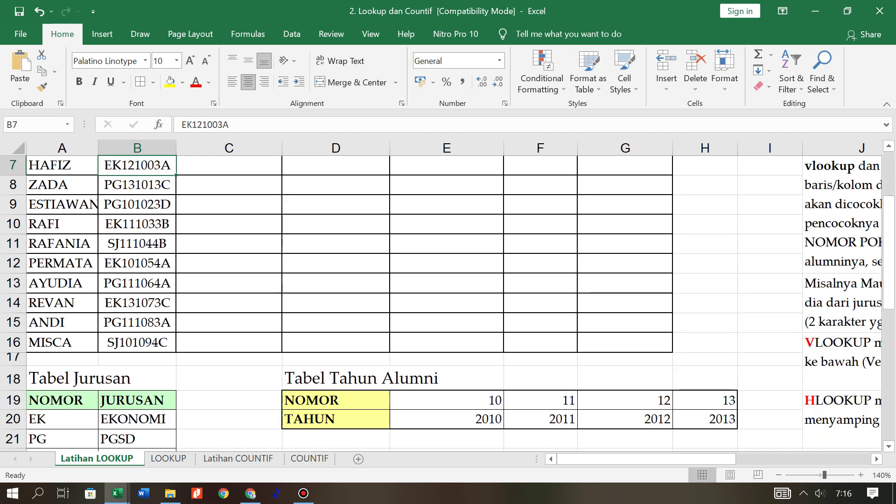
{"action": "scroll", "coordinate": [448, 303], "scroll_direction": "up", "scroll_amount": 1}
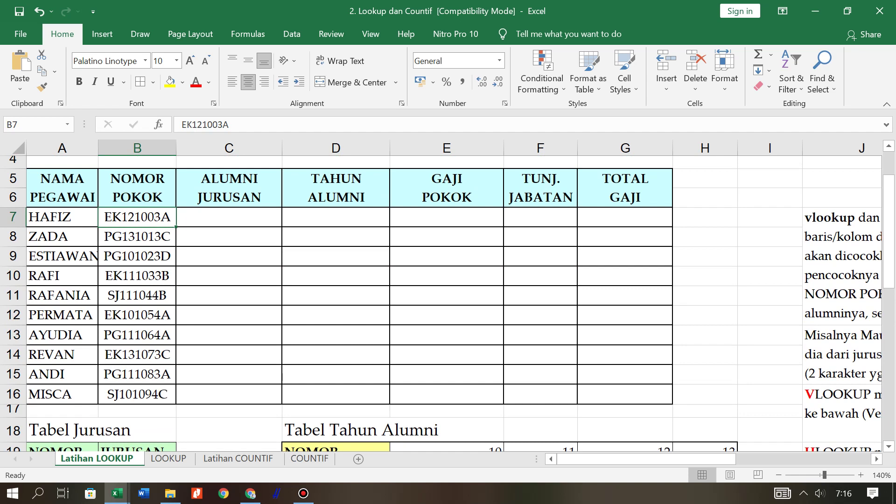
{"action": "scroll", "coordinate": [448, 304], "scroll_direction": "down", "scroll_amount": 1}
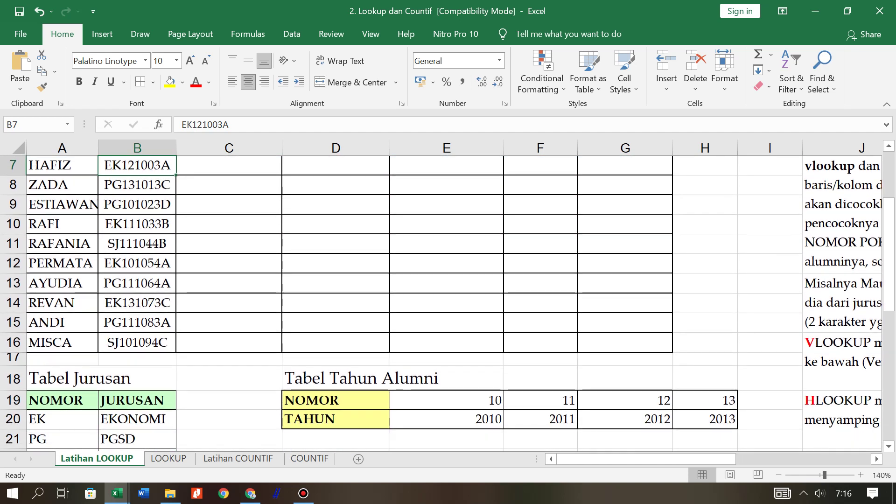
{"action": "scroll", "coordinate": [448, 303], "scroll_direction": "up", "scroll_amount": 2}
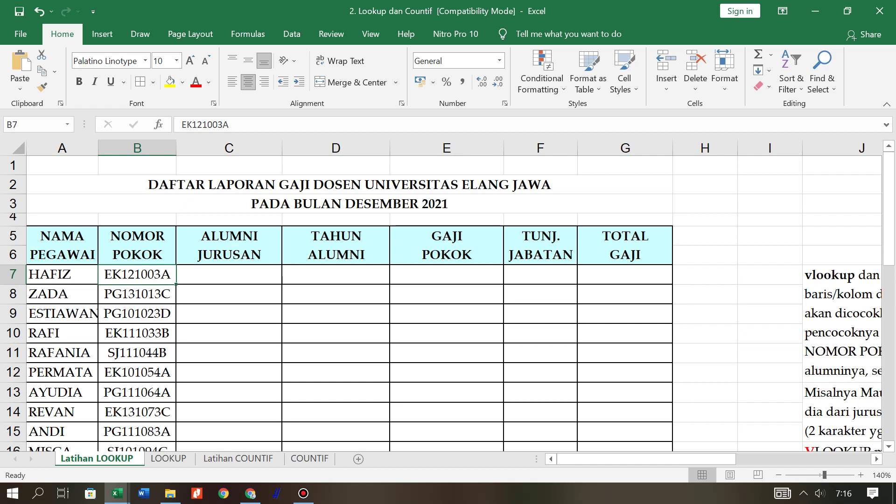
{"action": "scroll", "coordinate": [448, 303], "scroll_direction": "down", "scroll_amount": 4}
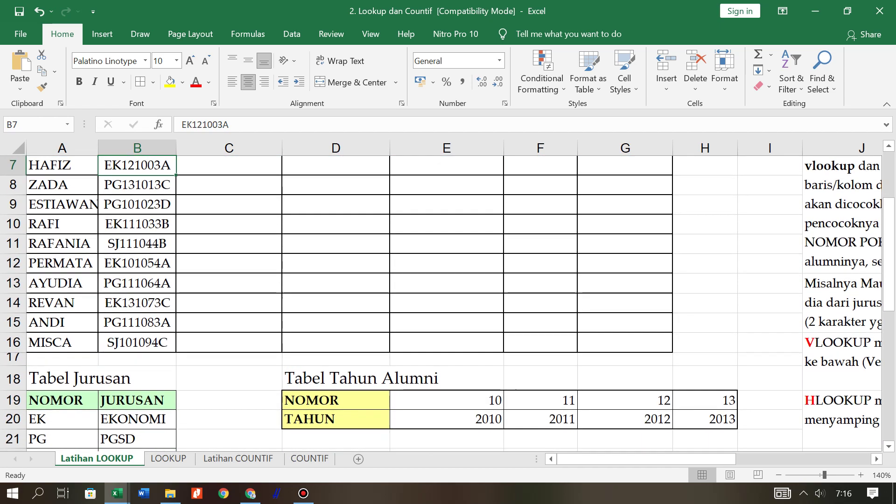
{"action": "scroll", "coordinate": [448, 303], "scroll_direction": "up", "scroll_amount": 3}
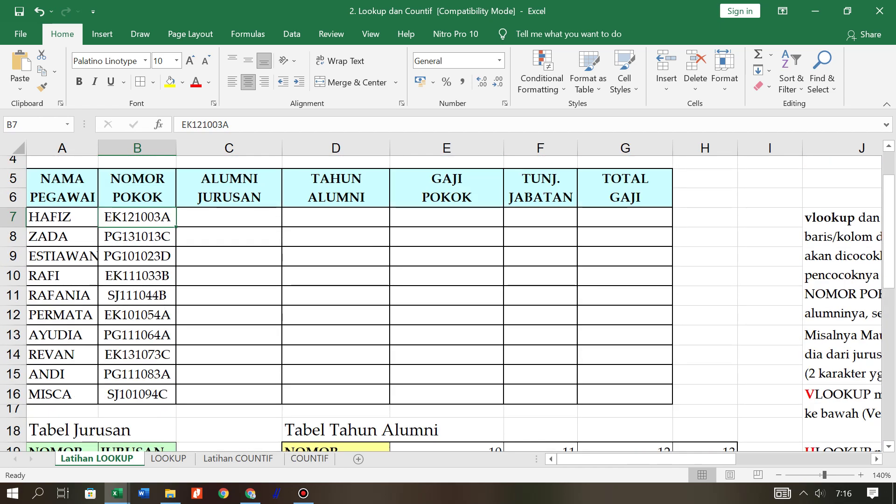
{"action": "scroll", "coordinate": [448, 303], "scroll_direction": "down", "scroll_amount": 2}
{"action": "scroll", "coordinate": [448, 303], "scroll_direction": "up", "scroll_amount": 2}
{"action": "scroll", "coordinate": [447, 303], "scroll_direction": "down", "scroll_amount": 3}
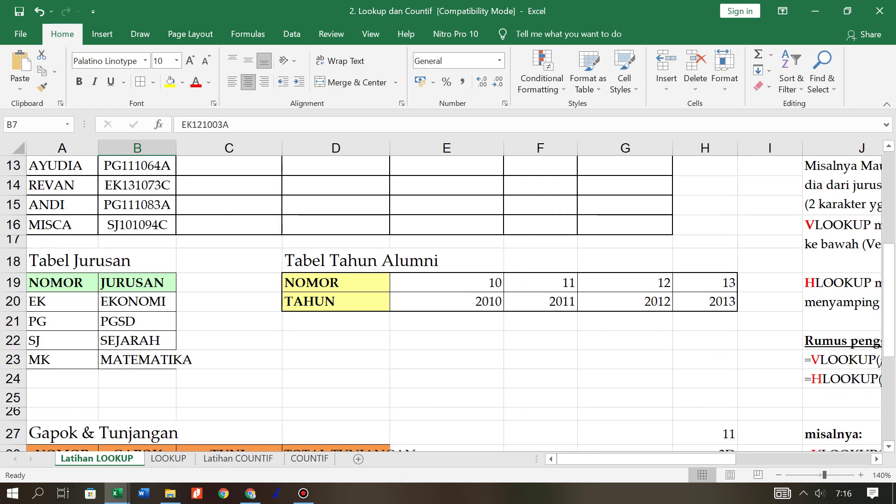
Inspect the TOTAL TUNJANGAN formula in cell D29 of the Gapok & Tunjangan table and the cells it references.
{"action": "scroll", "coordinate": [448, 303], "scroll_direction": "down", "scroll_amount": 3}
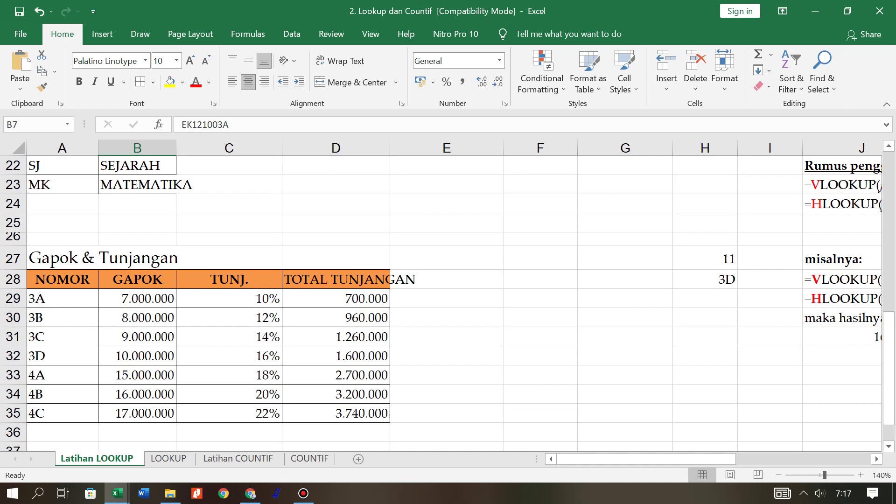
{"action": "left_click", "coordinate": [335, 299]}
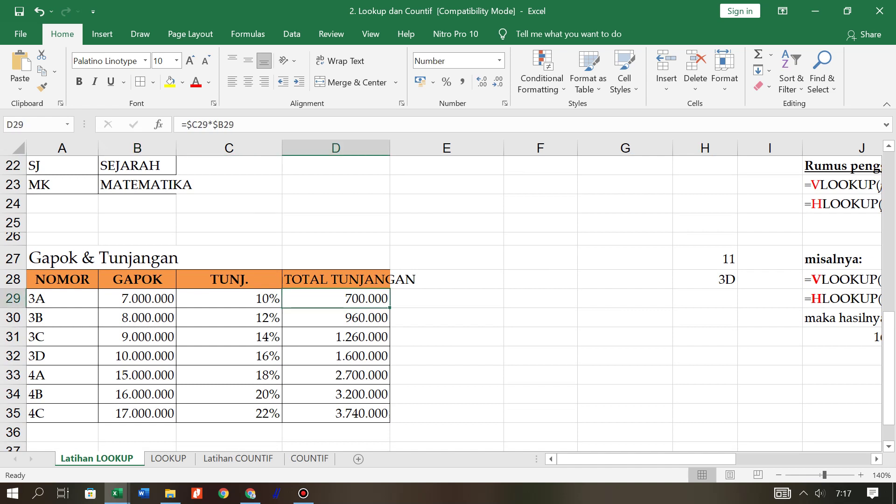
{"action": "key", "text": "F2"}
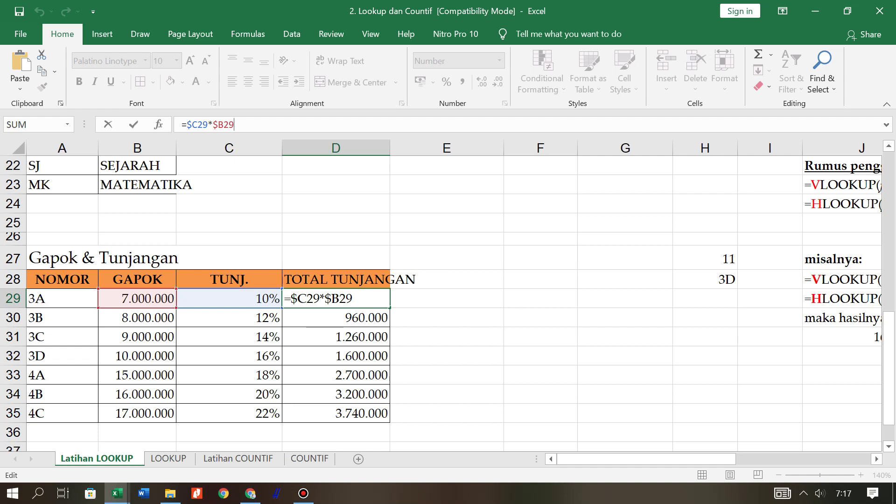
{"action": "key", "text": "Return"}
{"action": "left_click", "coordinate": [335, 299]}
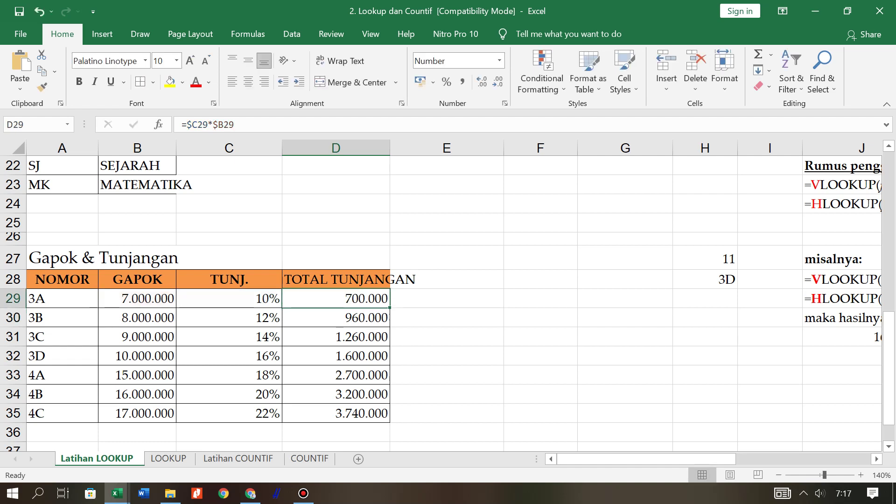
Select cell C7 under ALUMNI JURUSAN and read the introductory lookup notes beside the salary report.
{"action": "scroll", "coordinate": [448, 298], "scroll_direction": "up", "scroll_amount": 7}
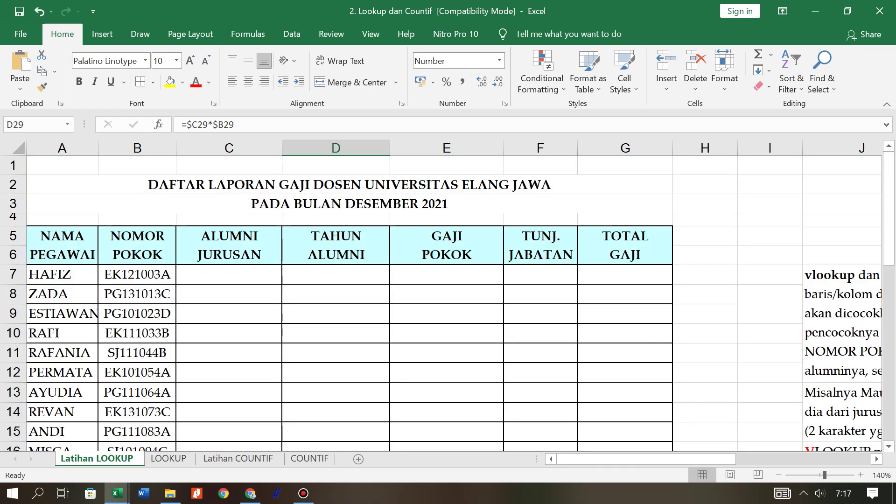
{"action": "left_click", "coordinate": [228, 275]}
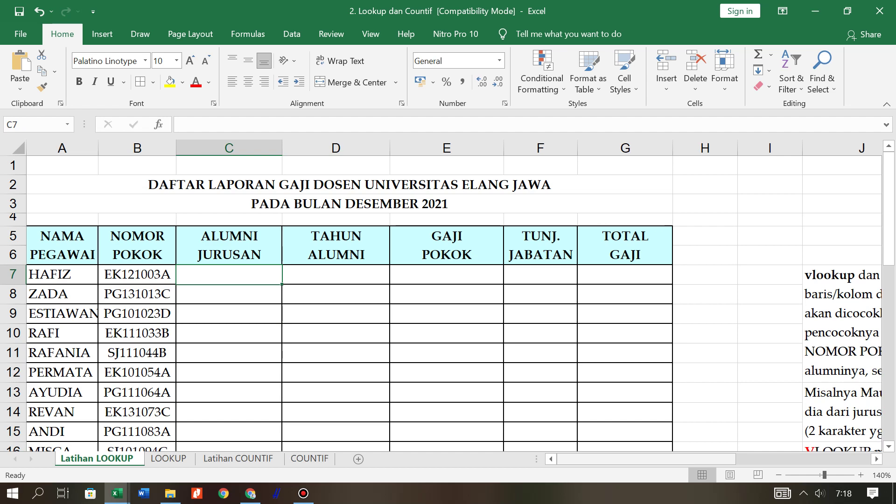
{"action": "left_click_drag", "start_coordinate": [646, 459], "coordinate": [780, 459]}
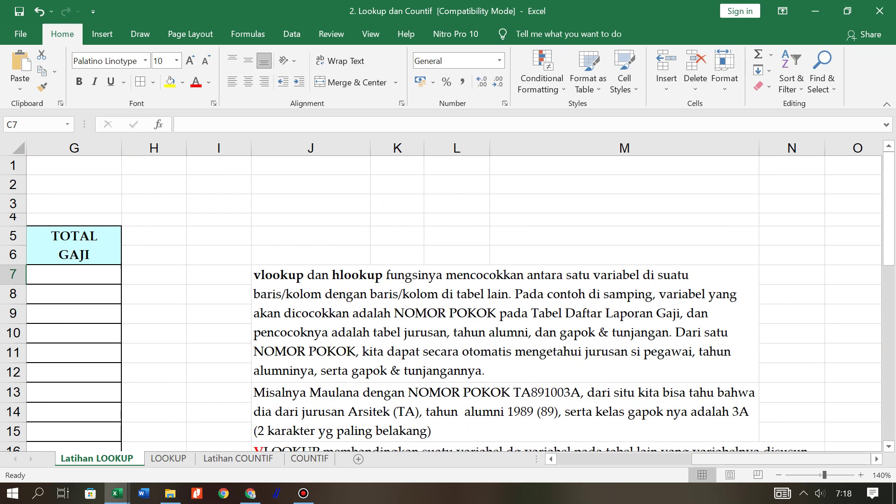
{"action": "scroll", "coordinate": [448, 303], "scroll_direction": "left", "scroll_amount": 10}
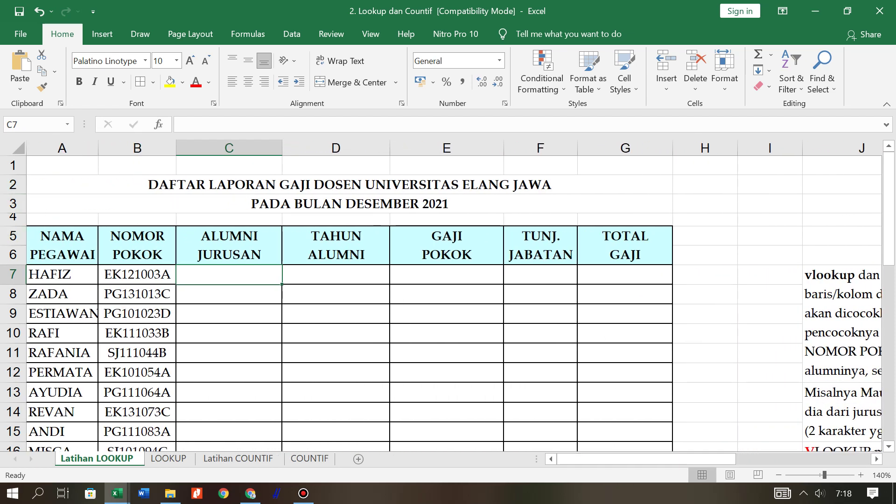
Check the NOMOR POKOK code in cell B7 against the Gapok & Tunjangan table.
{"action": "left_click", "coordinate": [135, 275]}
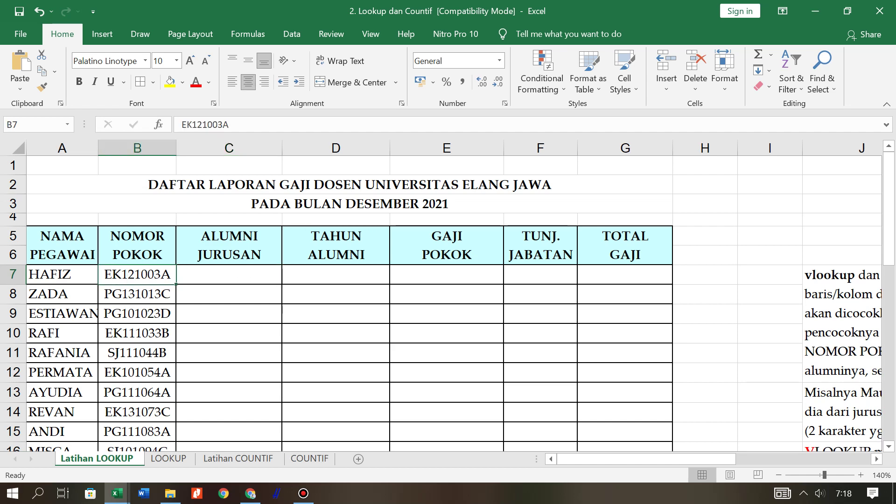
{"action": "scroll", "coordinate": [448, 304], "scroll_direction": "down", "scroll_amount": 7}
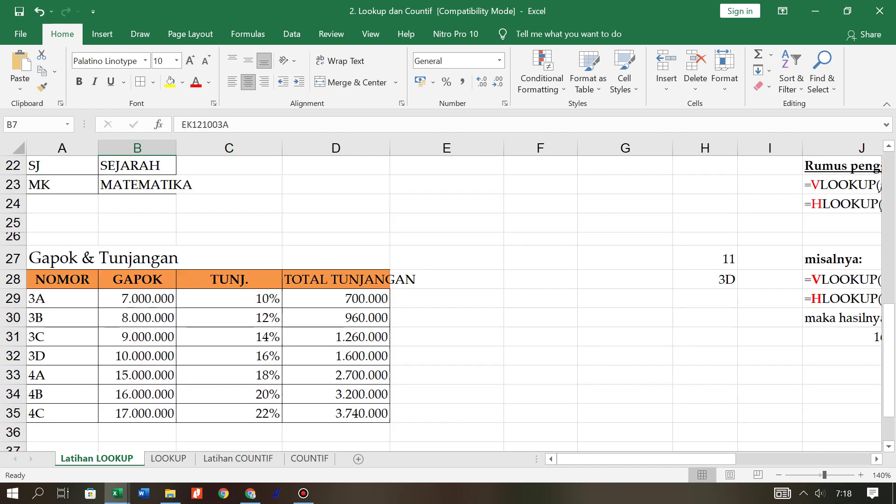
{"action": "scroll", "coordinate": [448, 303], "scroll_direction": "up", "scroll_amount": 7}
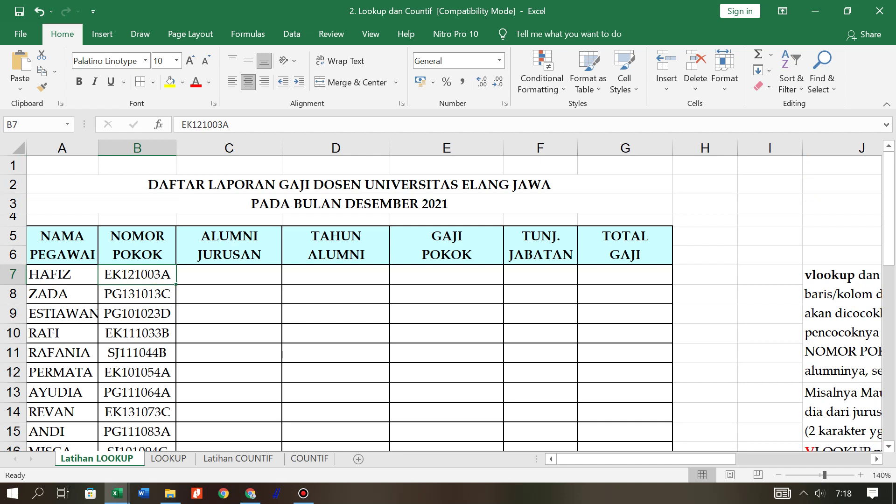
Read the notes in column J on the NOMOR POKOK example and the difference between VLOOKUP and HLOOKUP.
{"action": "left_click", "coordinate": [229, 275]}
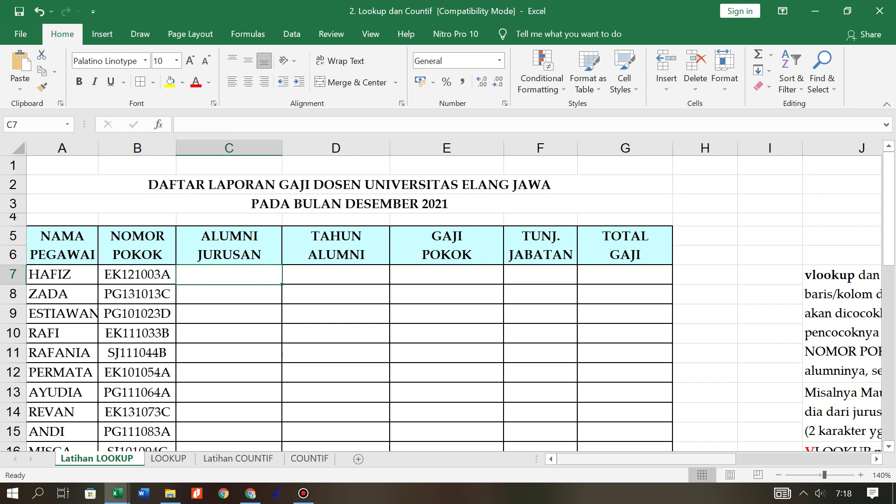
{"action": "left_click_drag", "start_coordinate": [695, 459], "coordinate": [808, 460]}
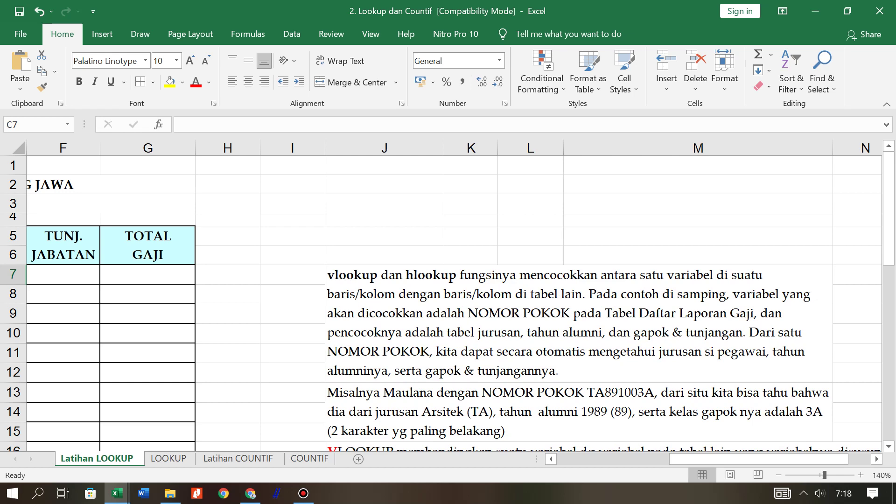
{"action": "scroll", "coordinate": [448, 303], "scroll_direction": "down", "scroll_amount": 2}
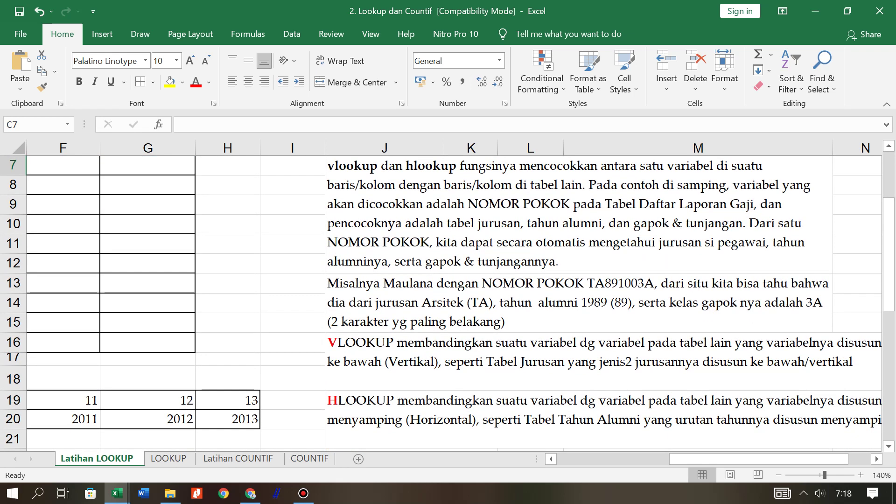
{"action": "left_click", "coordinate": [579, 302]}
{"action": "scroll", "coordinate": [578, 303], "scroll_direction": "down", "scroll_amount": 1}
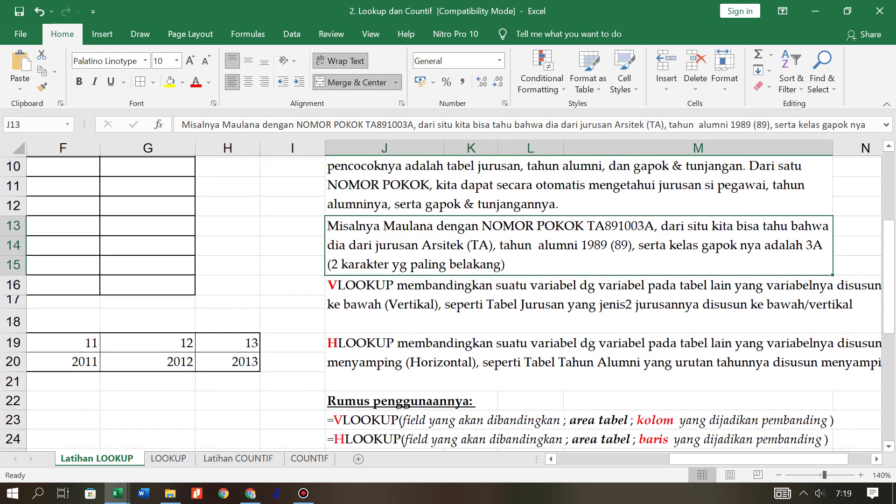
{"action": "left_click", "coordinate": [578, 302]}
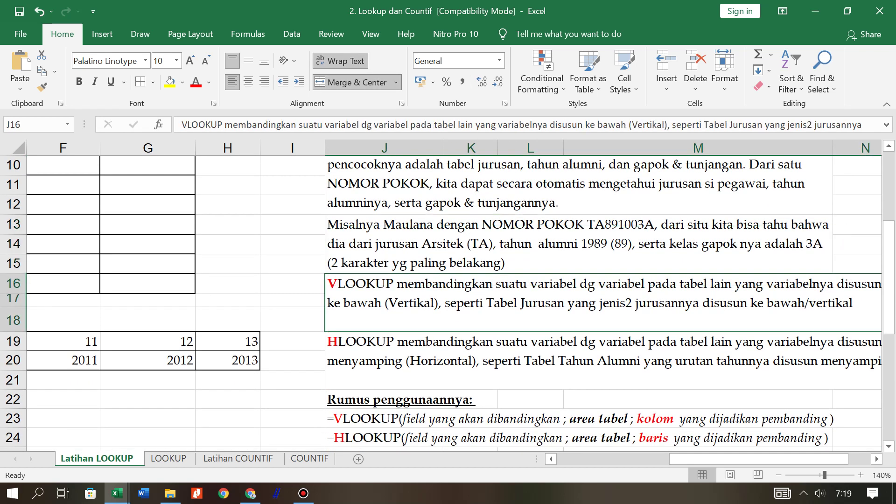
Read the VLOOKUP note and compare it with the vertical layout of Tabel Jurusan and the Gapok & Tunjangan codes.
{"action": "left_click_drag", "start_coordinate": [707, 459], "coordinate": [729, 459]}
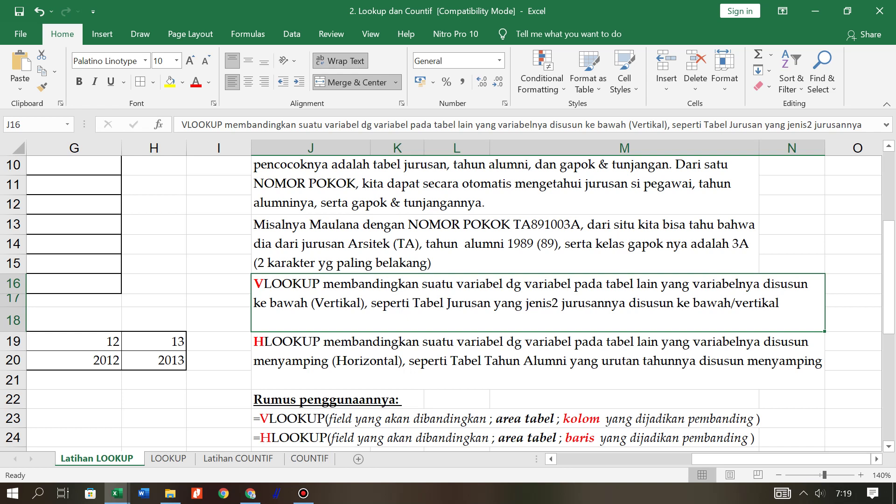
{"action": "scroll", "coordinate": [448, 294], "scroll_direction": "left", "scroll_amount": 5}
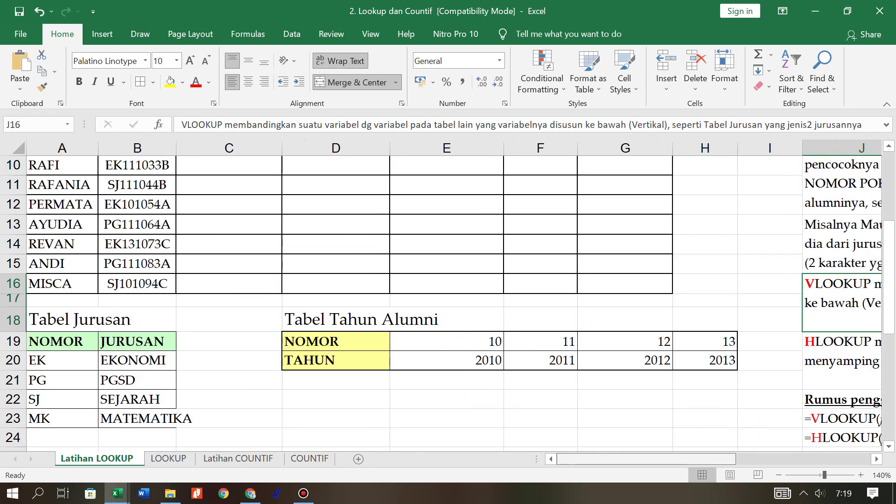
{"action": "left_click_drag", "start_coordinate": [62, 361], "coordinate": [138, 419]}
{"action": "scroll", "coordinate": [138, 419], "scroll_direction": "down", "scroll_amount": 3}
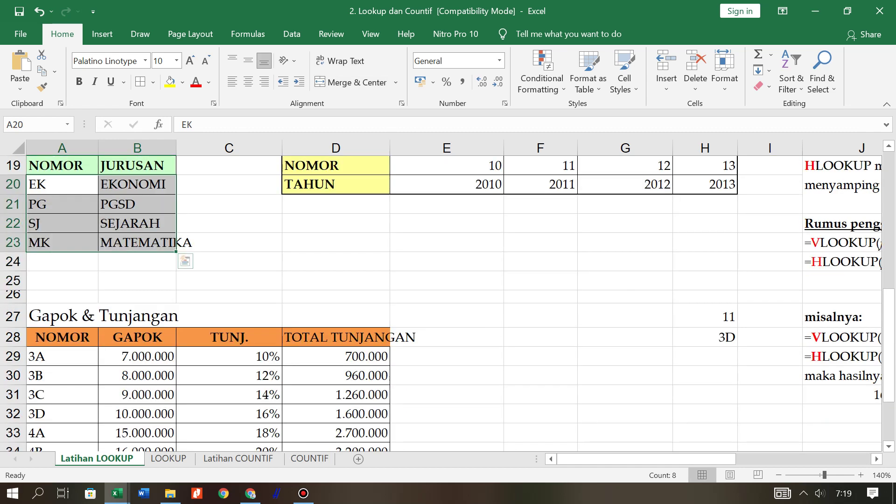
{"action": "scroll", "coordinate": [448, 294], "scroll_direction": "up", "scroll_amount": 1}
{"action": "scroll", "coordinate": [448, 294], "scroll_direction": "down", "scroll_amount": 2}
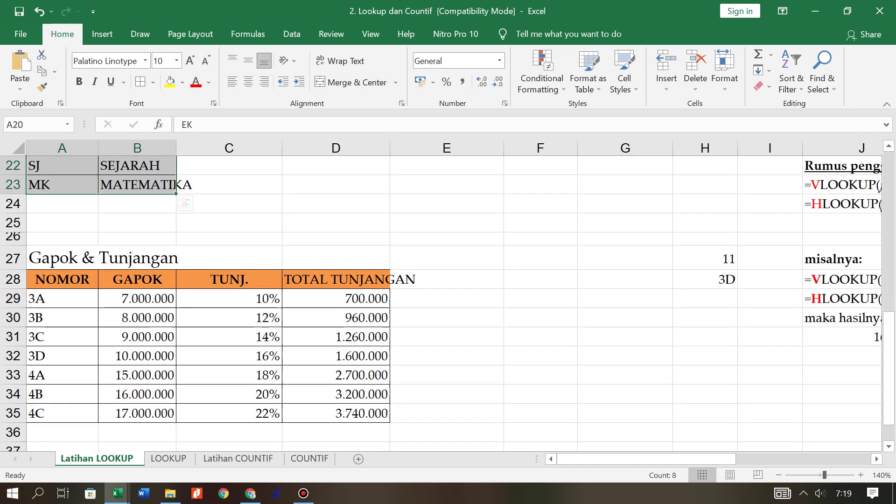
{"action": "left_click_drag", "start_coordinate": [62, 298], "coordinate": [62, 413]}
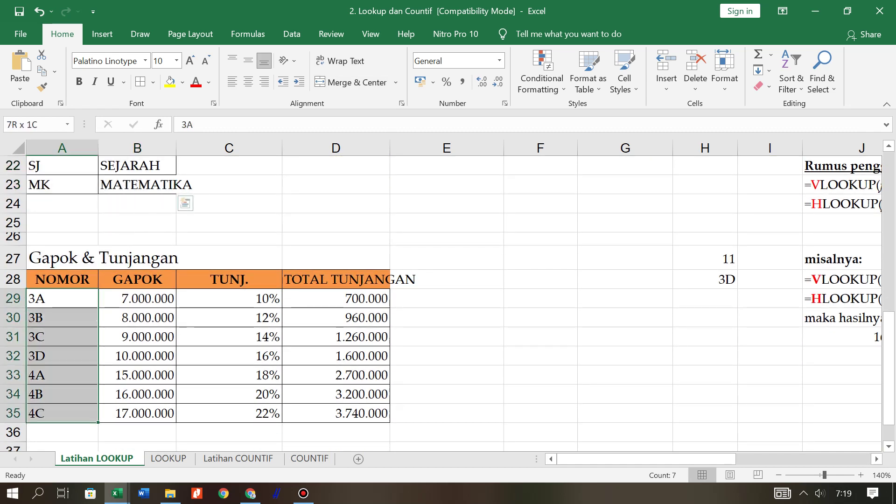
{"action": "scroll", "coordinate": [63, 413], "scroll_direction": "up", "scroll_amount": 2}
{"action": "scroll", "coordinate": [448, 294], "scroll_direction": "up", "scroll_amount": 1}
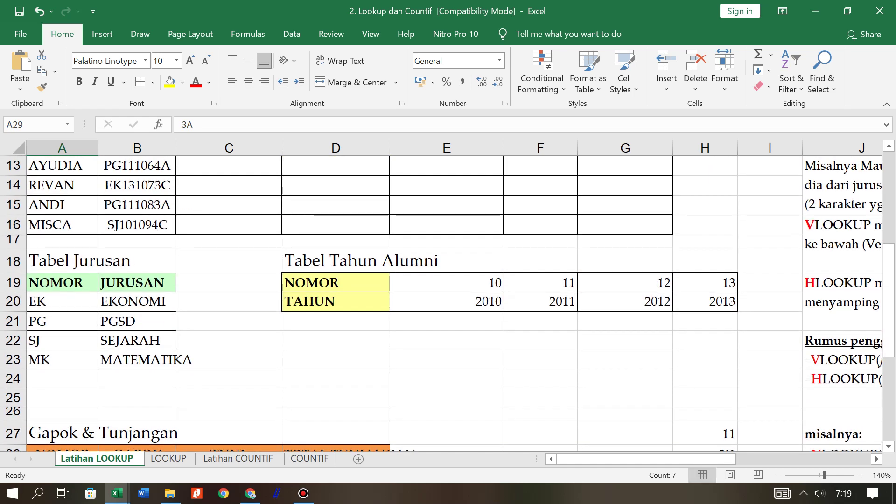
Read the HLOOKUP note and the formula syntax, and compare them with the horizontal Tabel Tahun Alumni in D19:H20.
{"action": "scroll", "coordinate": [447, 294], "scroll_direction": "right", "scroll_amount": 6}
{"action": "scroll", "coordinate": [448, 294], "scroll_direction": "right", "scroll_amount": 1}
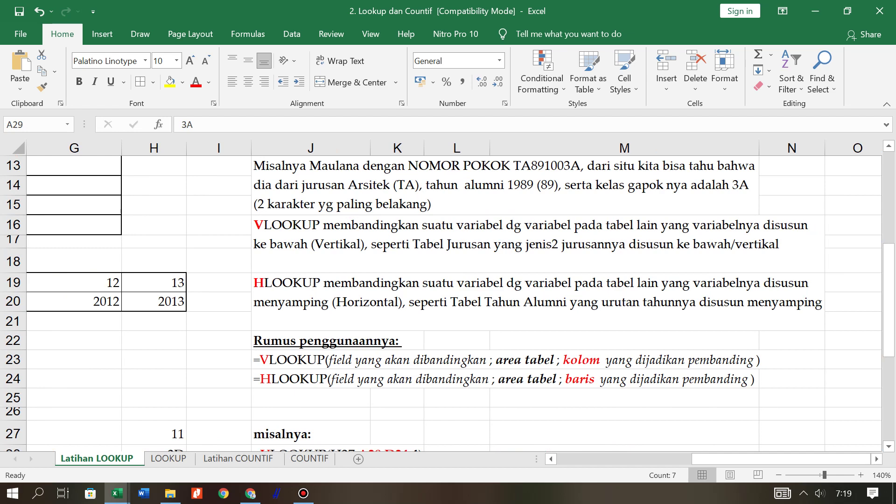
{"action": "left_click", "coordinate": [537, 301]}
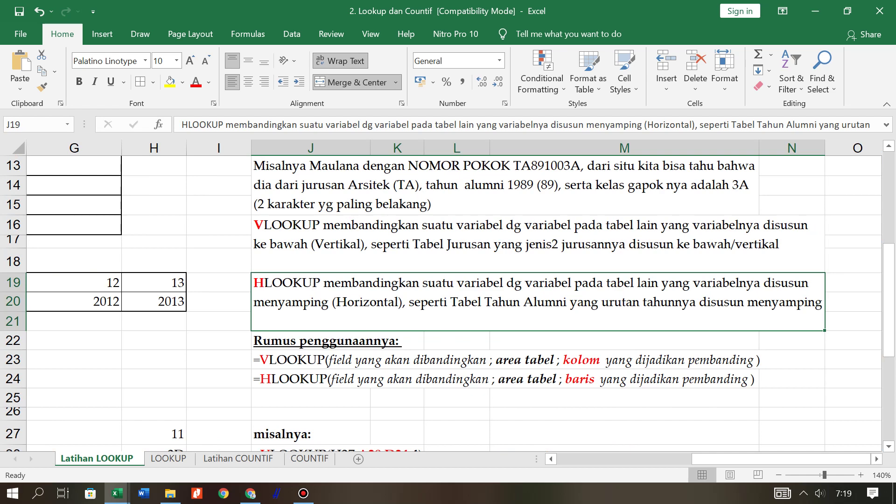
{"action": "left_click", "coordinate": [623, 398]}
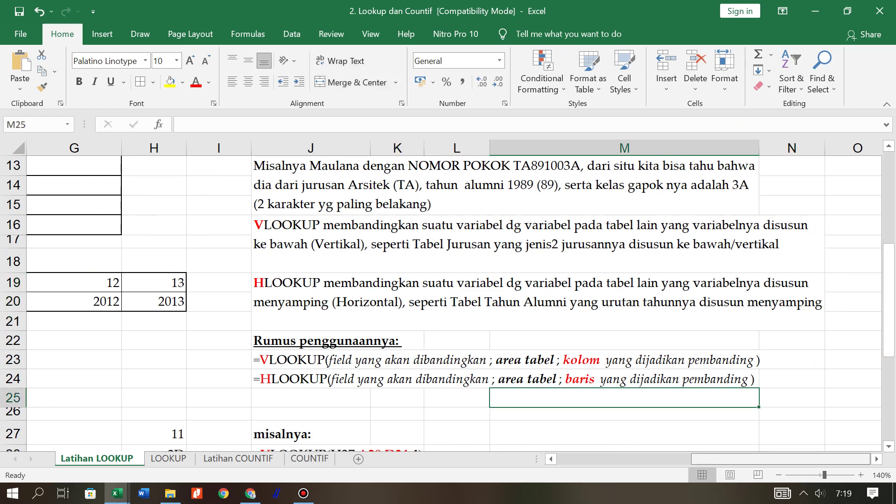
{"action": "left_click_drag", "start_coordinate": [781, 459], "coordinate": [668, 459]}
{"action": "left_click_drag", "start_coordinate": [264, 282], "coordinate": [634, 301]}
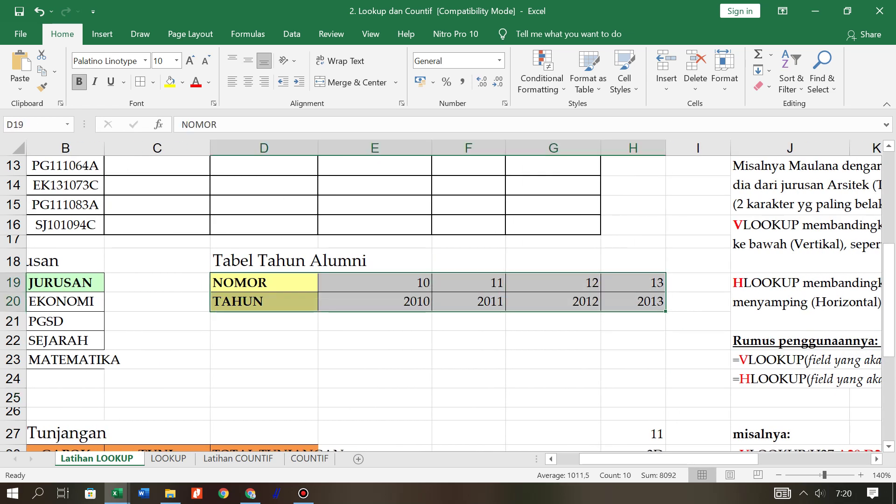
Select cell C7 under ALUMNI JURUSAN and review the lookup notes and formula syntax beside the report.
{"action": "scroll", "coordinate": [448, 303], "scroll_direction": "up", "scroll_amount": 4}
{"action": "left_click", "coordinate": [264, 275]}
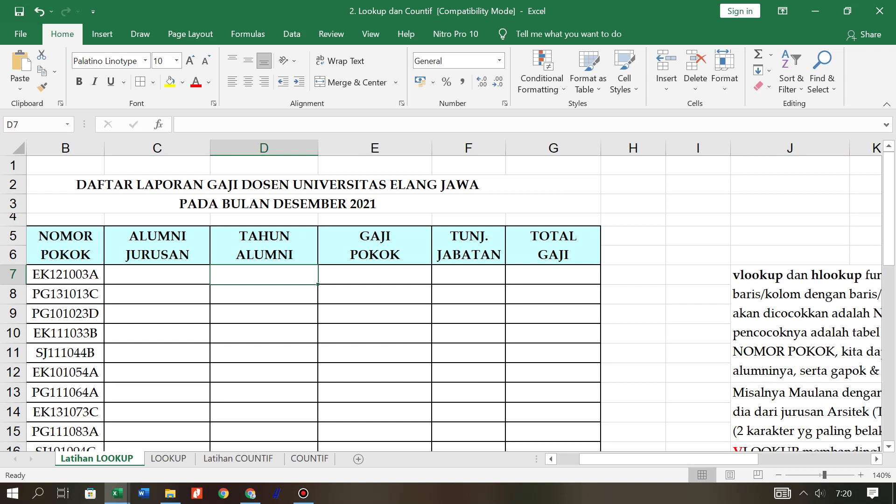
{"action": "left_click", "coordinate": [157, 274]}
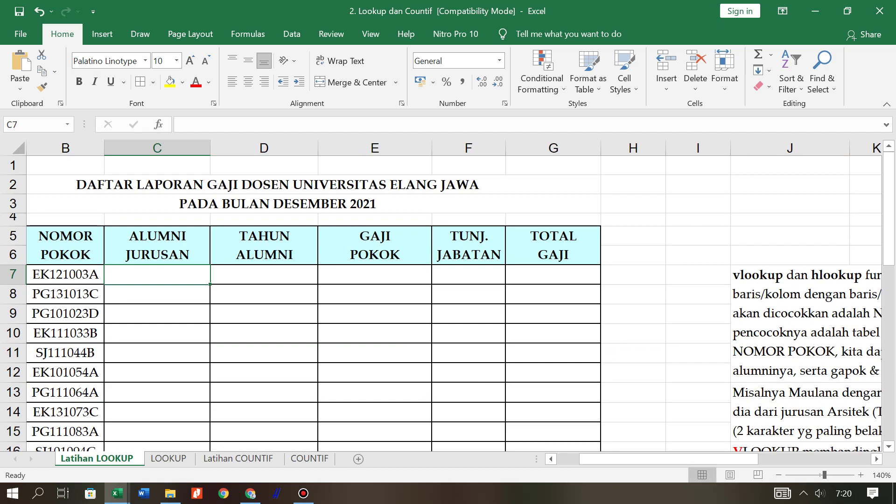
{"action": "left_click_drag", "start_coordinate": [669, 459], "coordinate": [708, 459]}
{"action": "scroll", "coordinate": [454, 303], "scroll_direction": "right", "scroll_amount": 3}
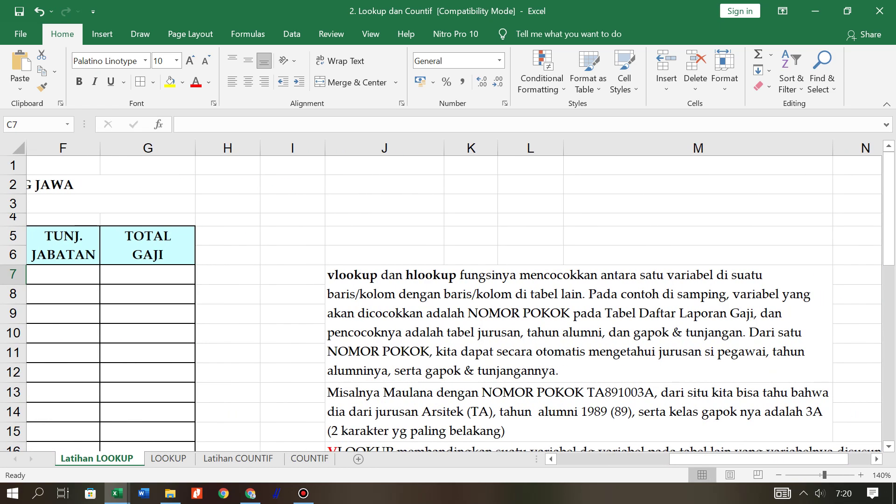
{"action": "scroll", "coordinate": [454, 304], "scroll_direction": "down", "scroll_amount": 3}
{"action": "scroll", "coordinate": [448, 303], "scroll_direction": "down", "scroll_amount": 1}
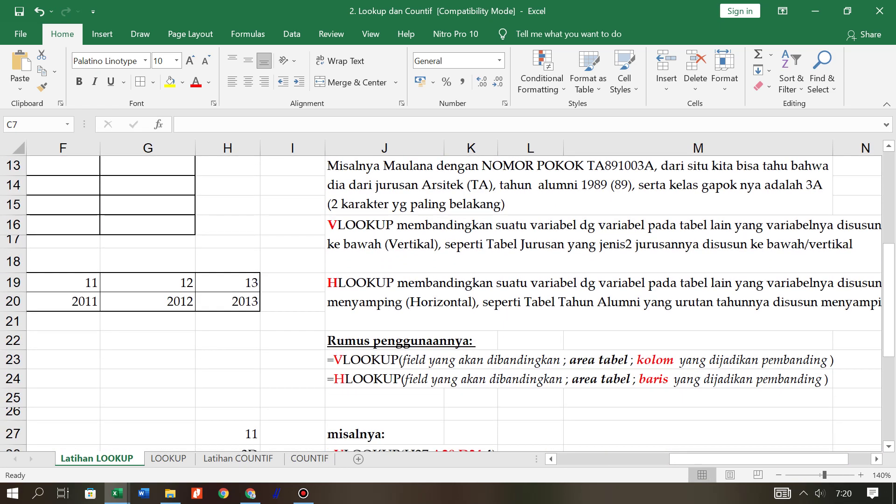
{"action": "scroll", "coordinate": [454, 304], "scroll_direction": "up", "scroll_amount": 4}
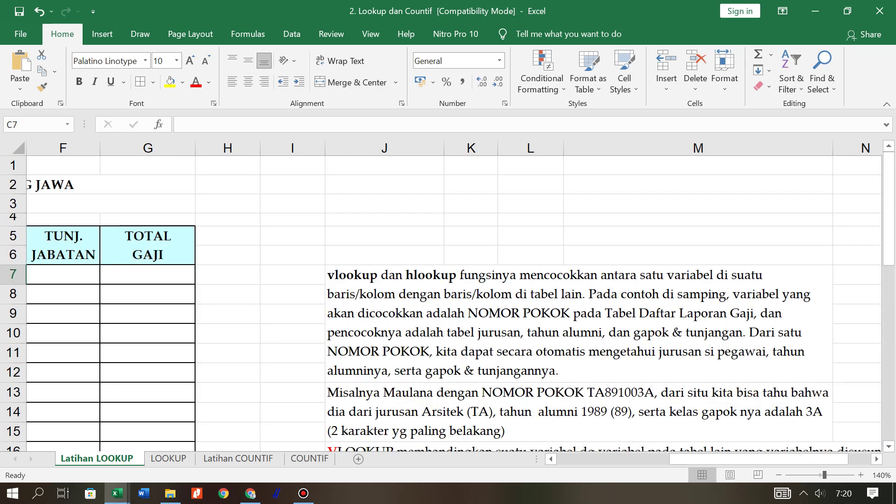
{"action": "scroll", "coordinate": [454, 303], "scroll_direction": "left", "scroll_amount": 3}
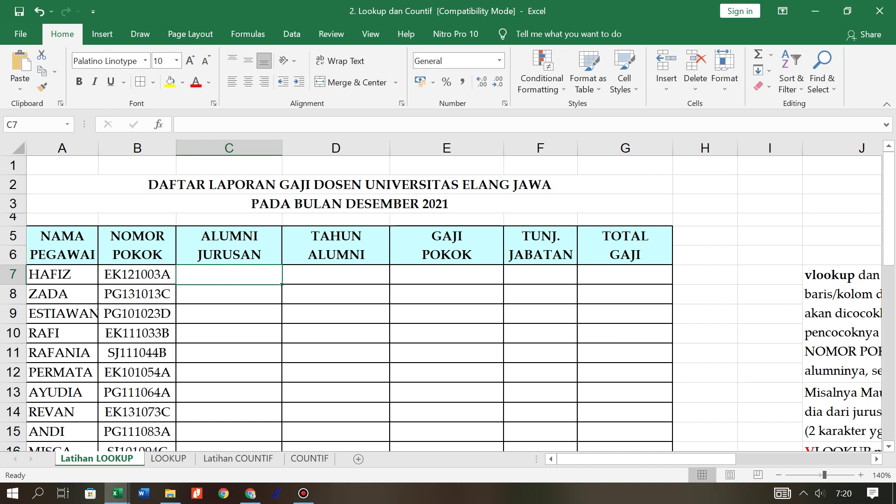
Start a VLOOKUP formula in cell C7 with LEFT(B7;2) as its lookup value.
{"action": "type", "text": "="}
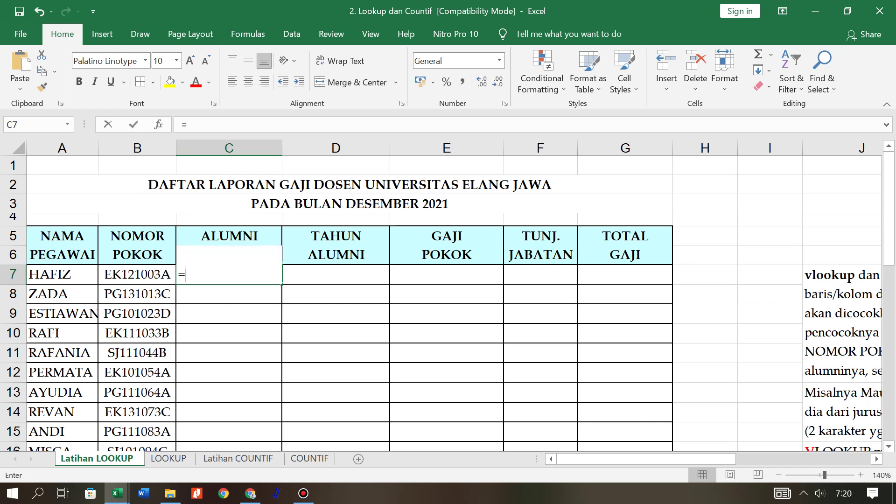
{"action": "type", "text": "VLOOKUP"}
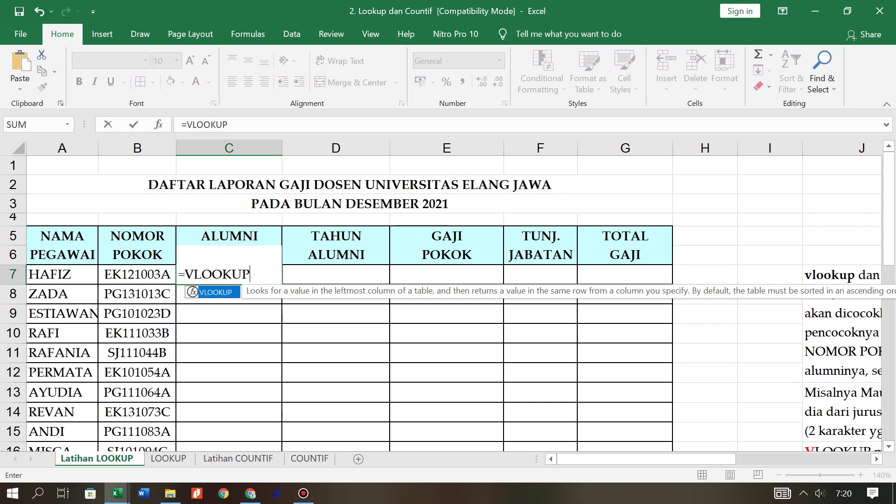
{"action": "type", "text": "("}
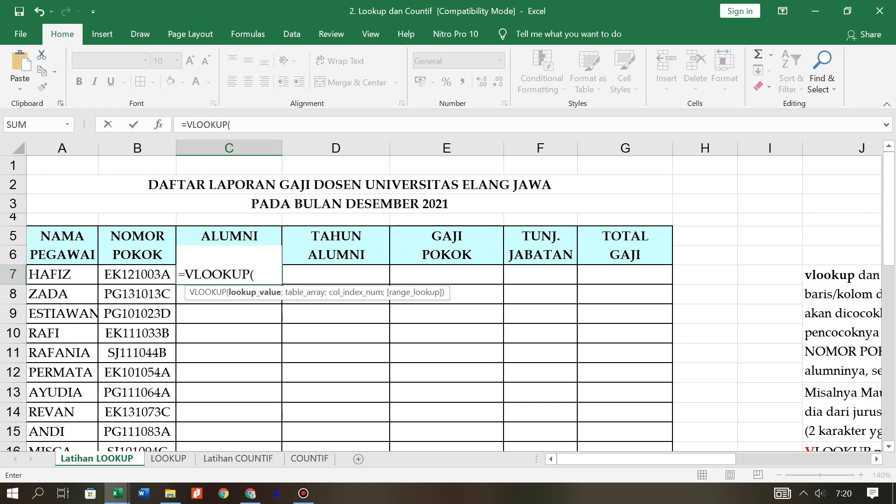
{"action": "type", "text": "LEFT"}
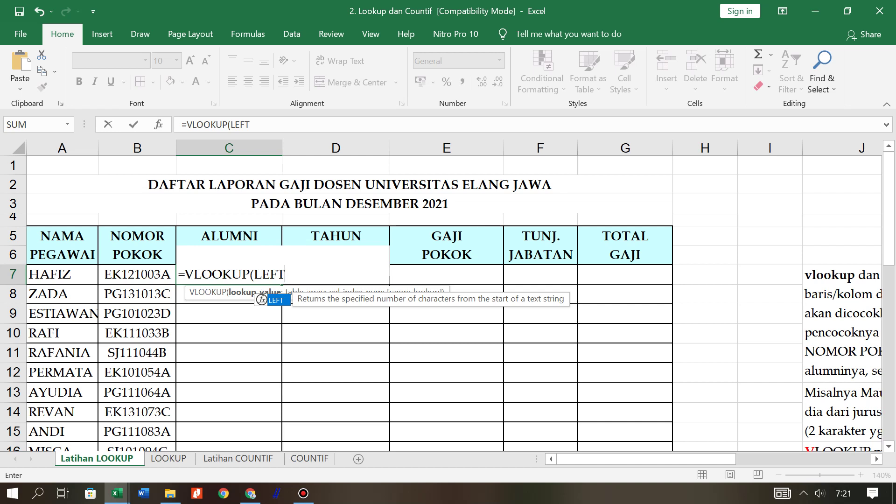
{"action": "type", "text": "("}
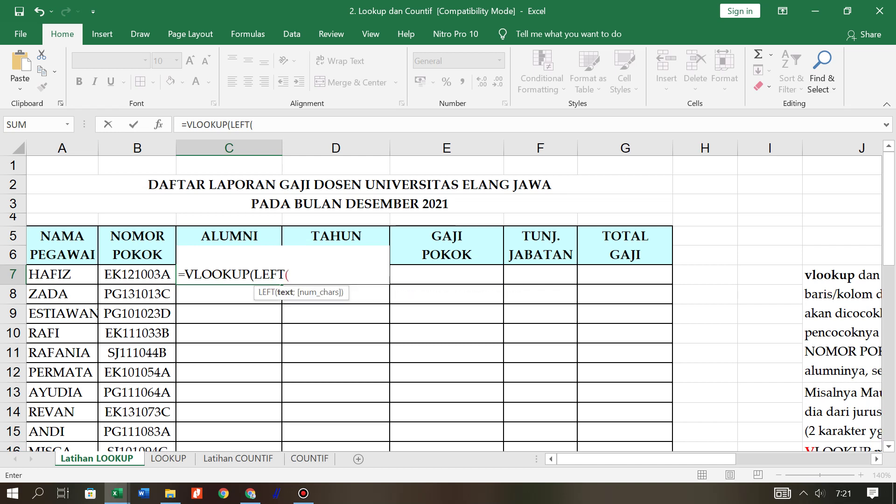
{"action": "left_click", "coordinate": [137, 275]}
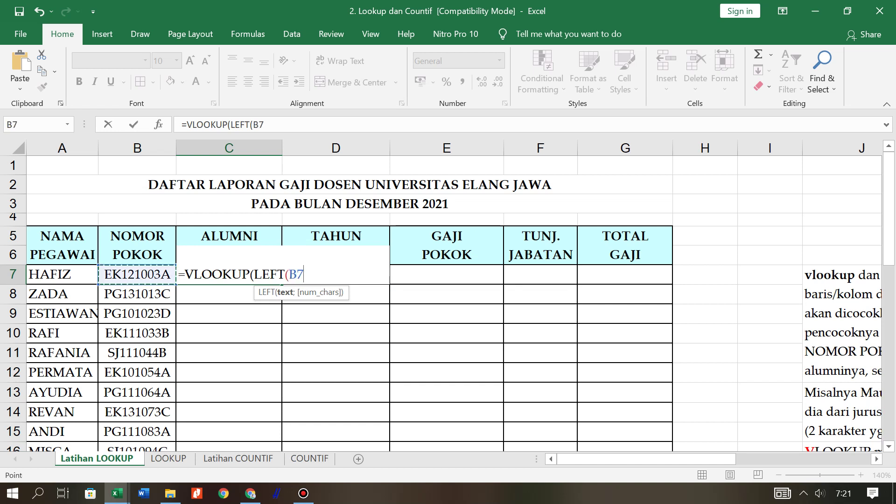
{"action": "type", "text": ";"}
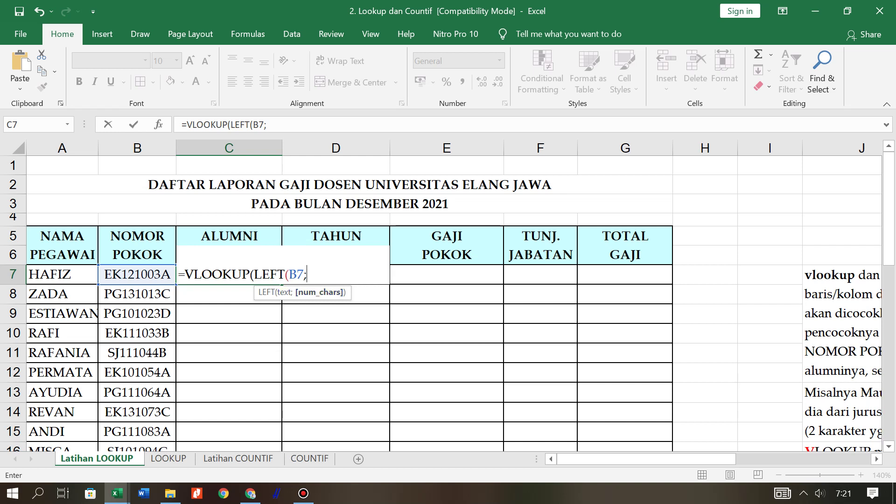
{"action": "type", "text": "2);"}
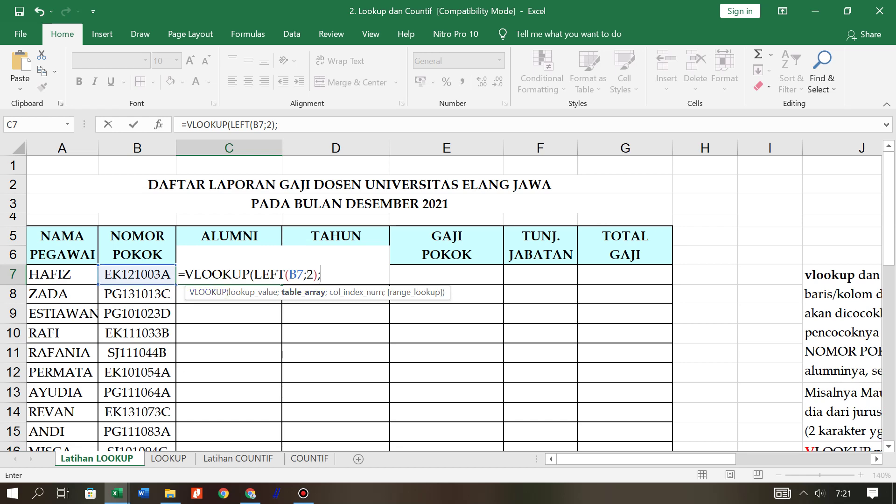
Add the Tabel Jurusan range A20:B23 as the table array of the VLOOKUP formula.
{"action": "scroll", "coordinate": [448, 303], "scroll_direction": "down", "scroll_amount": 3}
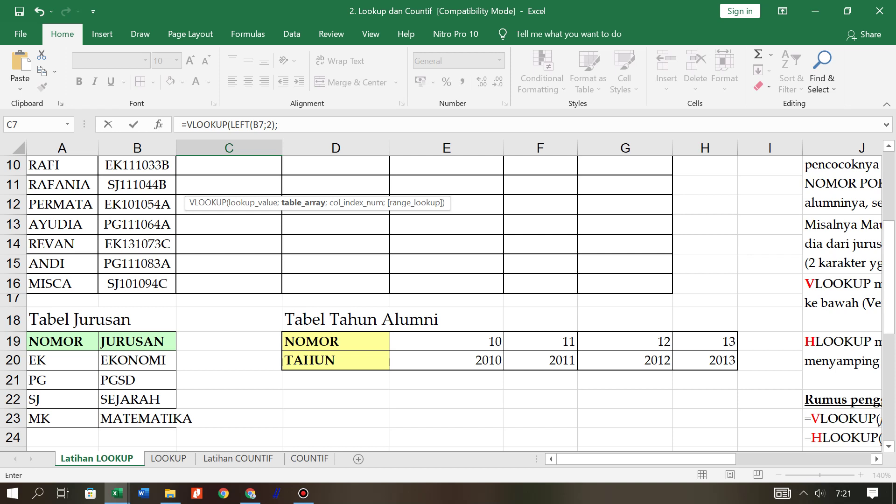
{"action": "left_click_drag", "start_coordinate": [61, 360], "coordinate": [137, 418]}
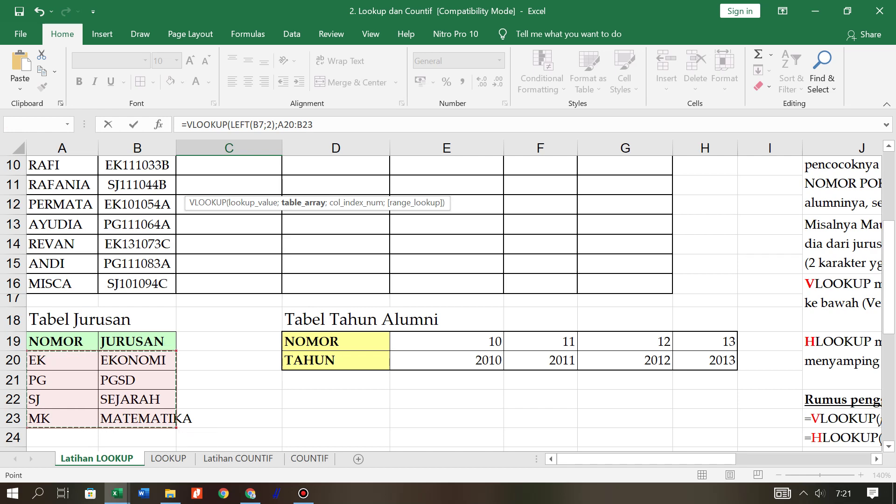
{"action": "scroll", "coordinate": [447, 303], "scroll_direction": "up", "scroll_amount": 3}
{"action": "left_click", "coordinate": [316, 124]}
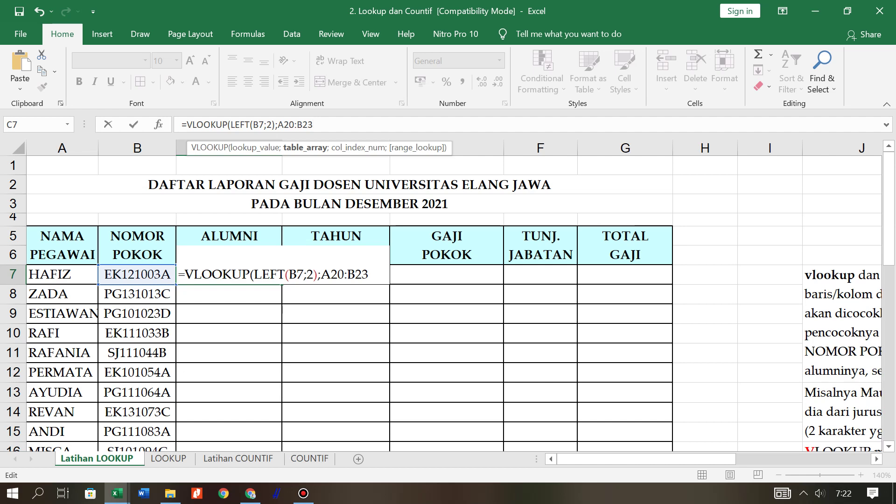
{"action": "type", "text": ";"}
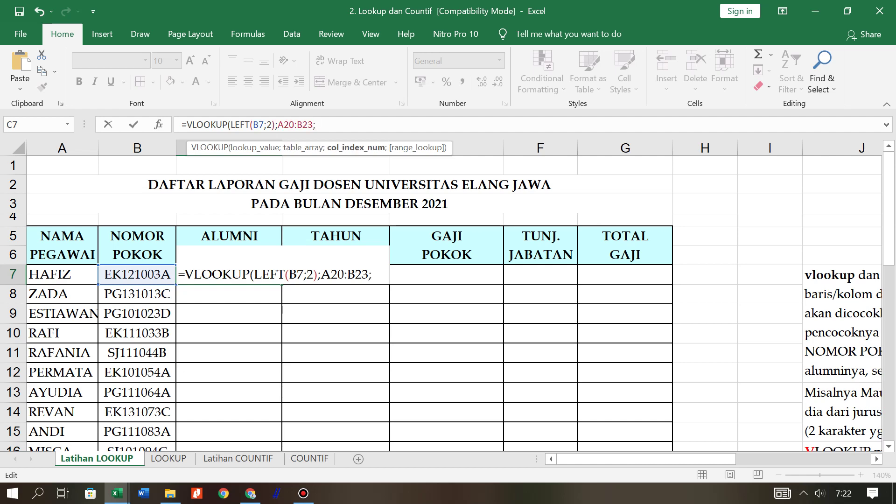
Check the JURUSAN column's position in Tabel Jurusan, enter 2 as the column index and close the VLOOKUP parenthesis.
{"action": "scroll", "coordinate": [447, 303], "scroll_direction": "down", "scroll_amount": 4}
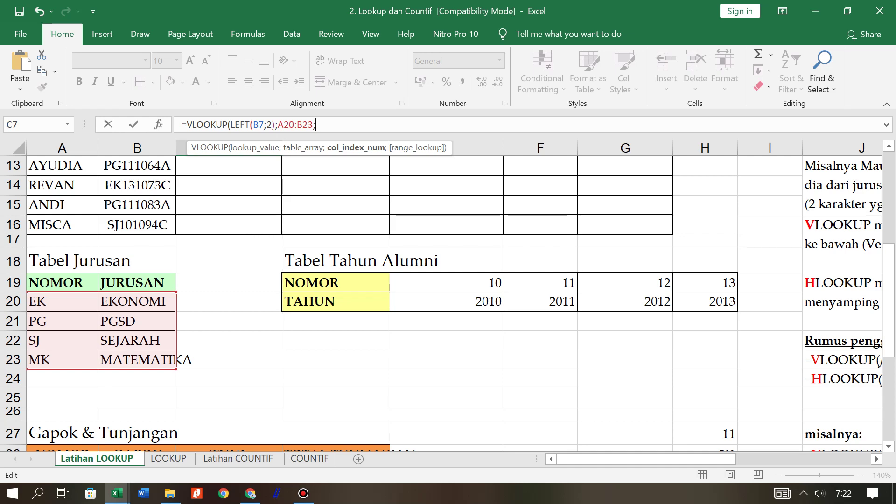
{"action": "scroll", "coordinate": [447, 280], "scroll_direction": "up", "scroll_amount": 4}
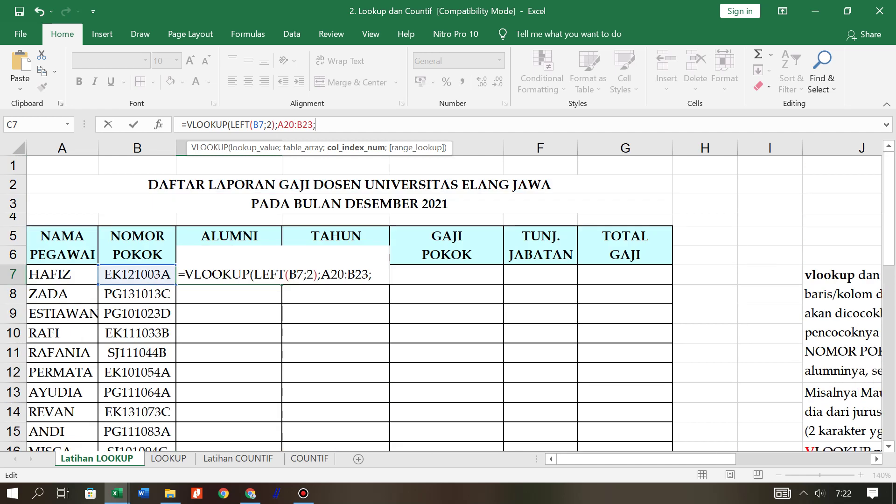
{"action": "type", "text": "2"}
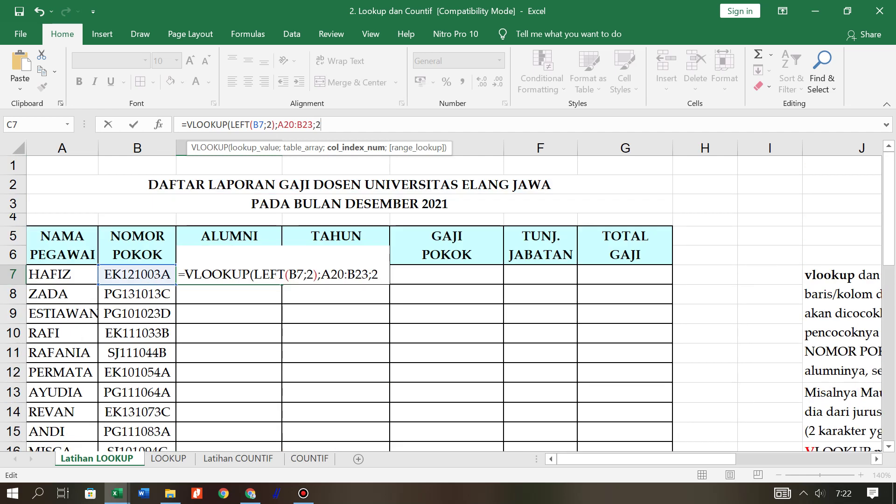
{"action": "type", "text": ")"}
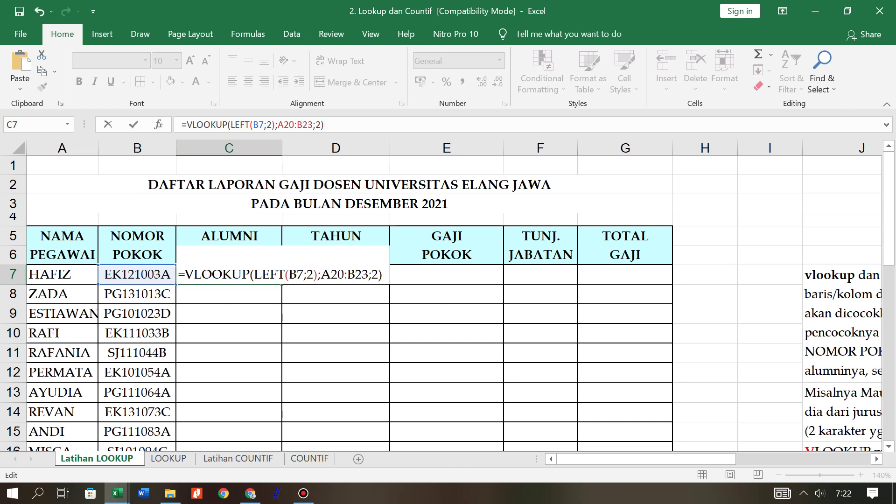
Make the VLOOKUP table array in cell C7 absolute as $A$20:$B$23 and enter the formula.
{"action": "left_click", "coordinate": [278, 125]}
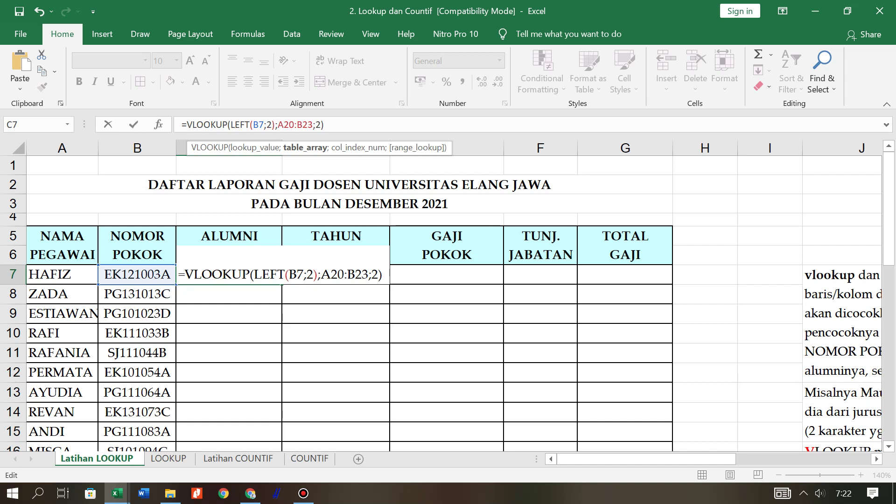
{"action": "type", "text": "$A"}
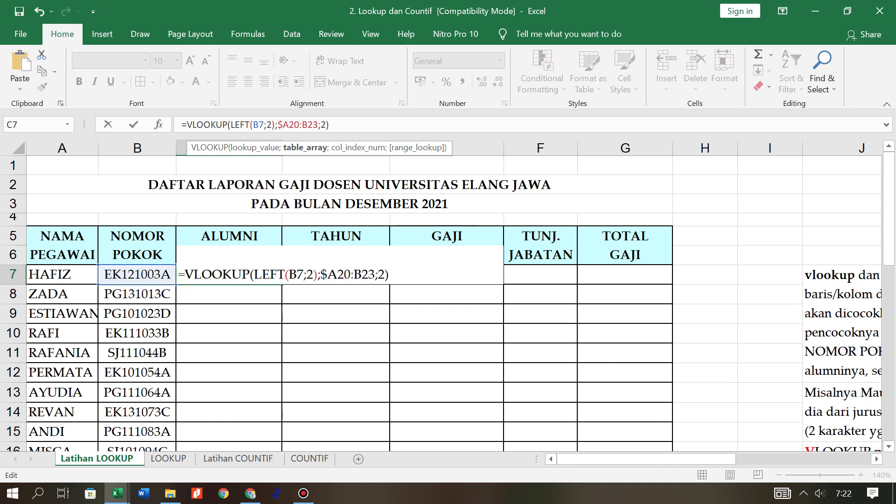
{"action": "type", "text": "$"}
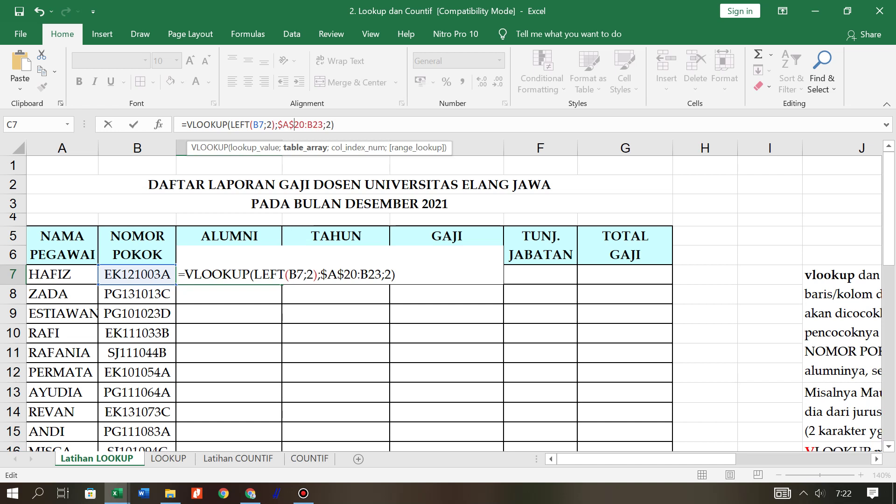
{"action": "left_click", "coordinate": [307, 125]}
{"action": "type", "text": "$"}
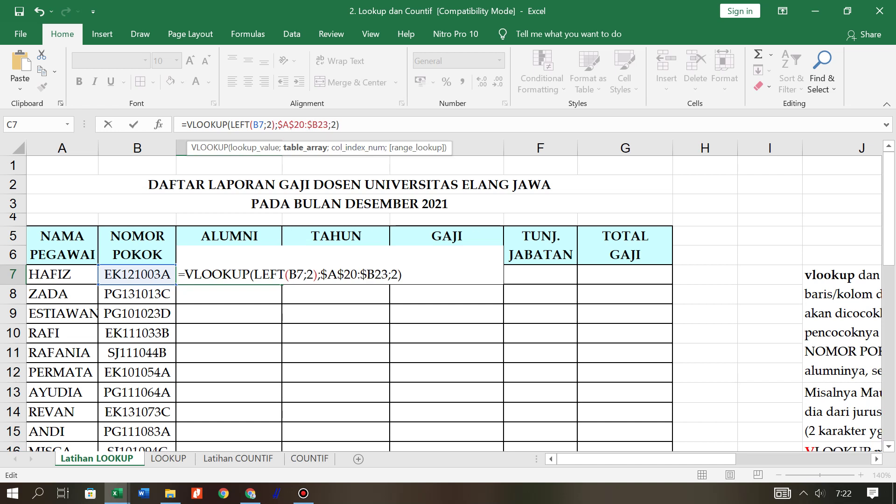
{"action": "left_click_drag", "start_coordinate": [318, 125], "coordinate": [323, 125]}
{"action": "left_click", "coordinate": [318, 124]}
{"action": "type", "text": "$"}
{"action": "left_click", "coordinate": [347, 125]}
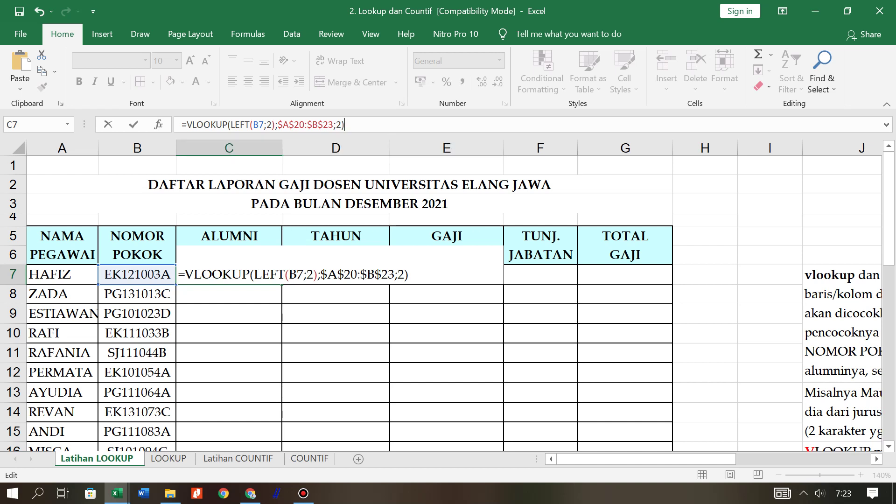
{"action": "key", "text": "Return"}
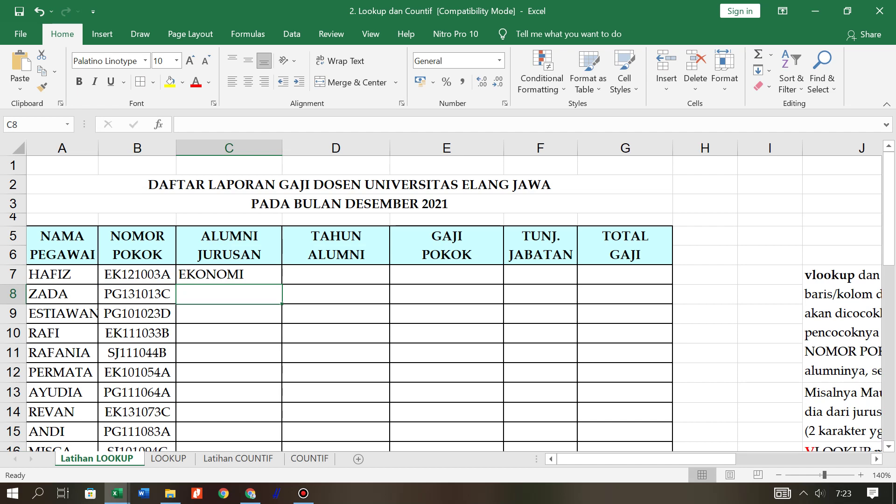
Fill the VLOOKUP formula from C7 down to C16 and check the copied formula in C11 against Tabel Jurusan.
{"action": "left_click", "coordinate": [228, 275]}
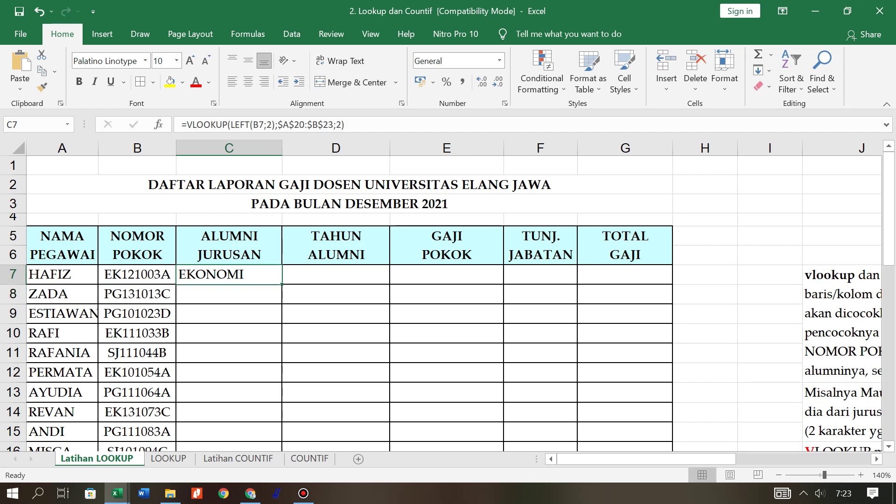
{"action": "scroll", "coordinate": [448, 303], "scroll_direction": "down", "scroll_amount": 1}
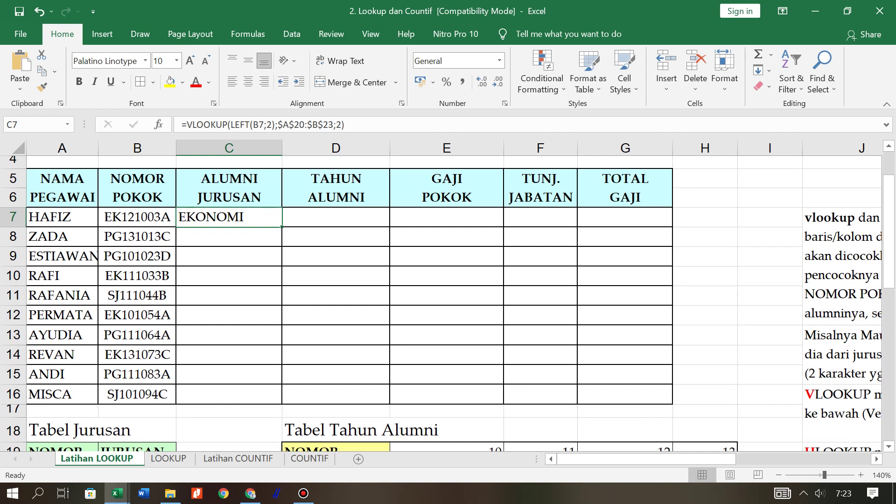
{"action": "scroll", "coordinate": [448, 303], "scroll_direction": "down", "scroll_amount": 4}
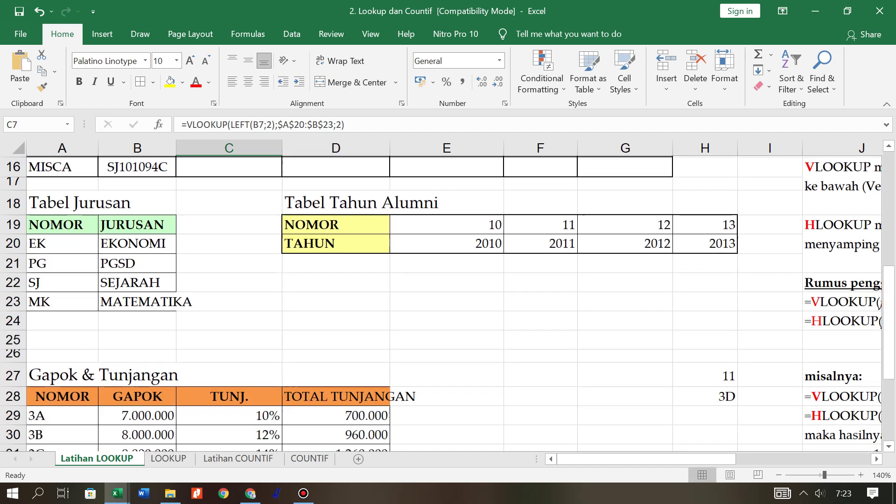
{"action": "scroll", "coordinate": [448, 303], "scroll_direction": "up", "scroll_amount": 4}
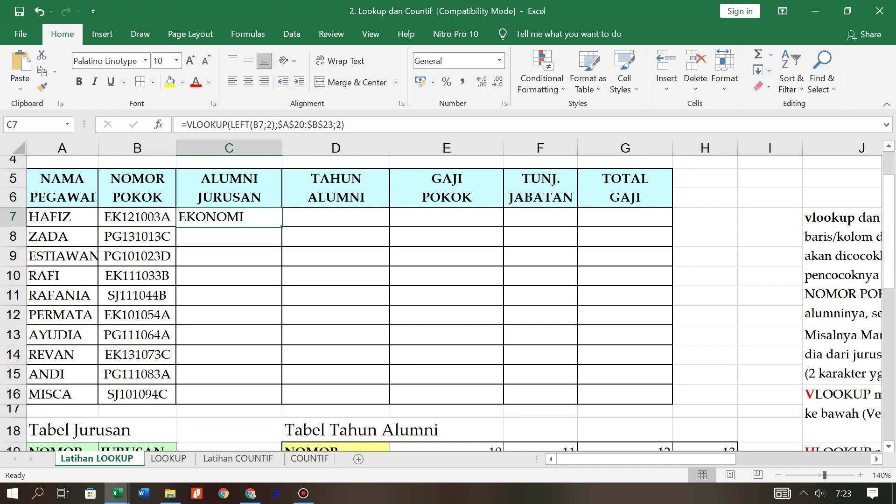
{"action": "left_click_drag", "start_coordinate": [282, 227], "coordinate": [282, 227]}
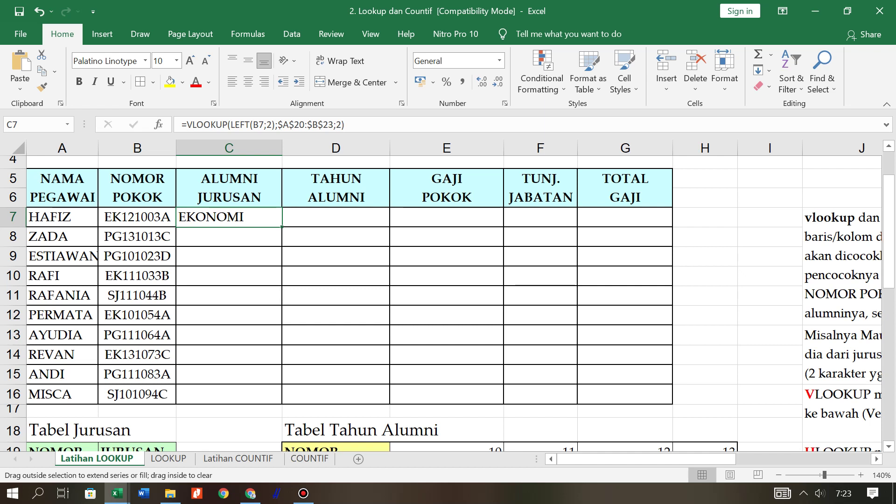
{"action": "left_click_drag", "start_coordinate": [282, 227], "coordinate": [282, 404]}
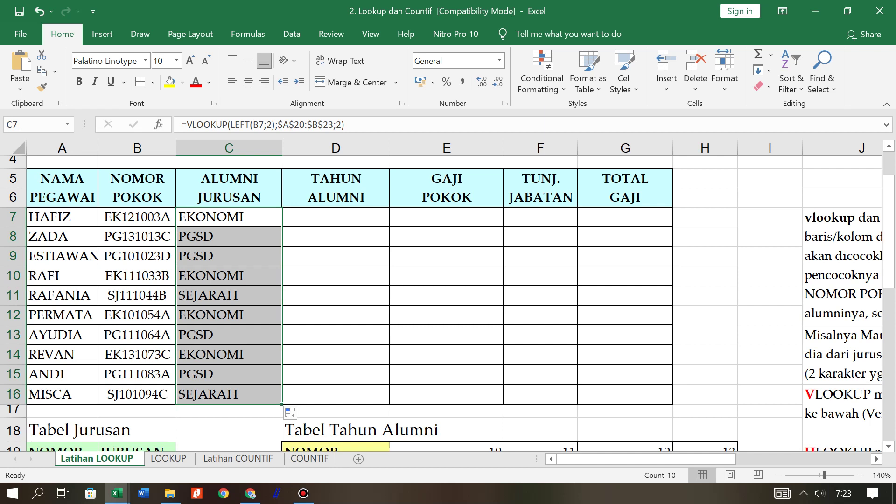
{"action": "left_click", "coordinate": [228, 295]}
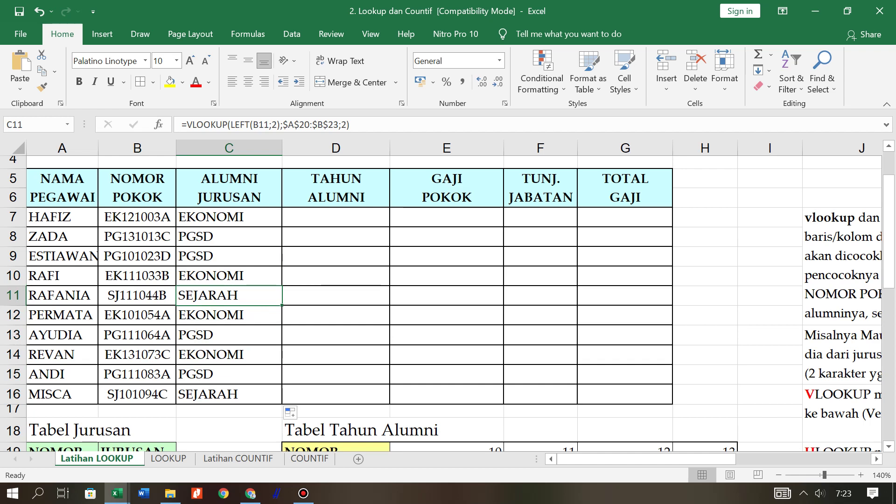
{"action": "scroll", "coordinate": [448, 303], "scroll_direction": "down", "scroll_amount": 3}
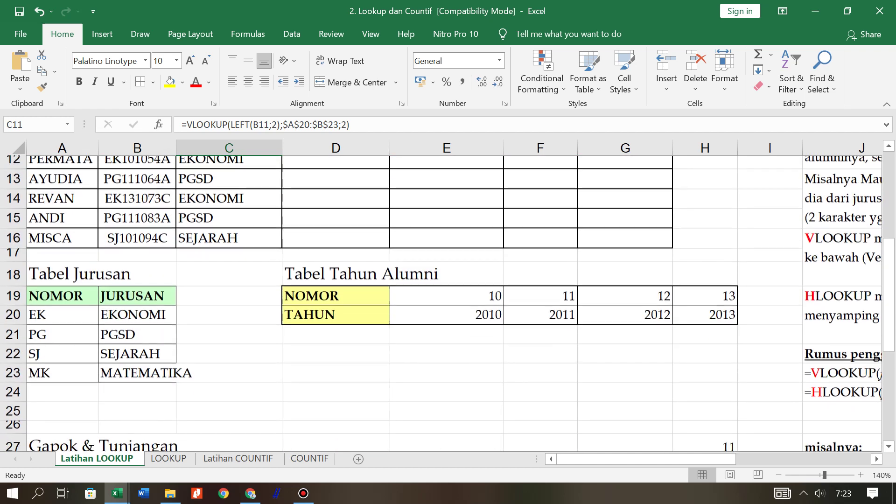
{"action": "scroll", "coordinate": [448, 303], "scroll_direction": "up", "scroll_amount": 1}
{"action": "scroll", "coordinate": [447, 303], "scroll_direction": "up", "scroll_amount": 3}
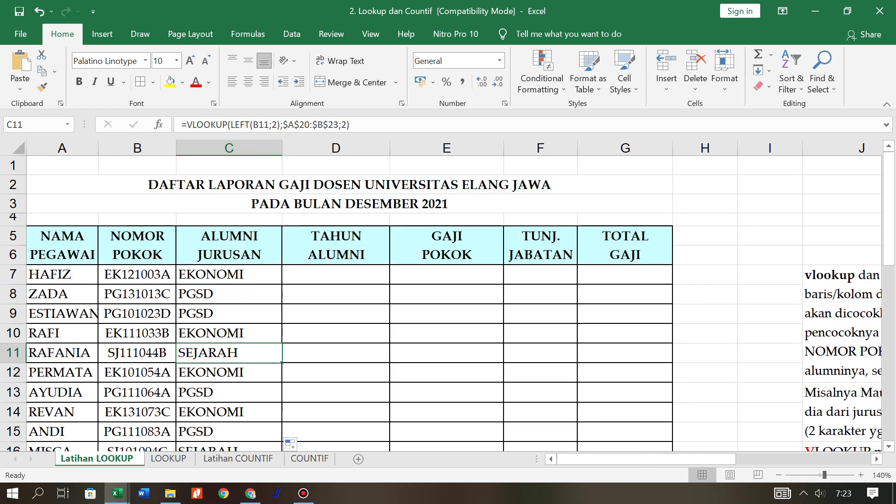
Consult Tabel Tahun Alumni and start an HLOOKUP formula in cell D7 with a VALUE function opening its lookup value.
{"action": "left_click", "coordinate": [335, 275]}
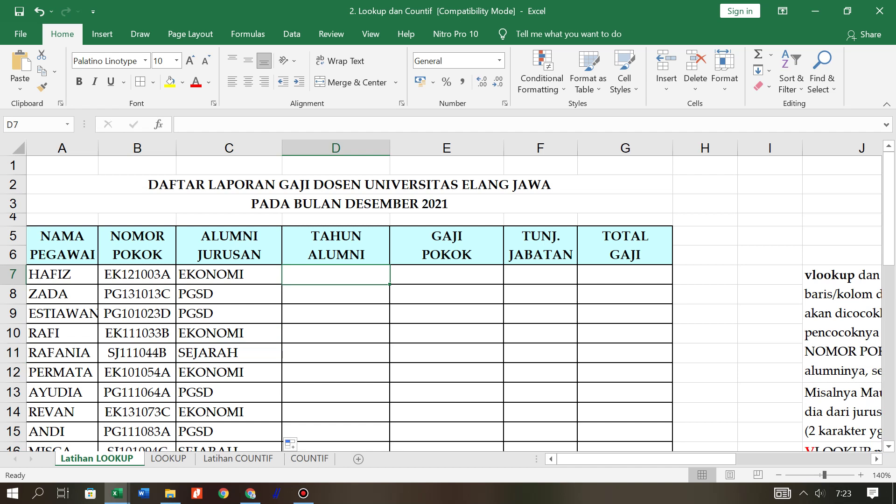
{"action": "scroll", "coordinate": [441, 303], "scroll_direction": "down", "scroll_amount": 4}
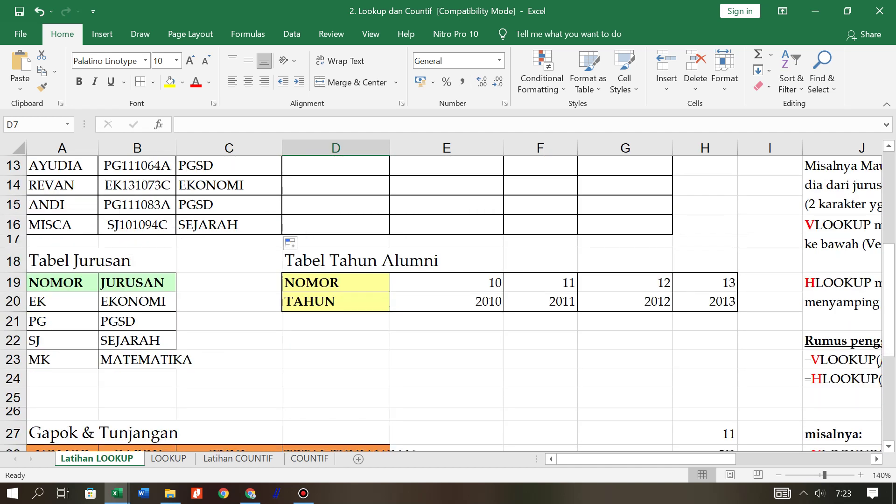
{"action": "scroll", "coordinate": [441, 303], "scroll_direction": "up", "scroll_amount": 4}
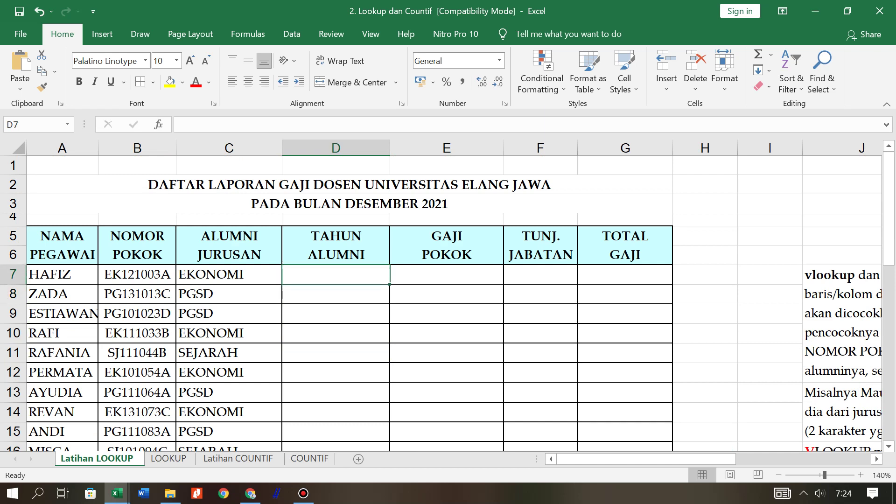
{"action": "type", "text": "="}
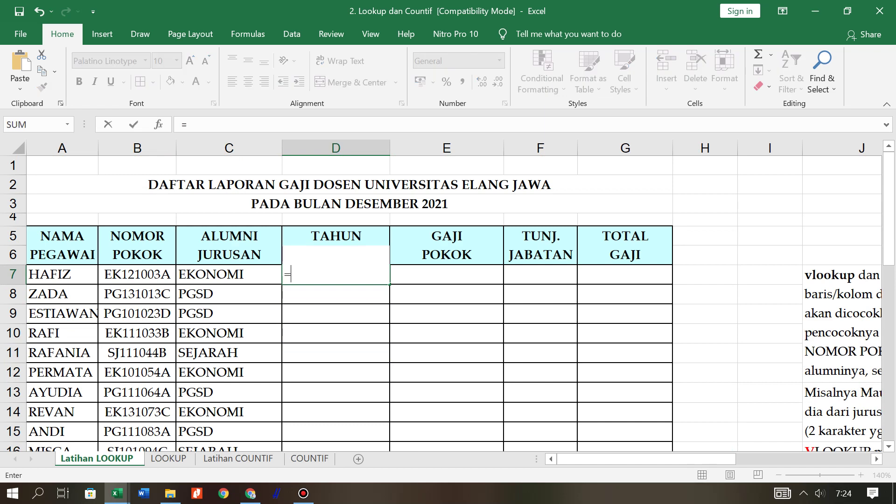
{"action": "type", "text": "H"}
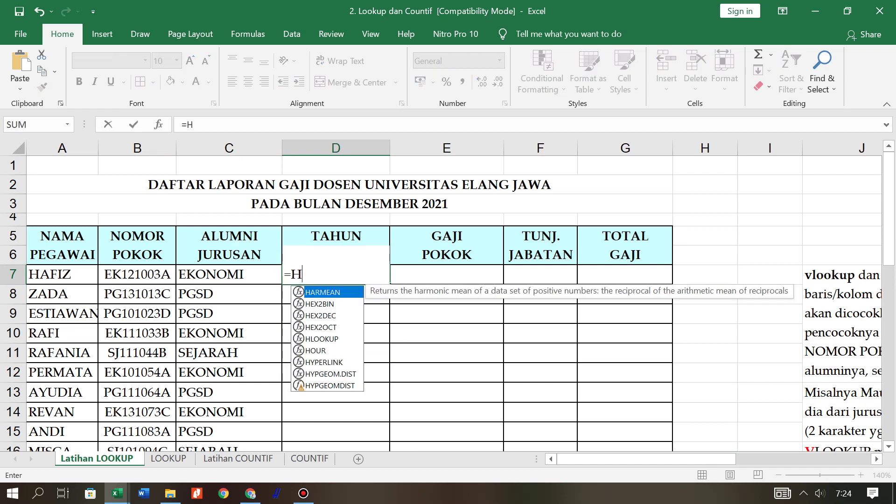
{"action": "type", "text": "LOOKUP "}
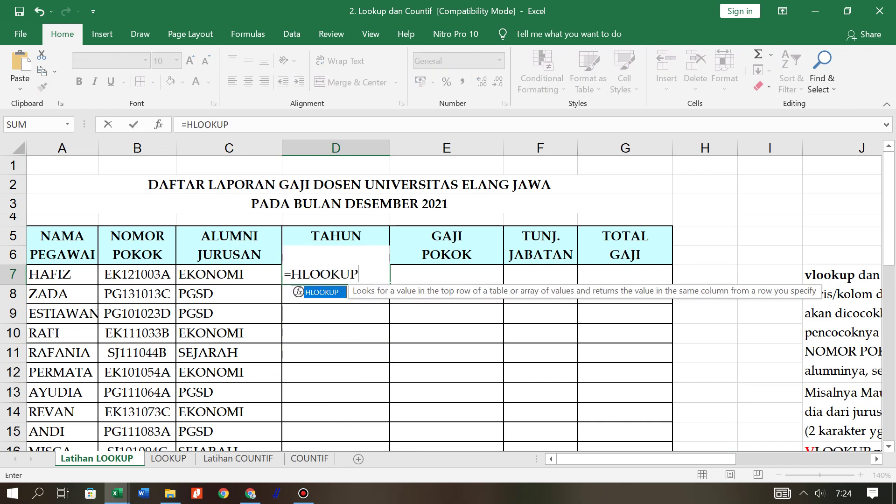
{"action": "type", "text": "(VALUE"}
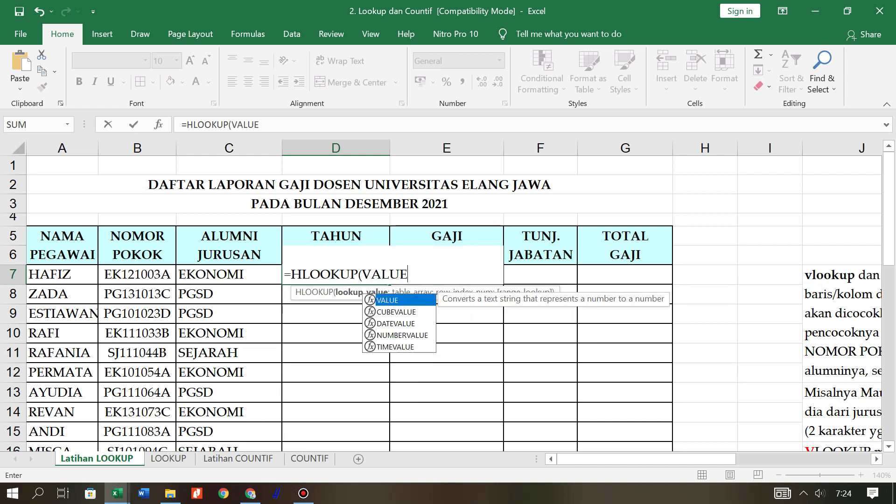
{"action": "type", "text": "("}
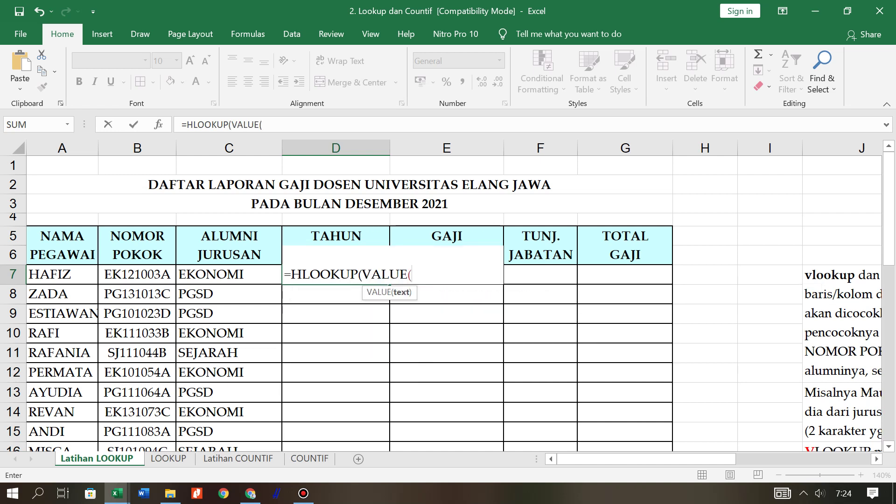
Nest MID(B7;3;2) inside the VALUE function and close both functions to complete the HLOOKUP lookup value.
{"action": "type", "text": "MID"}
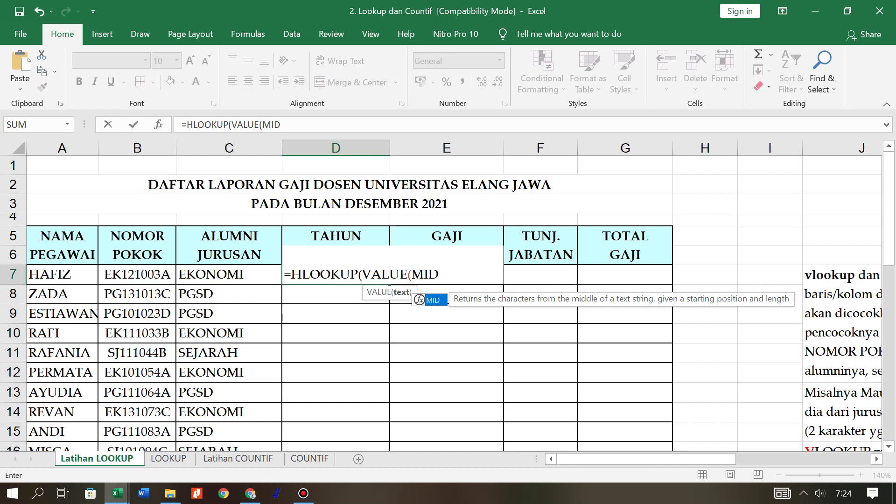
{"action": "type", "text": "("}
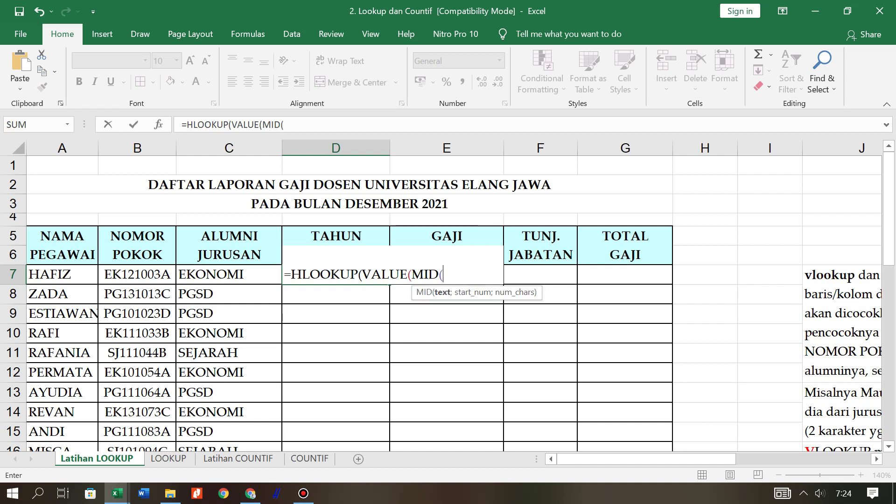
{"action": "left_click", "coordinate": [138, 275]}
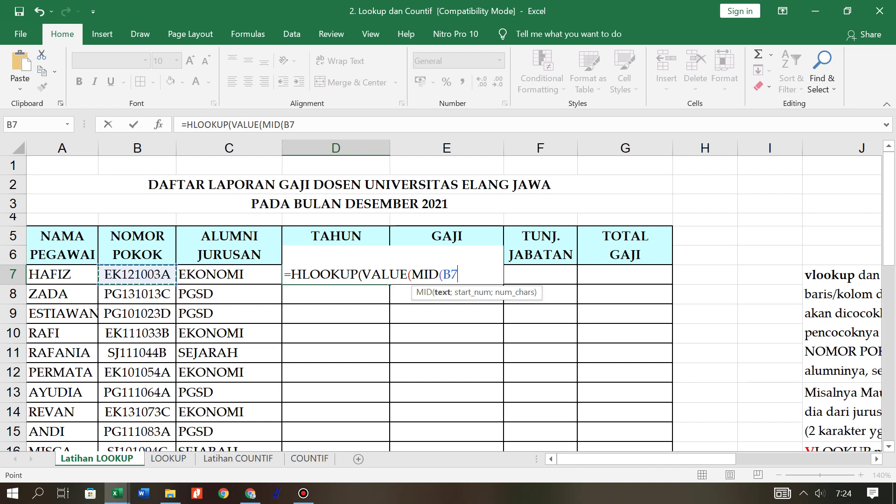
{"action": "type", "text": ";"}
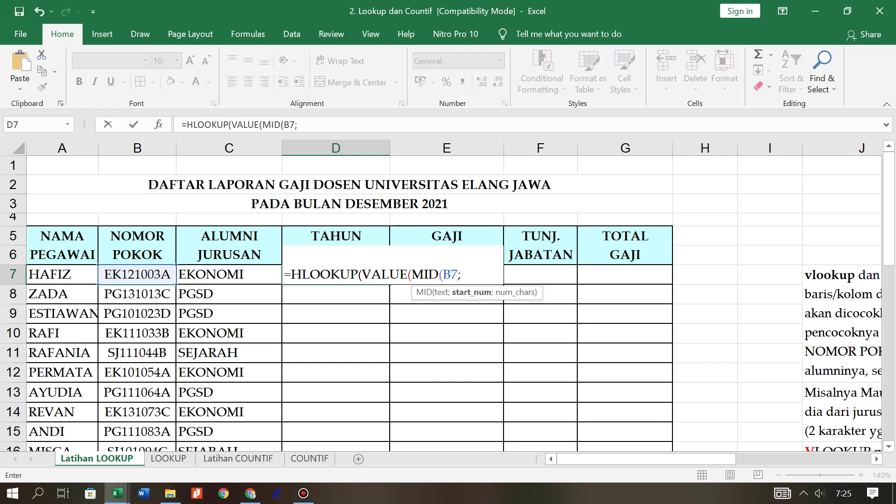
{"action": "type", "text": "3;"}
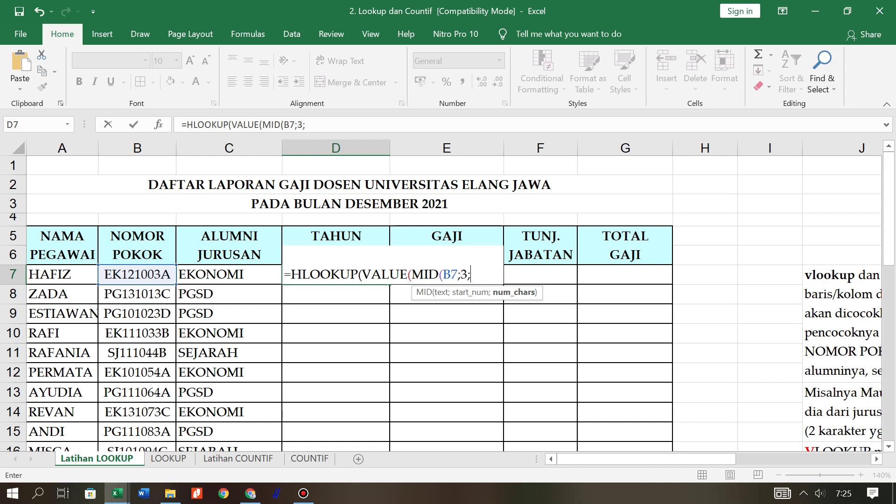
{"action": "type", "text": "2))"}
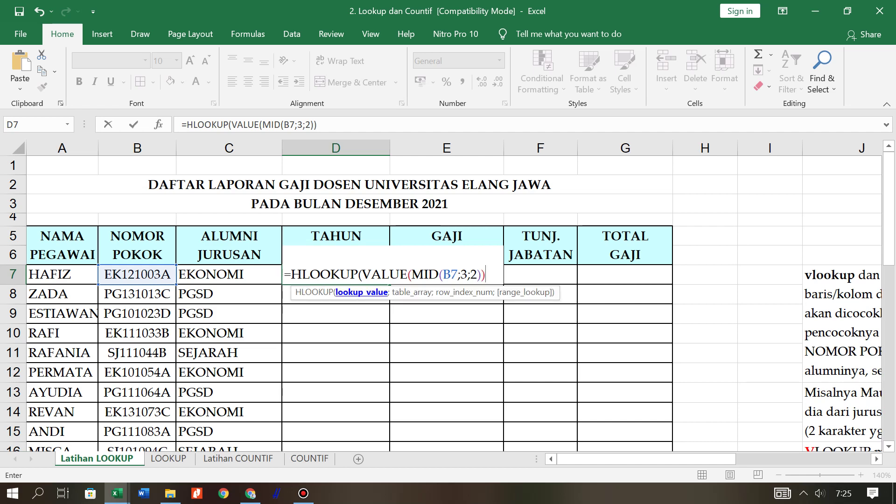
Add the Tabel Tahun Alumni range E19:H20 as the table array of the HLOOKUP formula.
{"action": "type", "text": ";"}
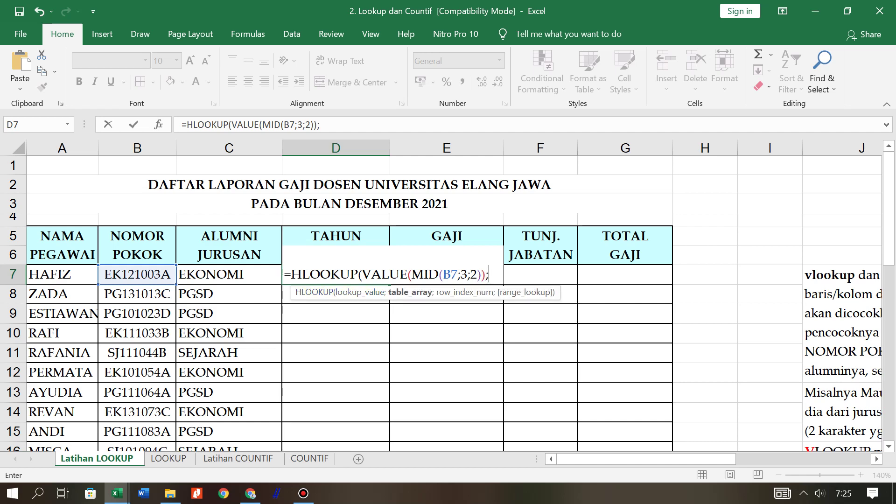
{"action": "scroll", "coordinate": [441, 303], "scroll_direction": "down", "scroll_amount": 3}
{"action": "scroll", "coordinate": [448, 302], "scroll_direction": "down", "scroll_amount": 1}
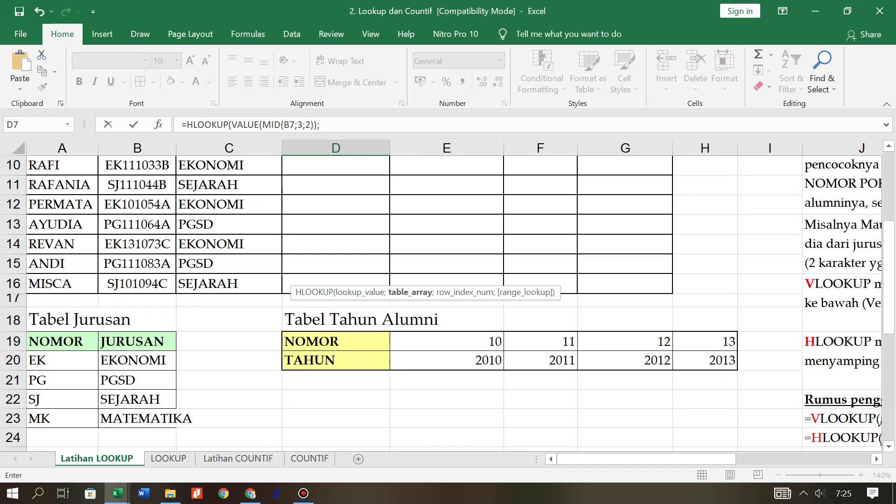
{"action": "left_click_drag", "start_coordinate": [443, 341], "coordinate": [732, 367]}
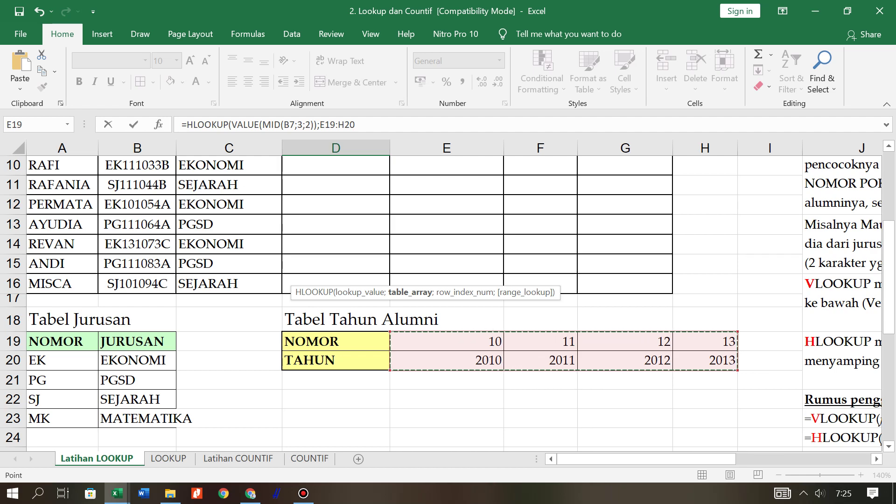
{"action": "scroll", "coordinate": [448, 301], "scroll_direction": "up", "scroll_amount": 2}
{"action": "scroll", "coordinate": [448, 302], "scroll_direction": "up", "scroll_amount": 1}
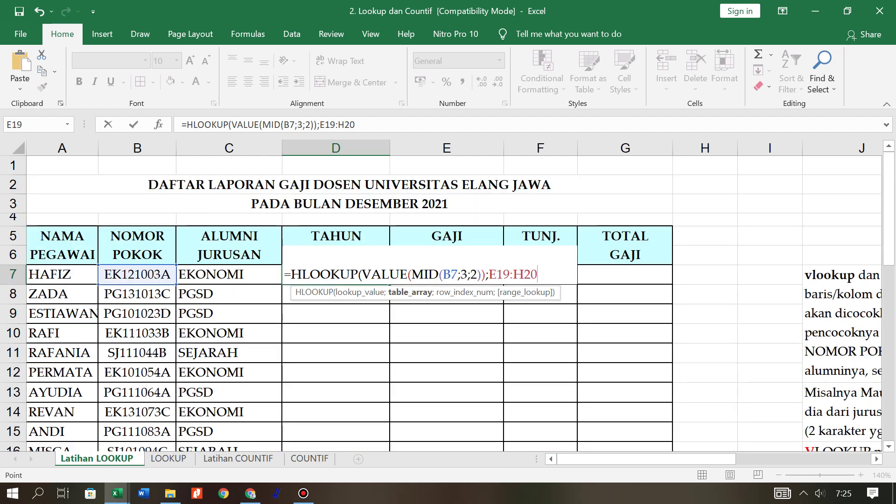
{"action": "type", "text": ";"}
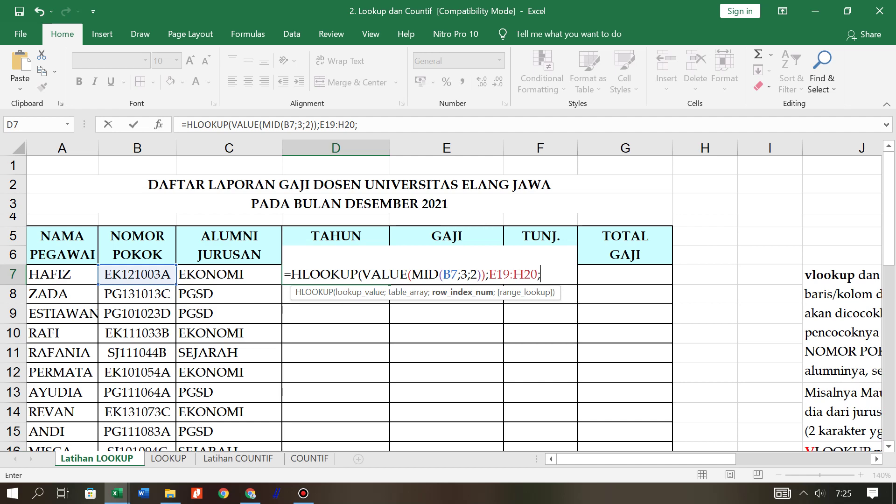
Set the row index of the D7 HLOOKUP formula to 2 and close the function.
{"action": "scroll", "coordinate": [448, 301], "scroll_direction": "down", "scroll_amount": 3}
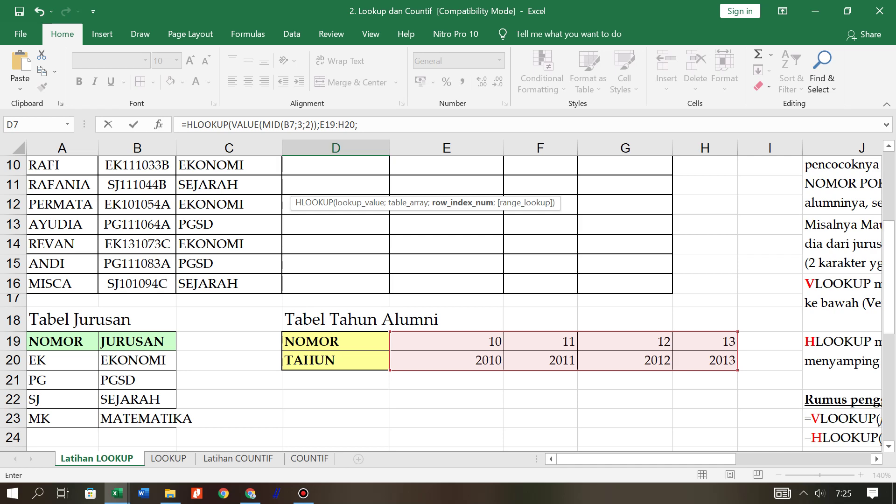
{"action": "scroll", "coordinate": [448, 304], "scroll_direction": "up", "scroll_amount": 3}
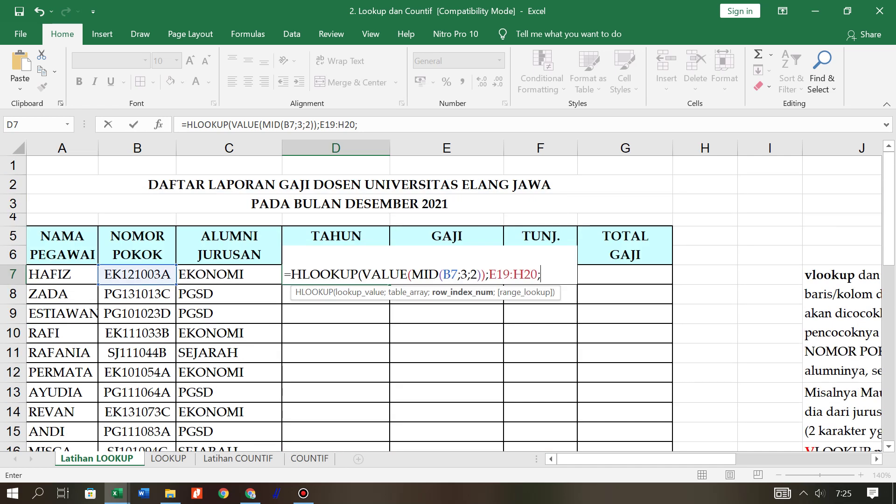
{"action": "left_click", "coordinate": [358, 125]}
{"action": "type", "text": "2"}
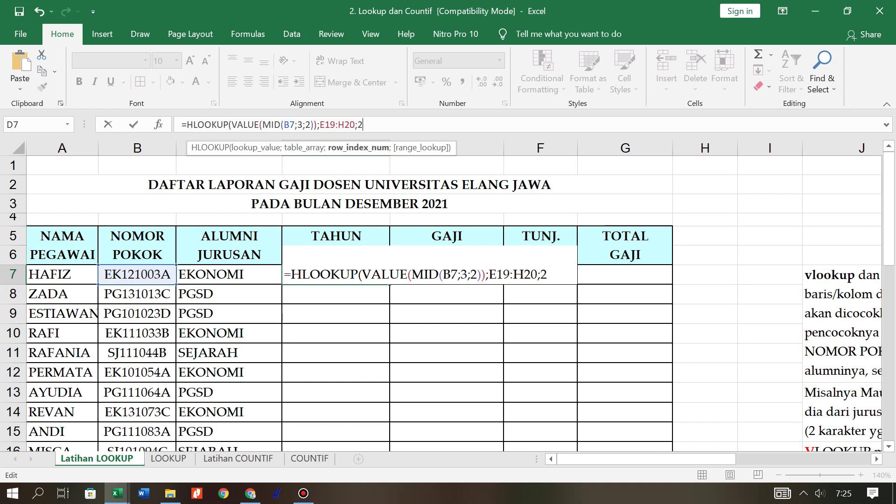
{"action": "type", "text": ")"}
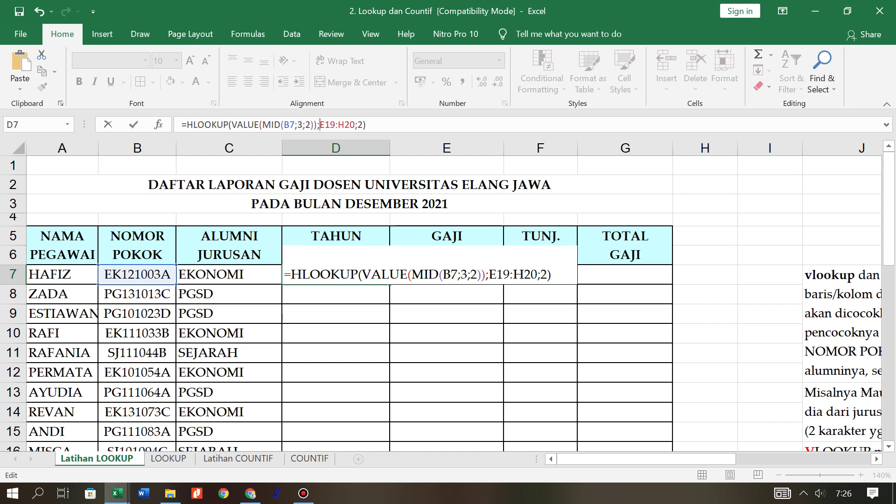
Make the HLOOKUP table array in D7 absolute as $E$19:$H$20 and enter the formula.
{"action": "left_click", "coordinate": [320, 125]}
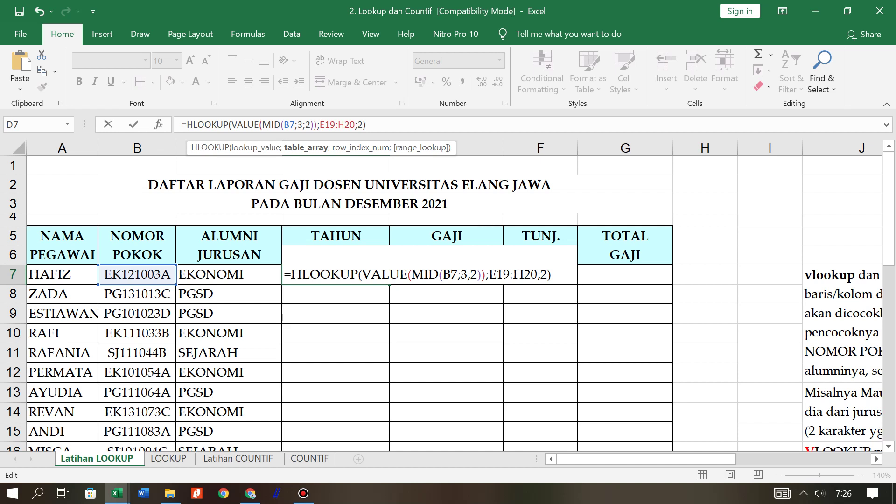
{"action": "type", "text": "$"}
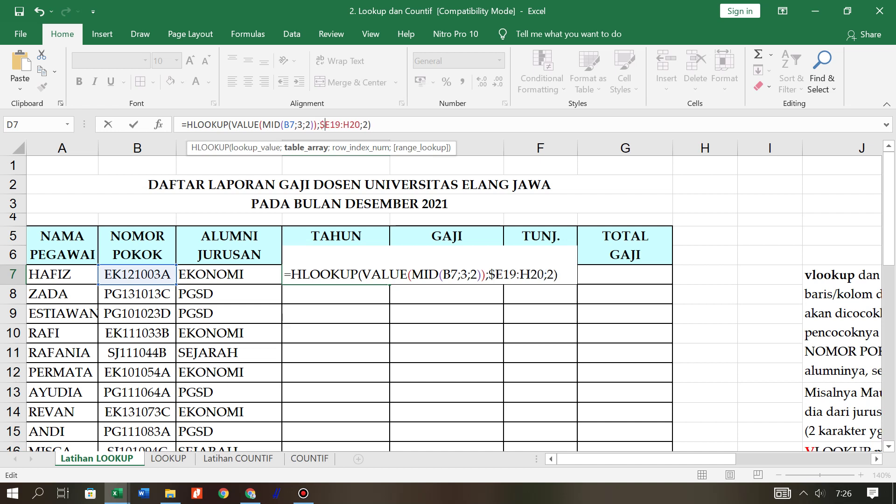
{"action": "type", "text": "$"}
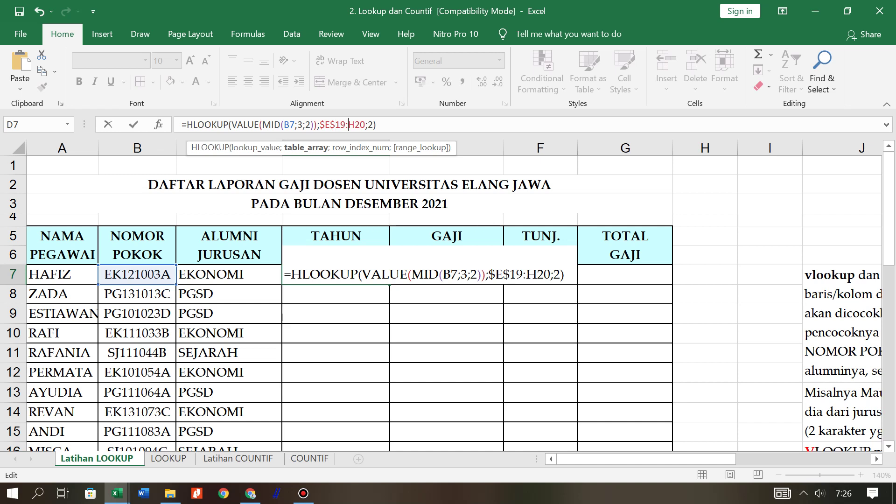
{"action": "type", "text": "$"}
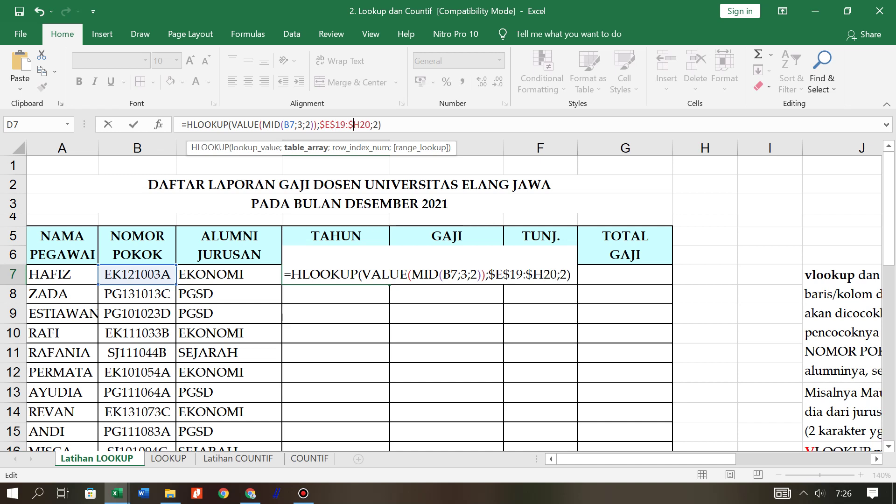
{"action": "type", "text": "$"}
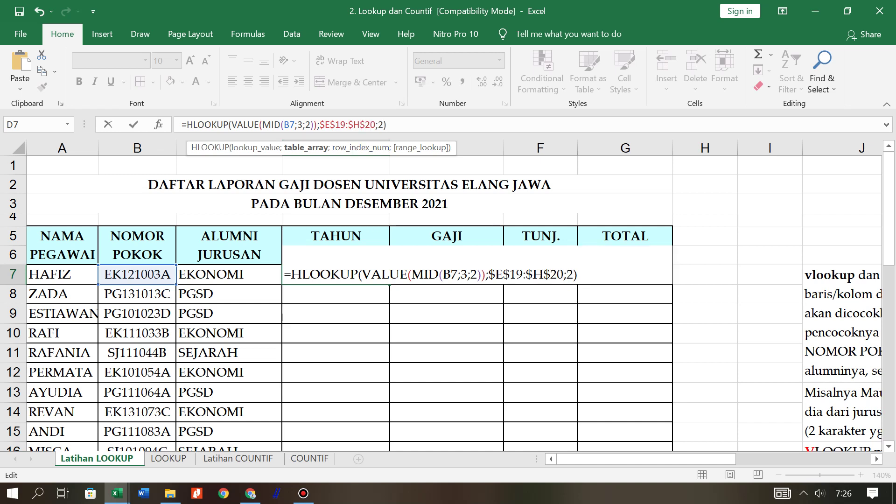
{"action": "left_click", "coordinate": [387, 125]}
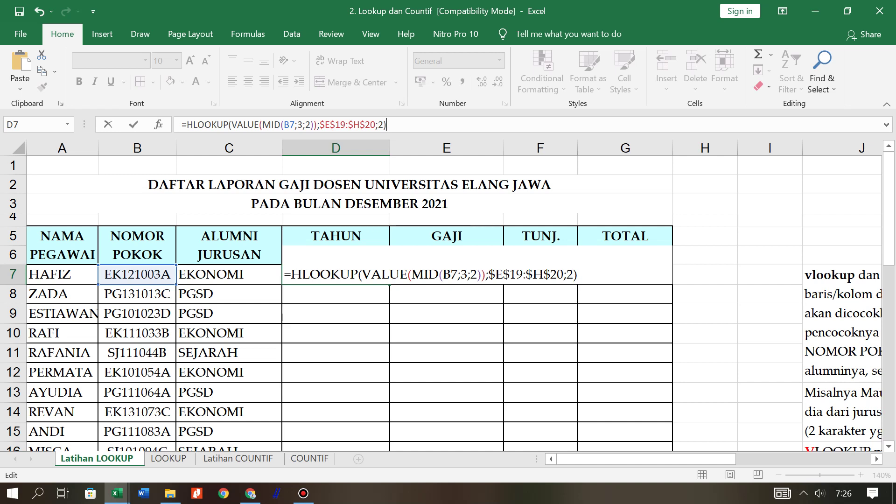
{"action": "key", "text": "Return"}
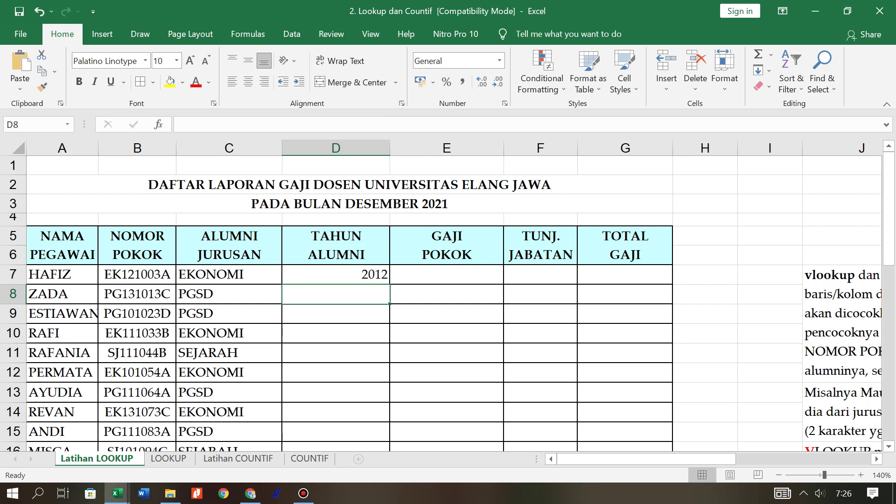
Fill the HLOOKUP formula from D7 down to D16 and check the copied formula in D8.
{"action": "left_click", "coordinate": [336, 274]}
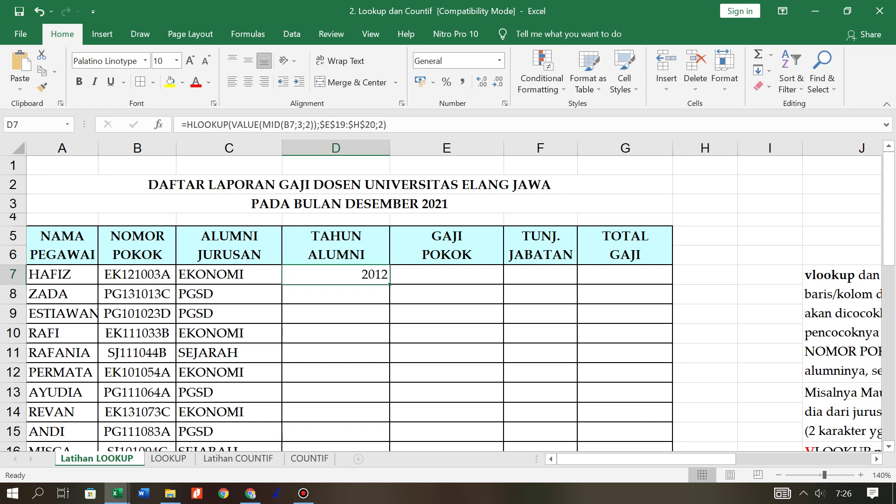
{"action": "left_click_drag", "start_coordinate": [389, 284], "coordinate": [390, 422]}
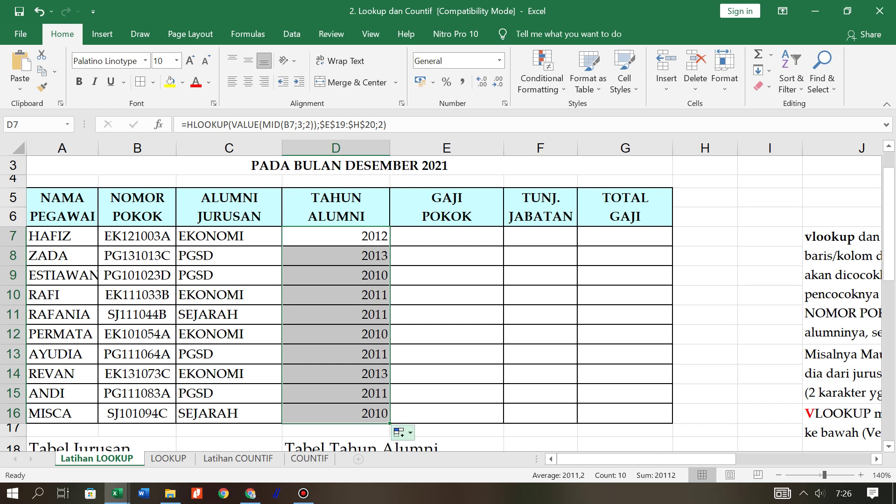
{"action": "left_click", "coordinate": [336, 255]}
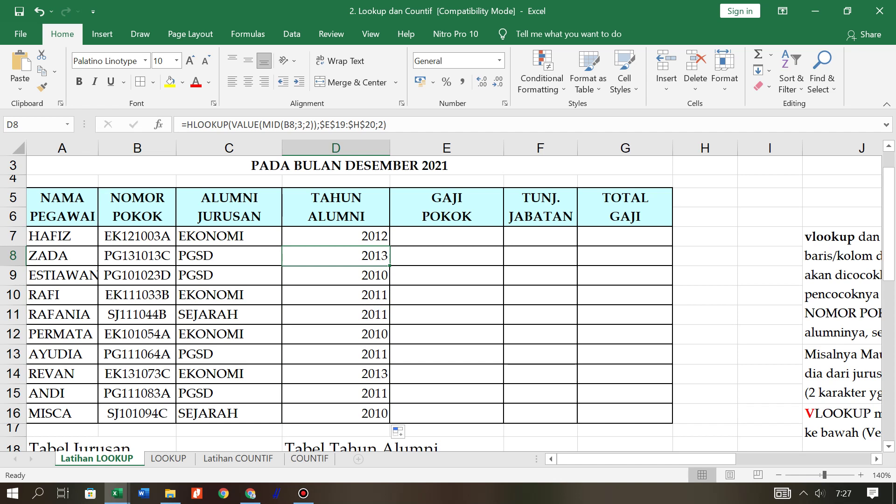
Consult the NOMOR and GAPOK columns of the Gapok & Tunjangan table and start a VLOOKUP formula in cell E7.
{"action": "scroll", "coordinate": [448, 303], "scroll_direction": "down", "scroll_amount": 7}
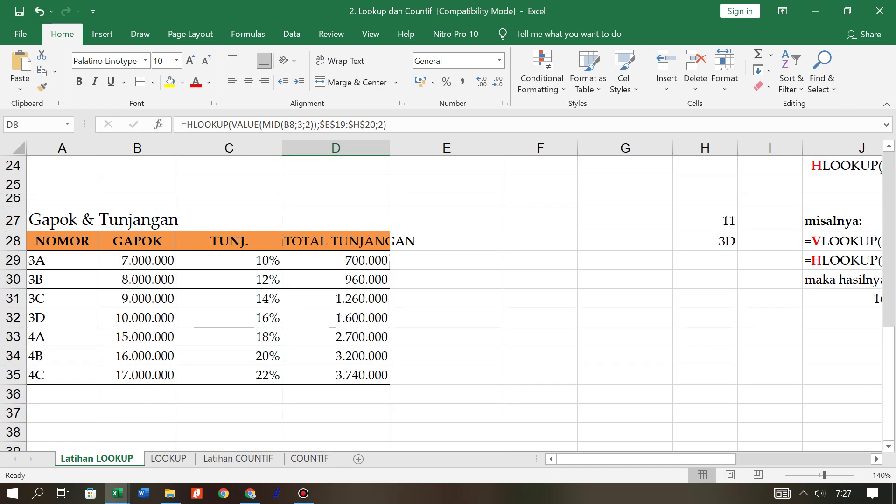
{"action": "left_click_drag", "start_coordinate": [62, 260], "coordinate": [62, 375]}
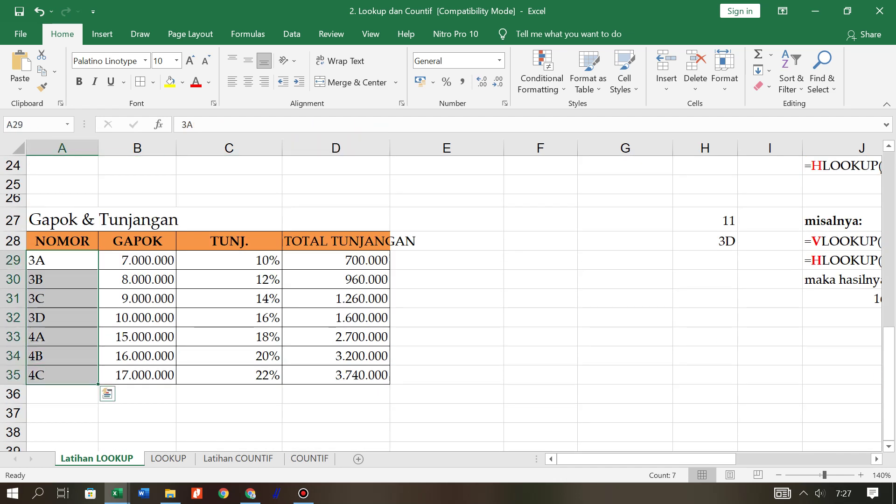
{"action": "left_click", "coordinate": [137, 260]}
{"action": "scroll", "coordinate": [448, 304], "scroll_direction": "up", "scroll_amount": 8}
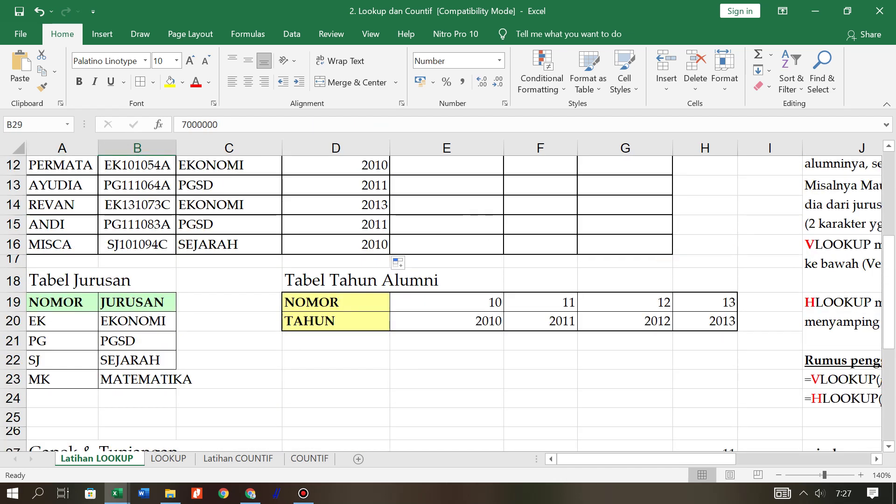
{"action": "left_click", "coordinate": [446, 274]}
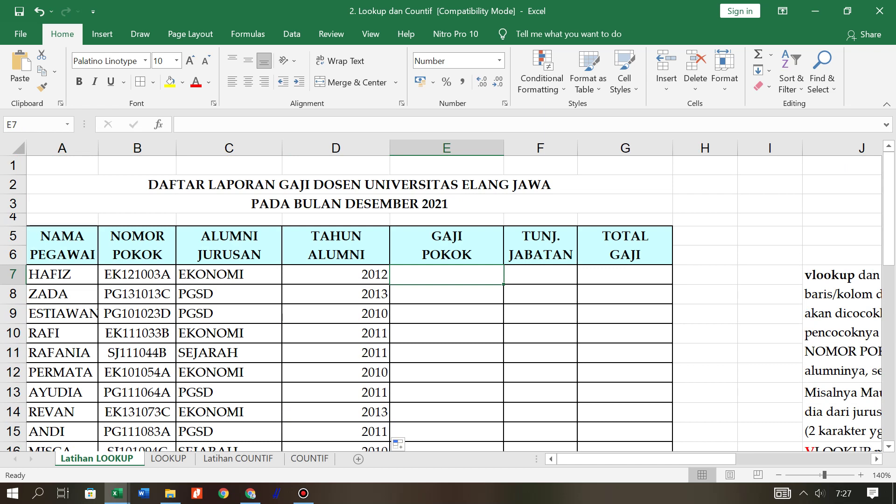
{"action": "type", "text": "=VL"}
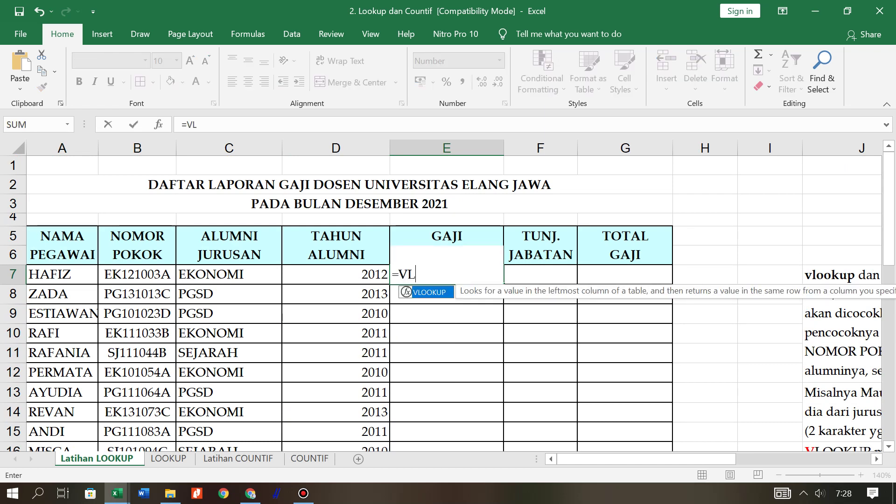
{"action": "type", "text": "OOKUP"}
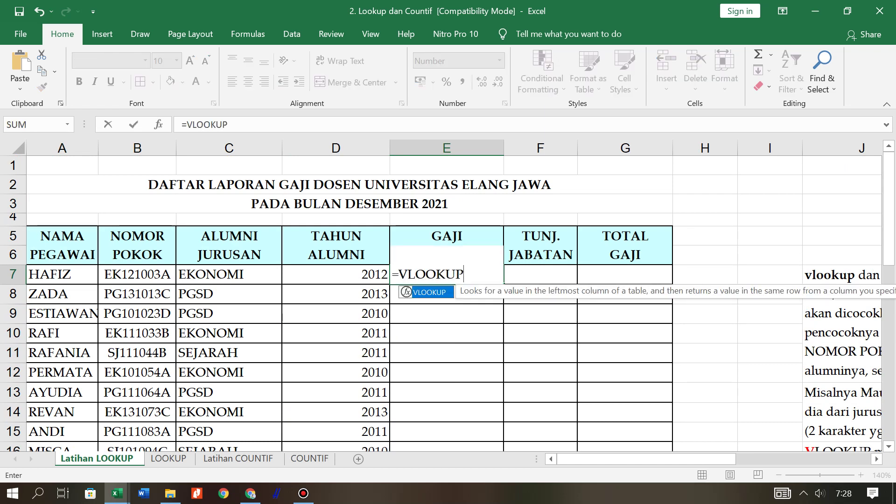
{"action": "type", "text": "("}
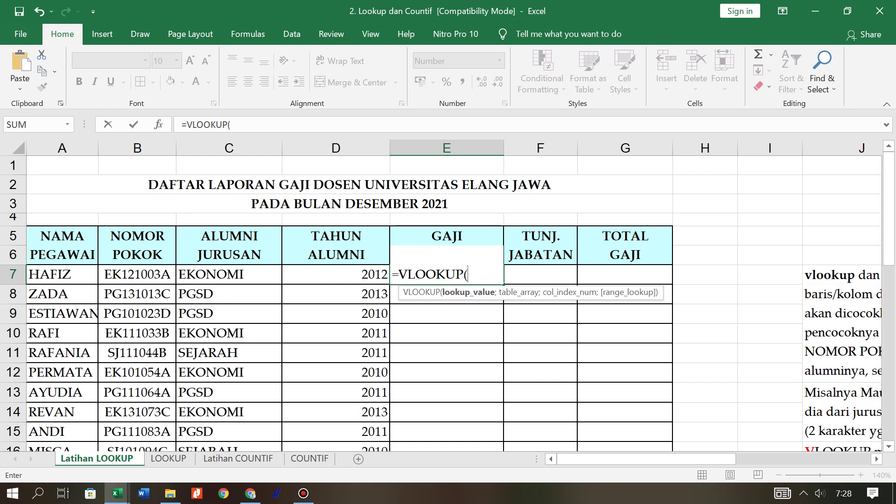
Nest RIGHT(B7;2) as the lookup value of the VLOOKUP formula in E7.
{"action": "type", "text": "RIG"}
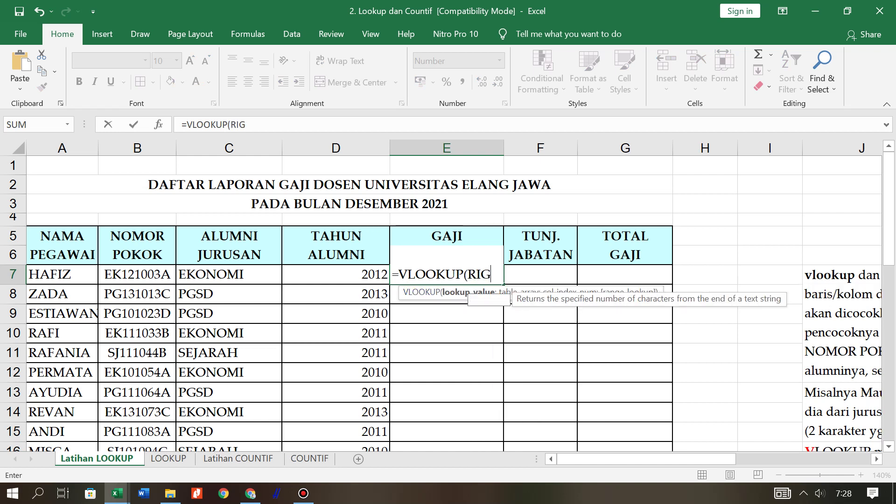
{"action": "type", "text": "HT"}
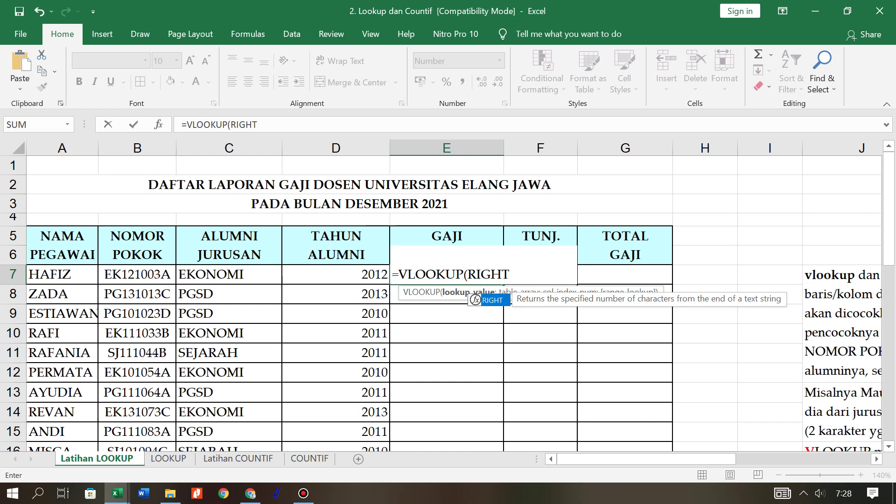
{"action": "type", "text": "("}
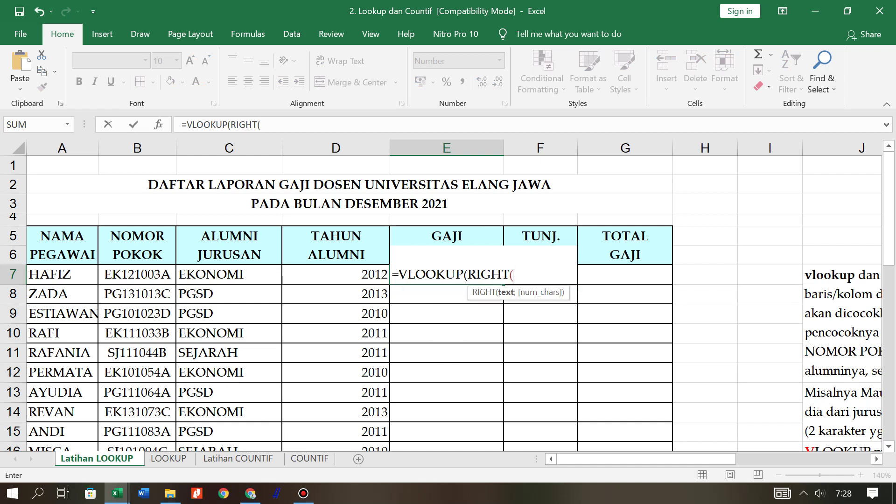
{"action": "left_click", "coordinate": [137, 274]}
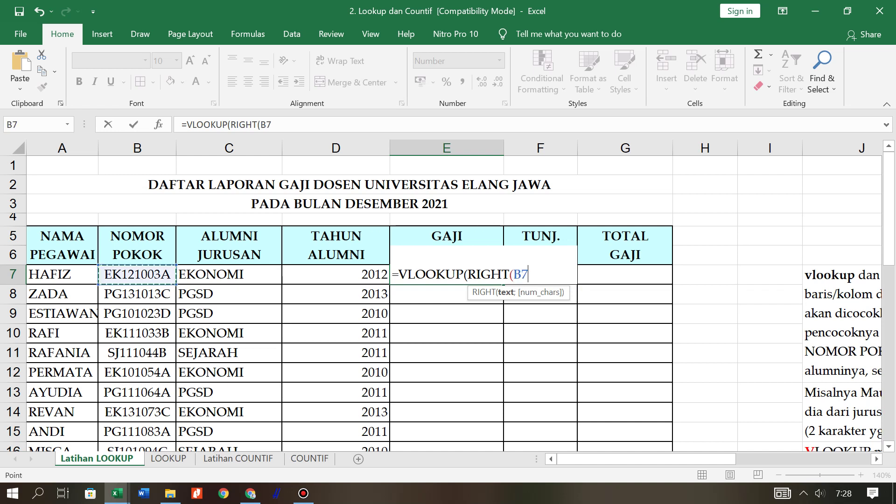
{"action": "type", "text": ";"}
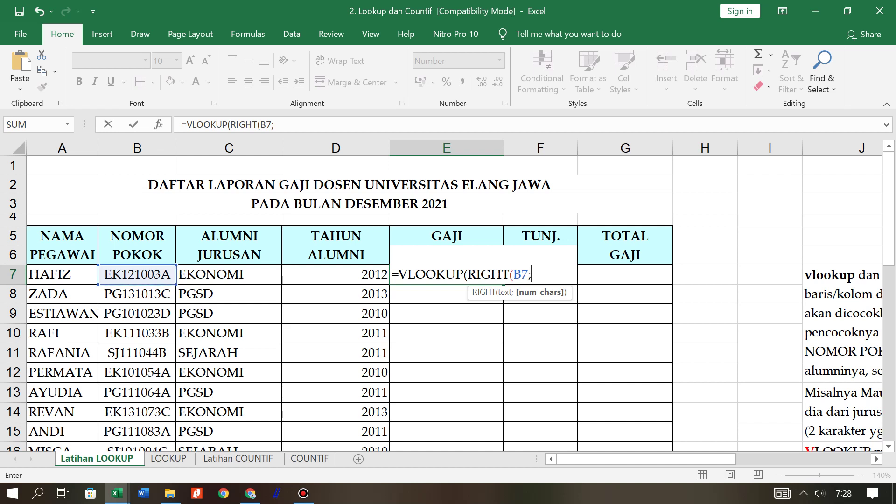
{"action": "type", "text": "2)"}
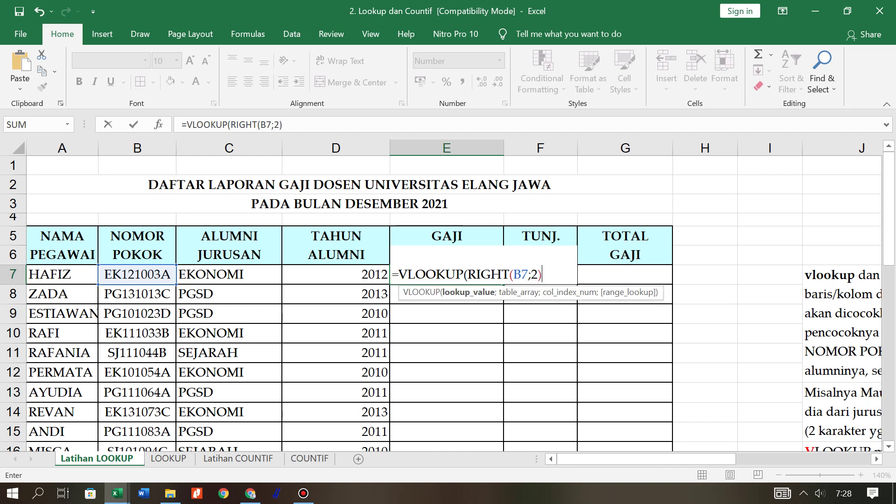
{"action": "type", "text": ";"}
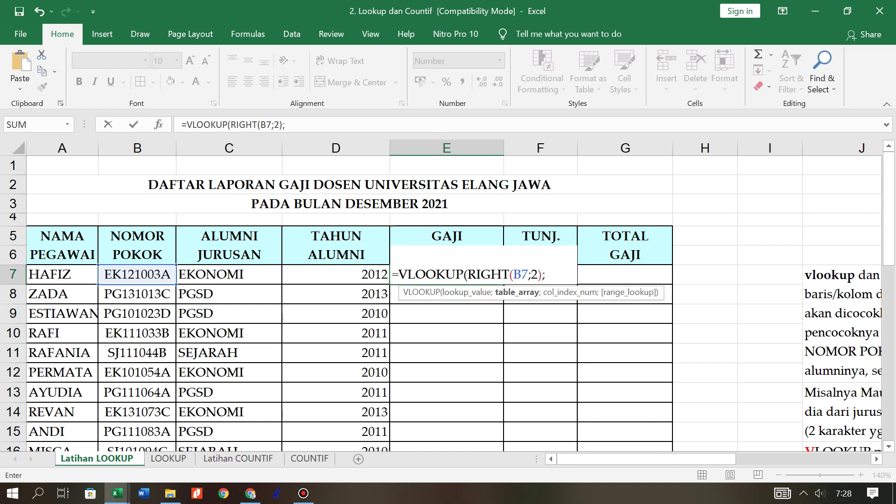
Add the Gapok & Tunjangan range A29:B35 as the VLOOKUP table array, followed by column index 2.
{"action": "scroll", "coordinate": [447, 304], "scroll_direction": "down", "scroll_amount": 4}
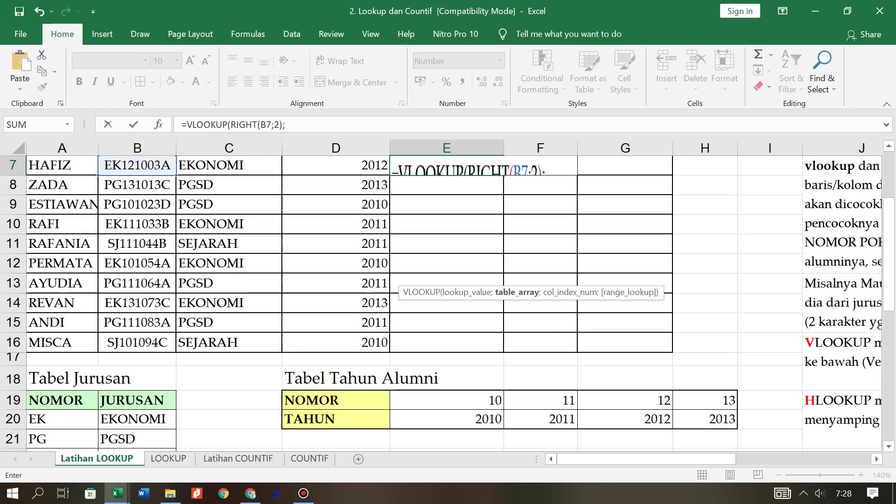
{"action": "scroll", "coordinate": [448, 303], "scroll_direction": "up", "scroll_amount": 4}
{"action": "scroll", "coordinate": [448, 303], "scroll_direction": "down", "scroll_amount": 6}
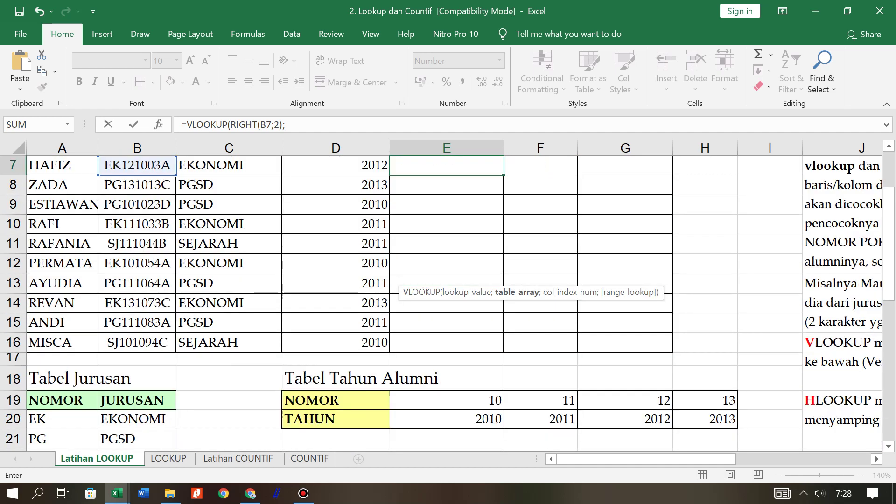
{"action": "scroll", "coordinate": [448, 303], "scroll_direction": "down", "scroll_amount": 1}
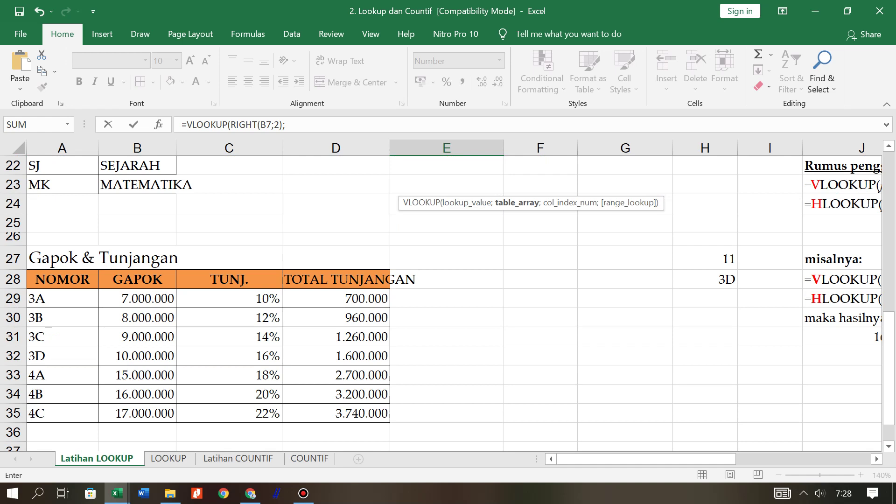
{"action": "left_click_drag", "start_coordinate": [47, 298], "coordinate": [172, 415]}
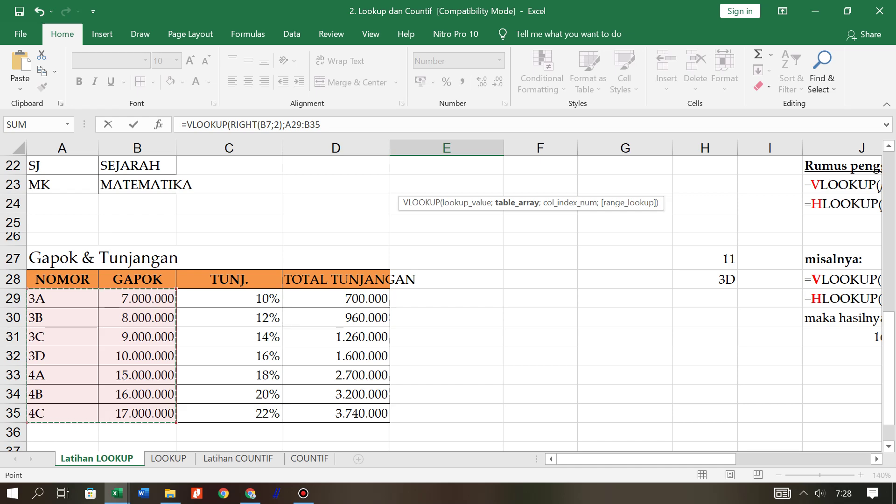
{"action": "scroll", "coordinate": [447, 299], "scroll_direction": "up", "scroll_amount": 3}
{"action": "left_click", "coordinate": [321, 124]}
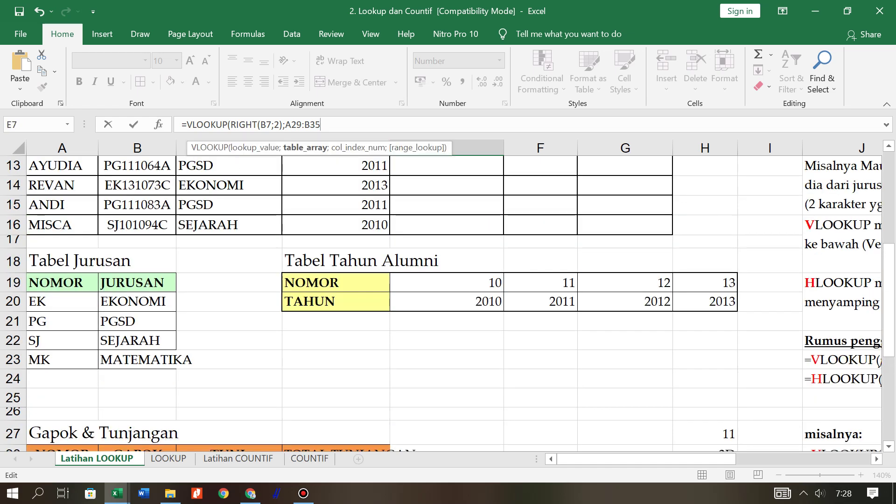
{"action": "scroll", "coordinate": [447, 298], "scroll_direction": "down", "scroll_amount": 3}
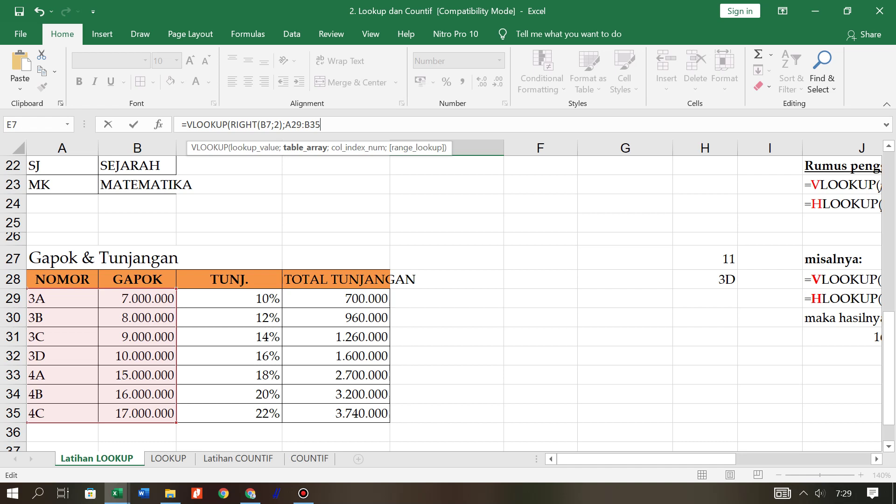
{"action": "type", "text": ";"}
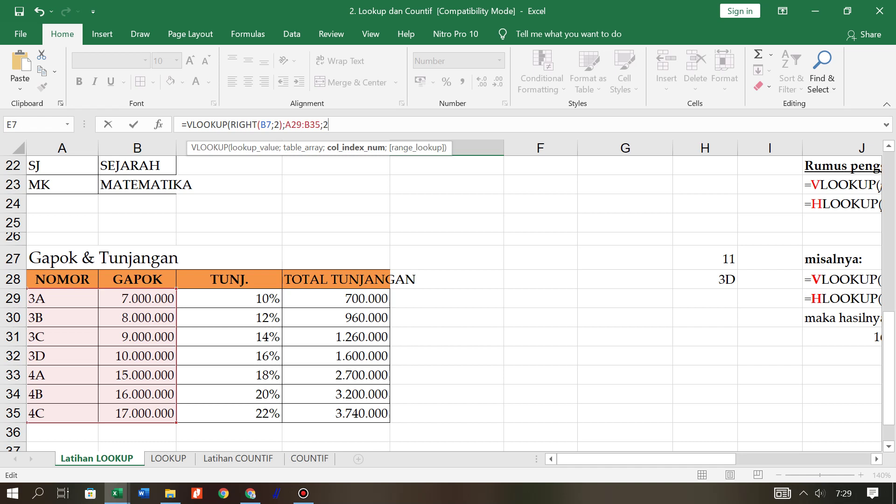
Make the table array absolute as $A$29:$B$35 and complete the E7 formula as =VLOOKUP(RIGHT(B7;2);$A$29:$B$35;2).
{"action": "type", "text": "2)"}
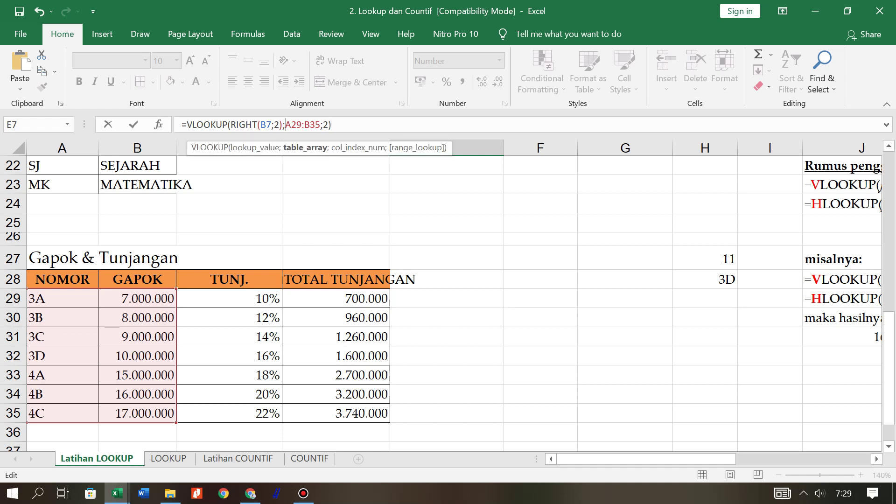
{"action": "type", "text": "$"}
{"action": "key", "text": "Right"}
{"action": "type", "text": "$"}
{"action": "left_click", "coordinate": [316, 124]}
{"action": "type", "text": "$"}
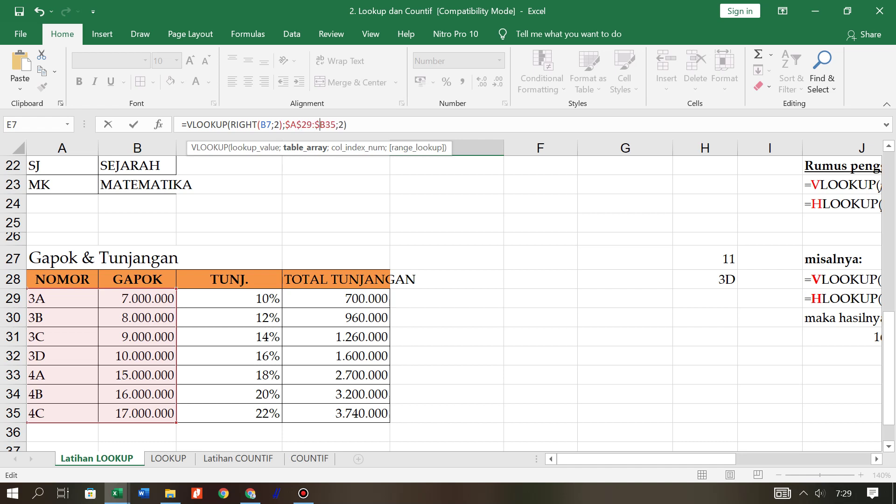
{"action": "key", "text": "Right"}
{"action": "key", "text": "Right"}
{"action": "key", "text": "Left"}
{"action": "type", "text": "$"}
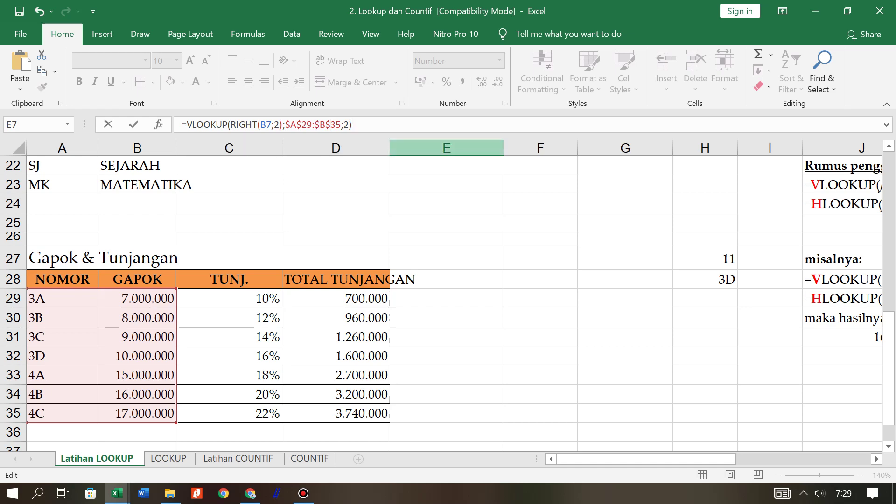
{"action": "scroll", "coordinate": [448, 303], "scroll_direction": "up", "scroll_amount": 7}
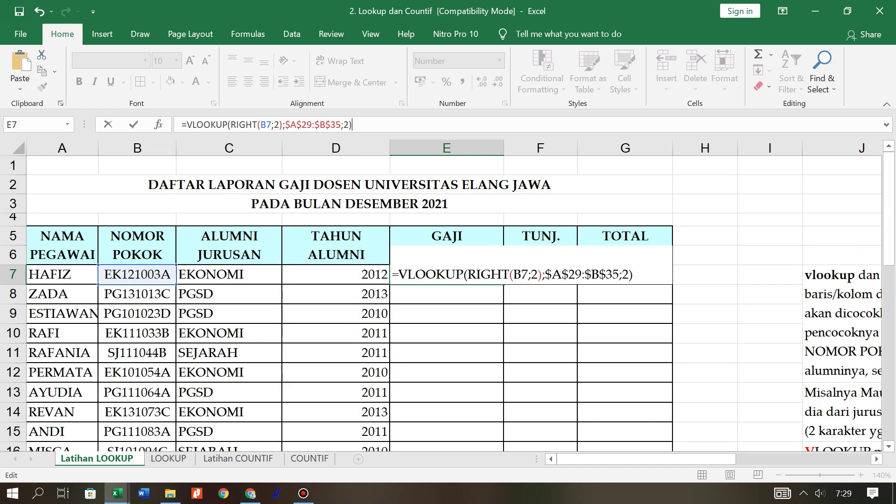
{"action": "key", "text": "Return"}
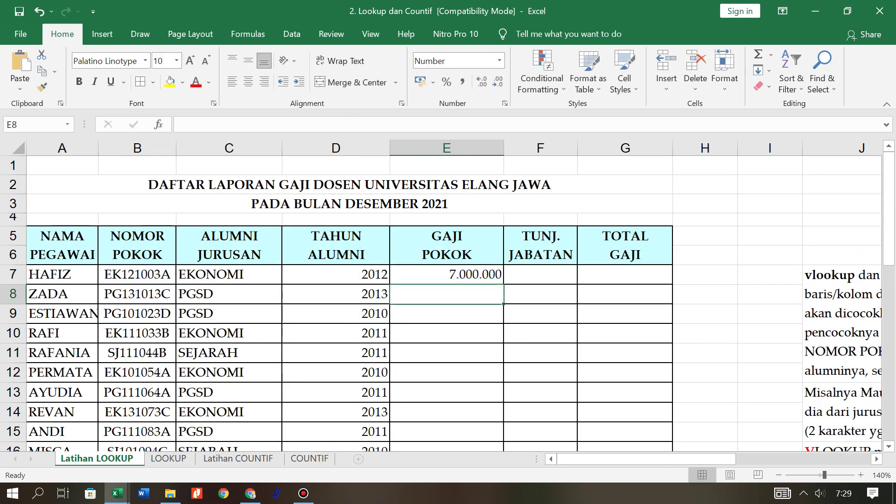
Fill the GAJI POKOK formula from E7 down to E16 and check the copied formula in E12.
{"action": "left_click", "coordinate": [447, 274]}
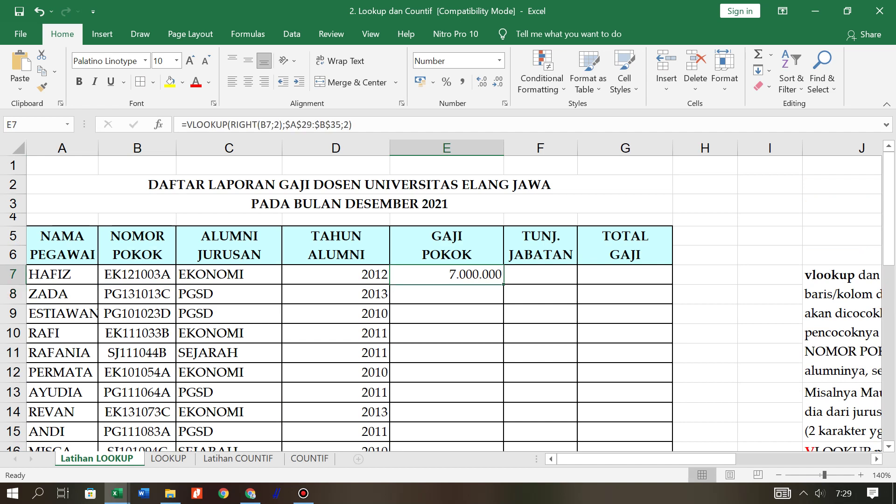
{"action": "left_click_drag", "start_coordinate": [503, 284], "coordinate": [503, 421]}
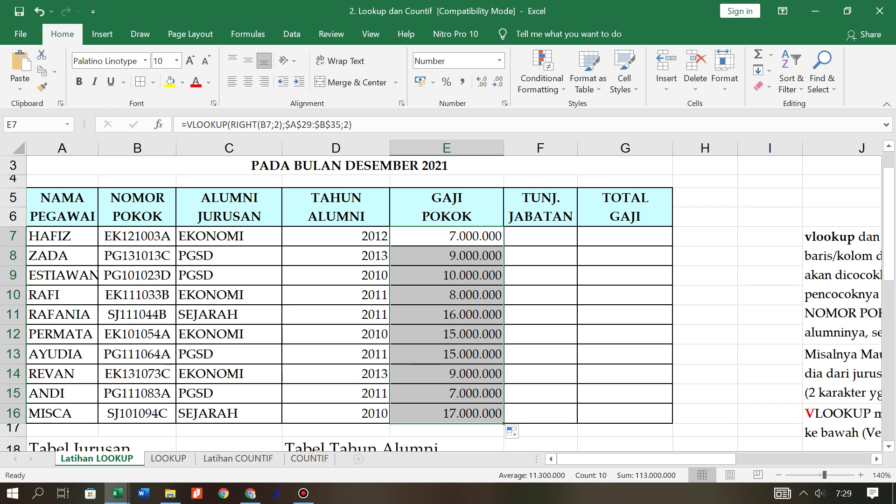
{"action": "left_click", "coordinate": [446, 335]}
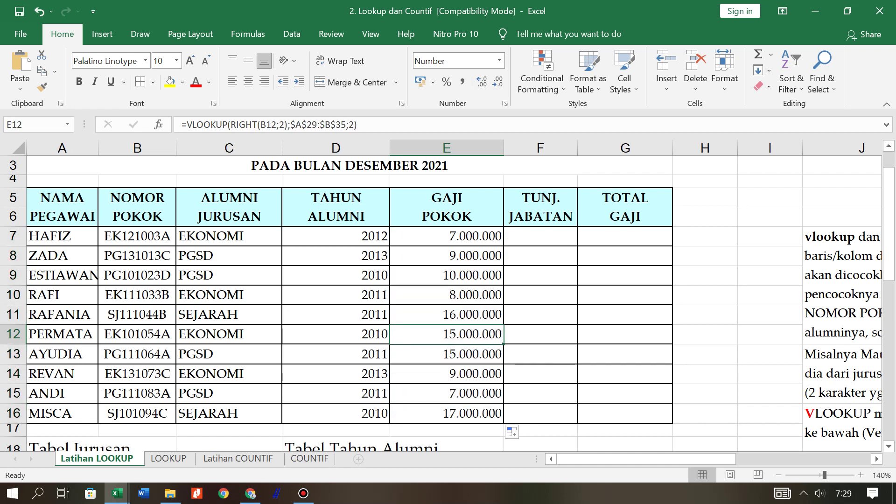
Compare the base salary in row 12 with the GAPOK entry for code 4A in the Gapok & Tunjangan table.
{"action": "left_click", "coordinate": [12, 335]}
{"action": "scroll", "coordinate": [12, 334], "scroll_direction": "down", "scroll_amount": 4}
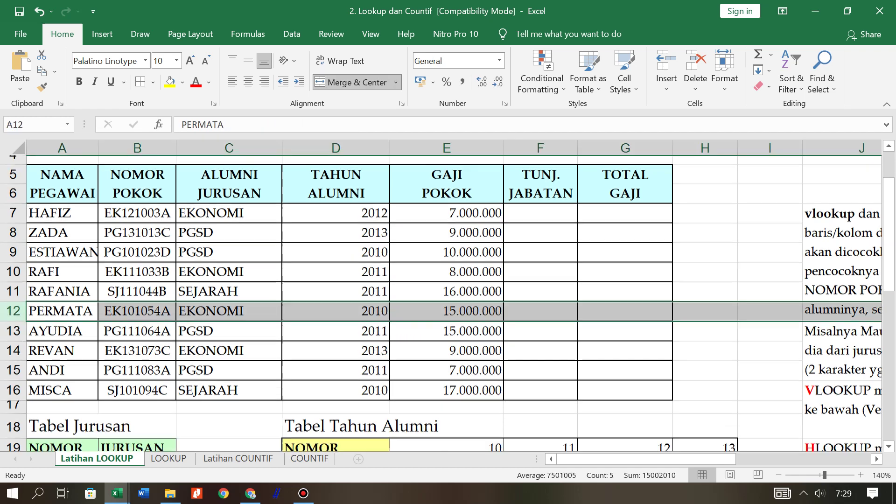
{"action": "scroll", "coordinate": [447, 304], "scroll_direction": "down", "scroll_amount": 2}
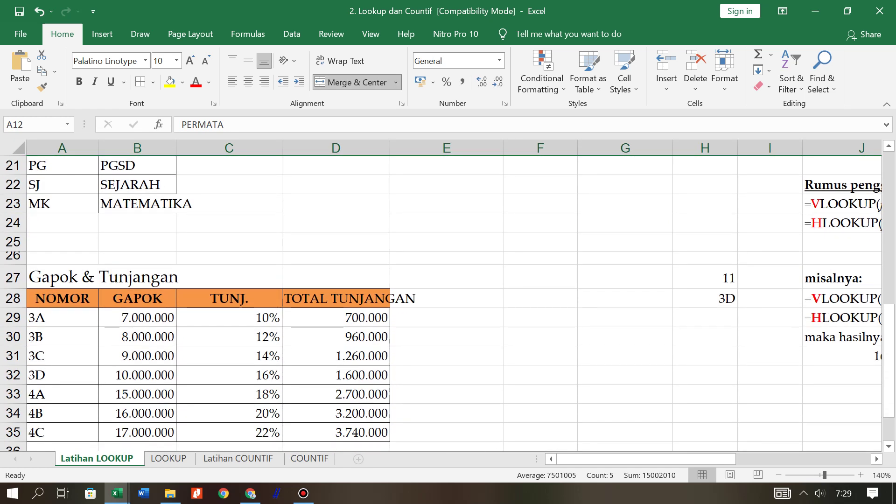
{"action": "left_click", "coordinate": [137, 394]}
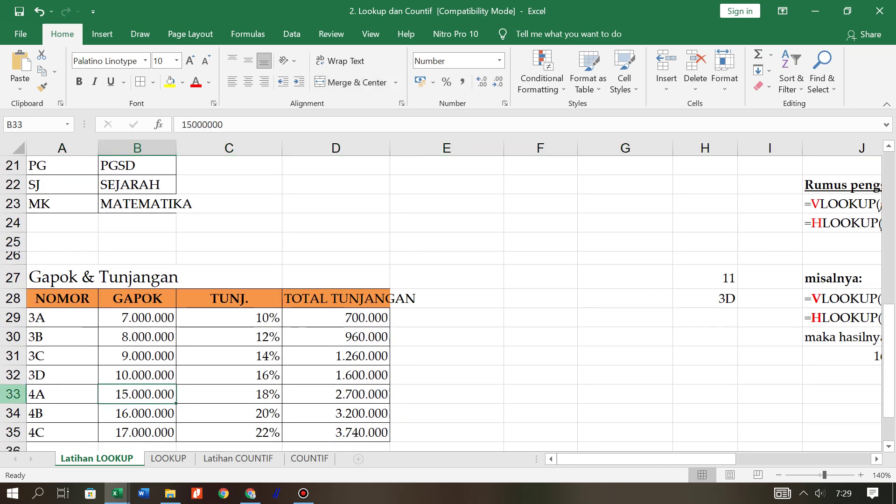
{"action": "left_click", "coordinate": [12, 394]}
{"action": "scroll", "coordinate": [13, 395], "scroll_direction": "up", "scroll_amount": 4}
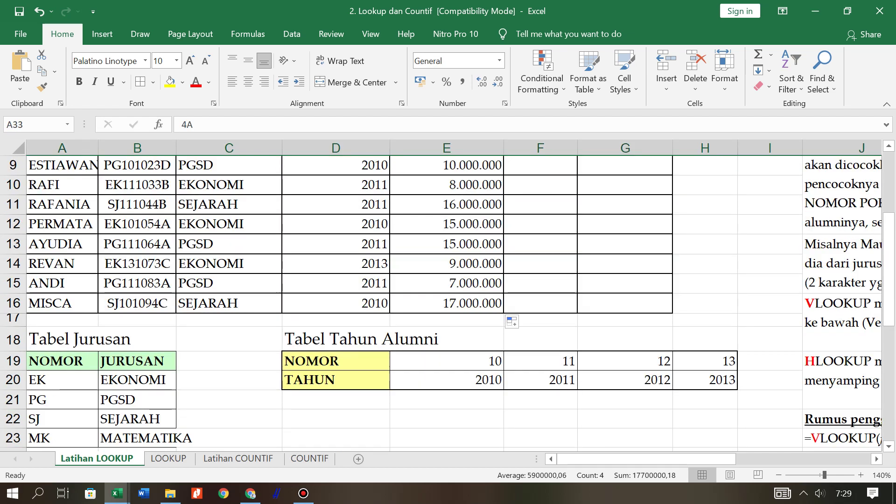
Compare the base salary in E10 with the GAPOK entry for code 3B and review the formula in E7.
{"action": "left_click", "coordinate": [446, 185]}
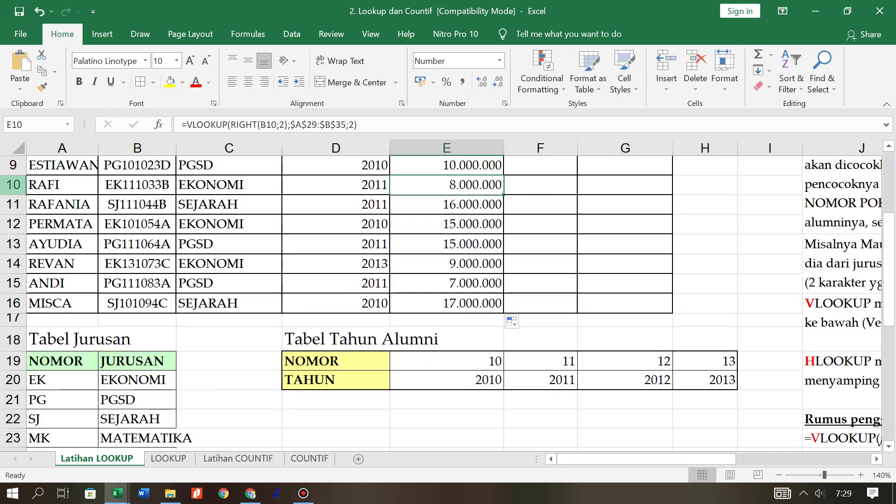
{"action": "left_click", "coordinate": [12, 185]}
{"action": "scroll", "coordinate": [448, 299], "scroll_direction": "down", "scroll_amount": 4}
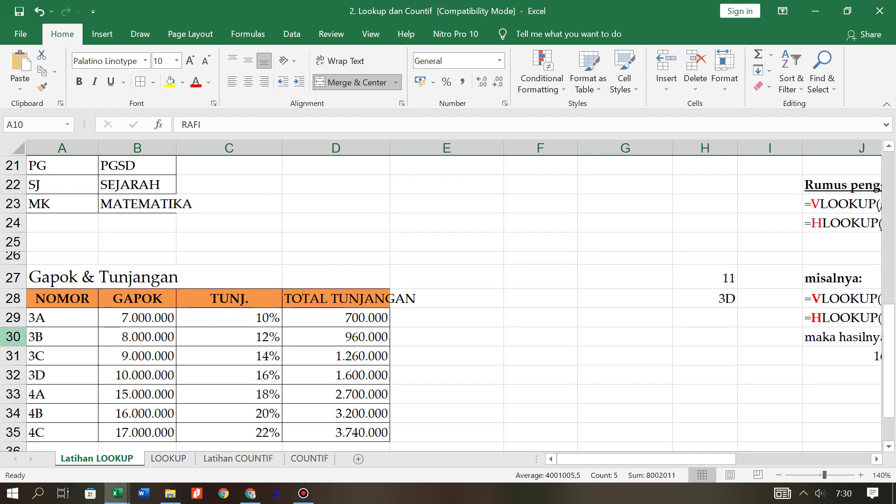
{"action": "left_click", "coordinate": [12, 336]}
{"action": "left_click", "coordinate": [137, 337]}
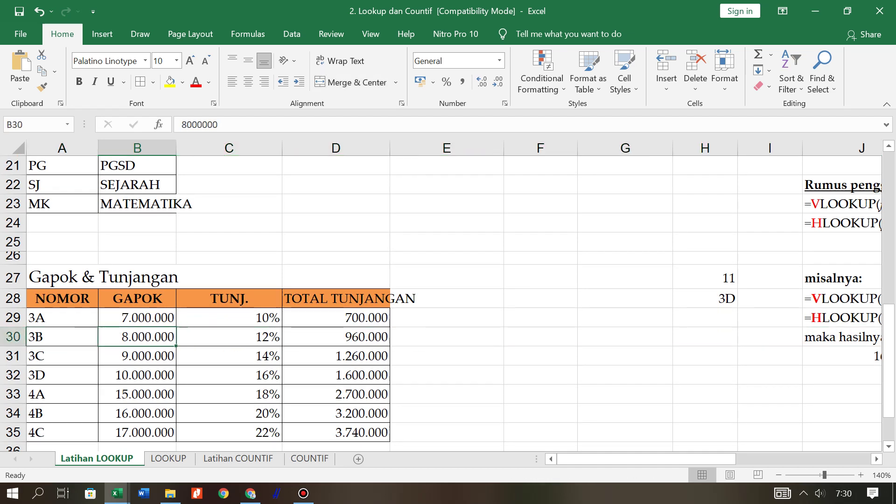
{"action": "scroll", "coordinate": [448, 298], "scroll_direction": "up", "scroll_amount": 6}
{"action": "scroll", "coordinate": [448, 299], "scroll_direction": "down", "scroll_amount": 1}
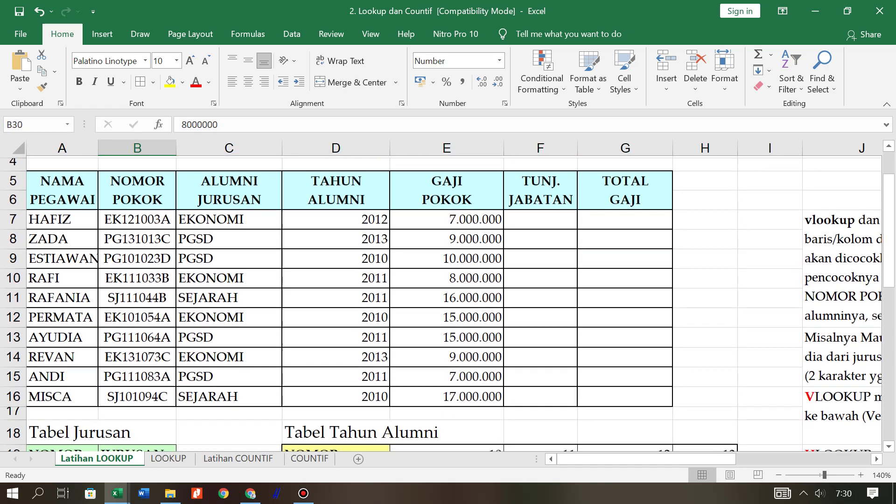
{"action": "left_click", "coordinate": [447, 217]}
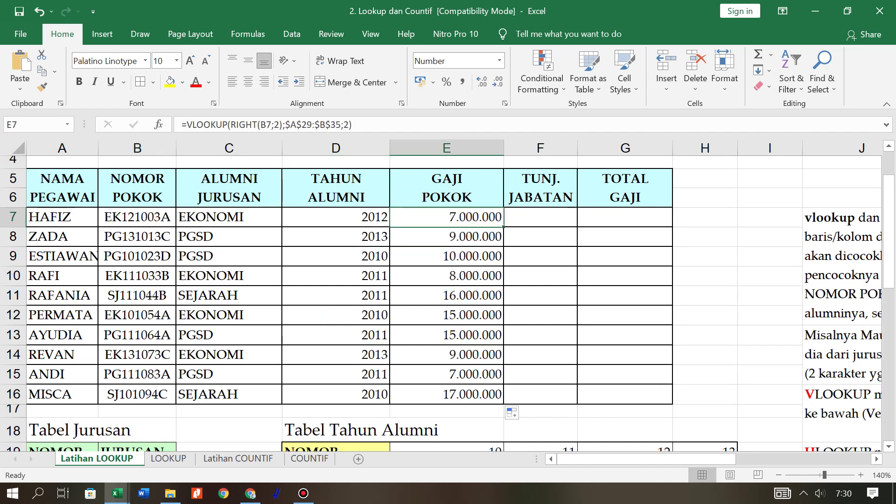
{"action": "scroll", "coordinate": [448, 303], "scroll_direction": "up", "scroll_amount": 1}
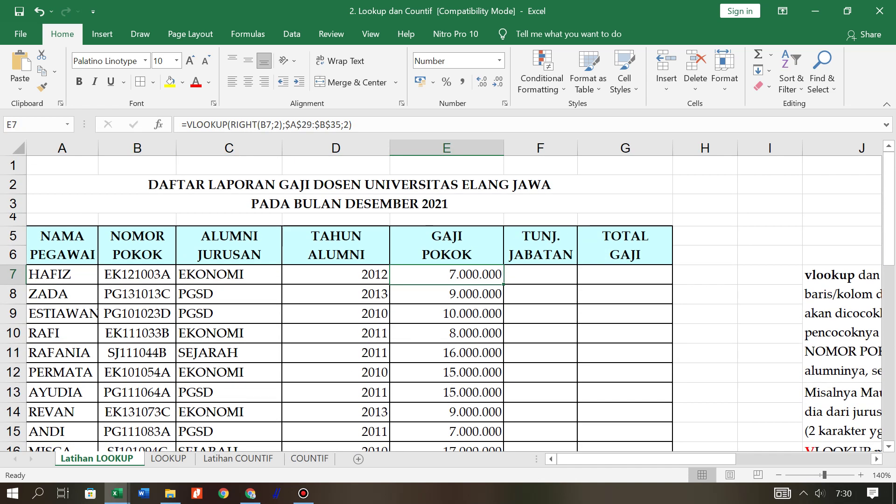
Examine the TUNJ. and TOTAL TUNJANGAN columns of the Gapok & Tunjangan table as the source for TUNJ. JABATAN, including the formula in D29.
{"action": "scroll", "coordinate": [448, 303], "scroll_direction": "down", "scroll_amount": 1}
{"action": "left_click", "coordinate": [540, 217]}
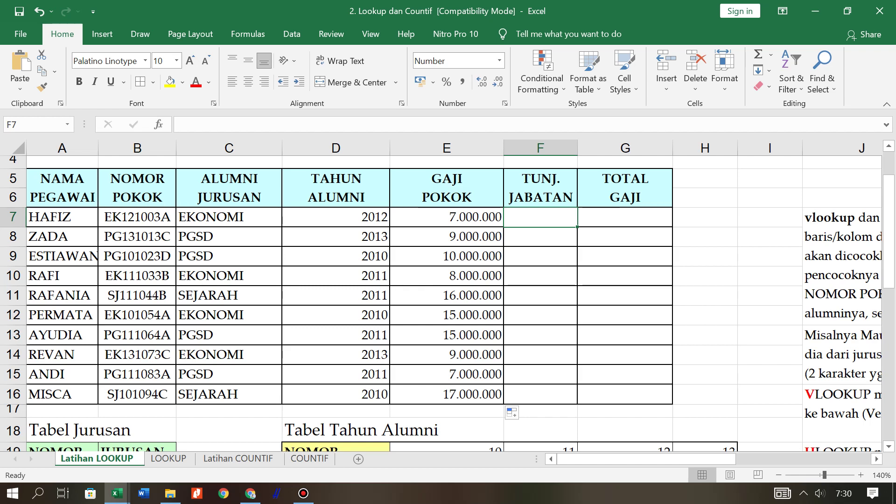
{"action": "scroll", "coordinate": [448, 303], "scroll_direction": "down", "scroll_amount": 2}
{"action": "scroll", "coordinate": [448, 303], "scroll_direction": "down", "scroll_amount": 4}
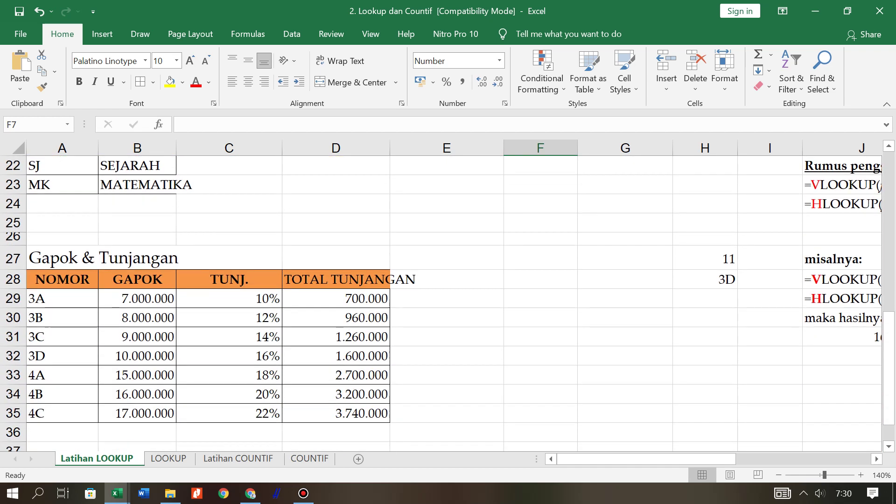
{"action": "left_click", "coordinate": [336, 298]}
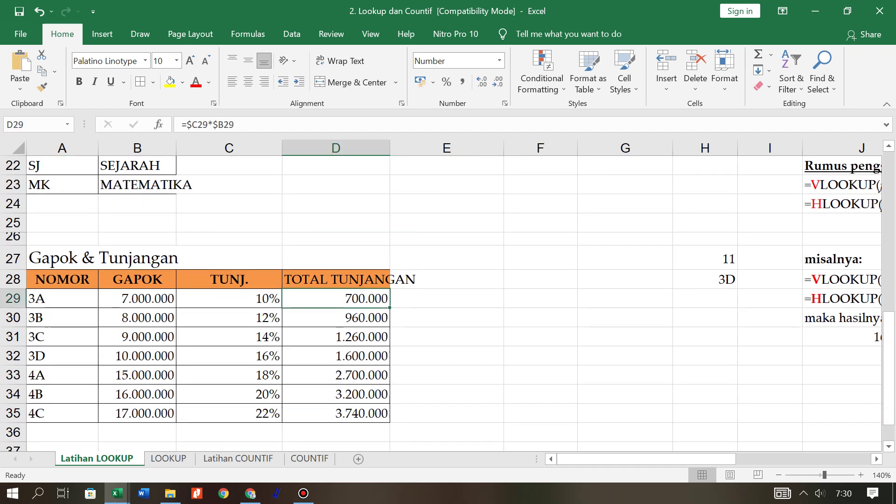
{"action": "left_click_drag", "start_coordinate": [335, 298], "coordinate": [336, 432]}
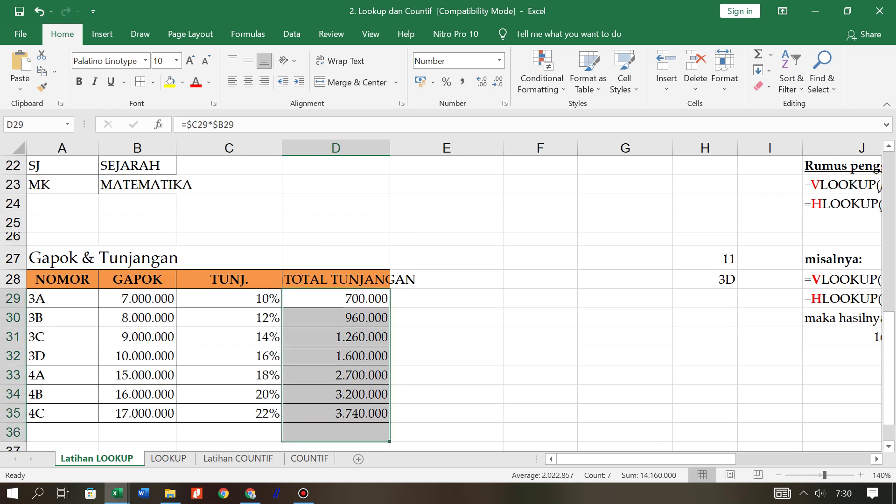
{"action": "left_click", "coordinate": [336, 299]}
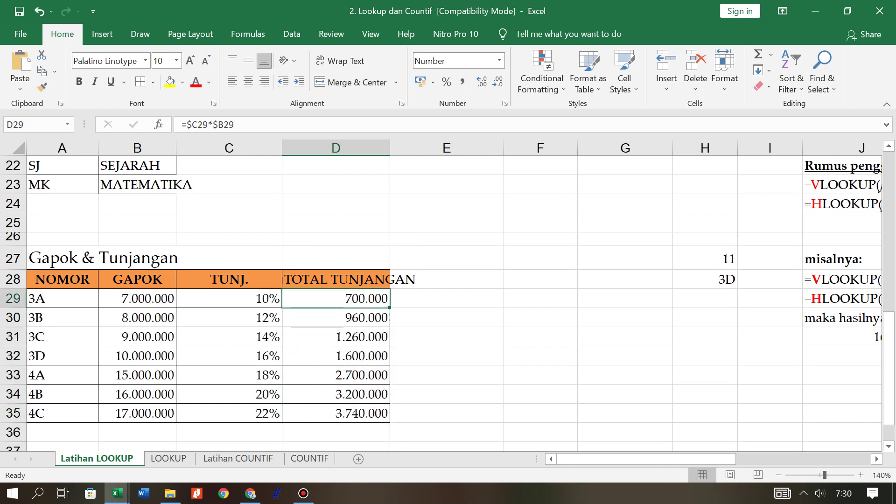
{"action": "left_click", "coordinate": [228, 298]}
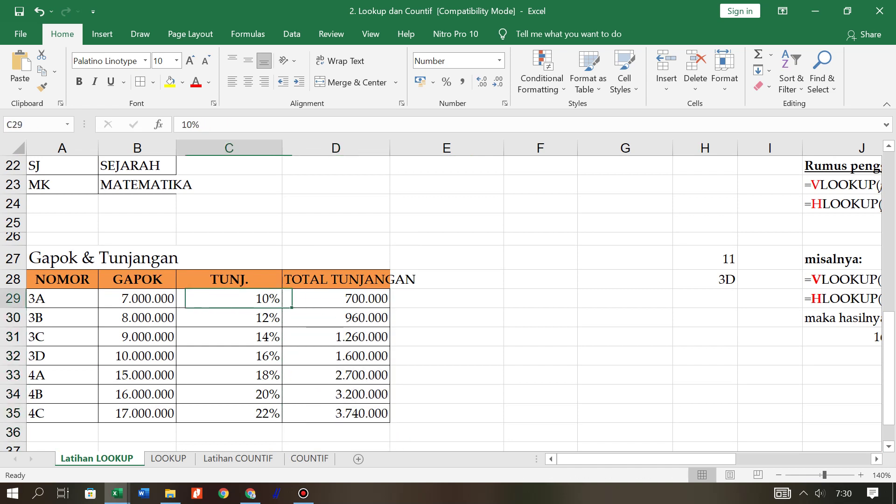
{"action": "left_click", "coordinate": [336, 298]}
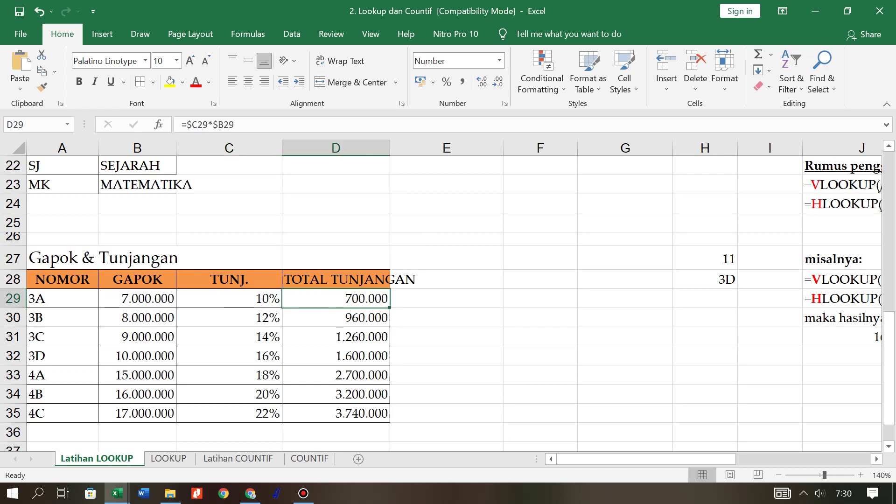
{"action": "scroll", "coordinate": [448, 298], "scroll_direction": "up", "scroll_amount": 7}
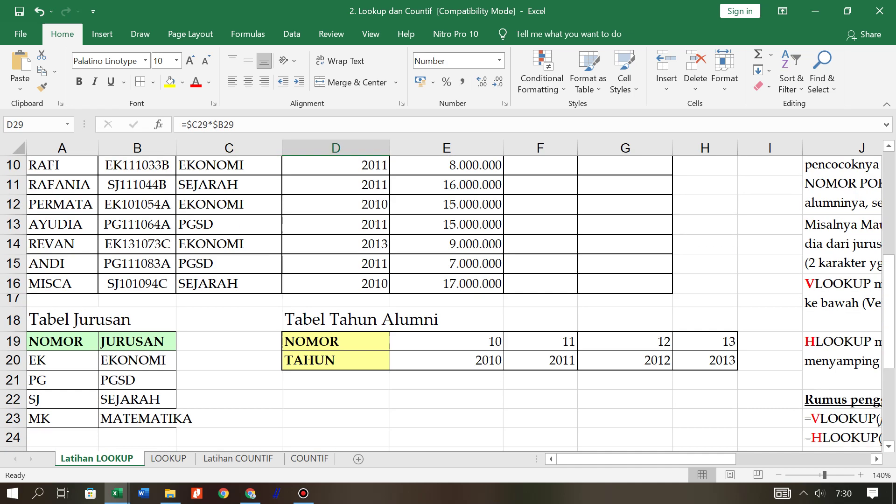
{"action": "scroll", "coordinate": [448, 298], "scroll_direction": "down", "scroll_amount": 3}
{"action": "scroll", "coordinate": [447, 298], "scroll_direction": "down", "scroll_amount": 5}
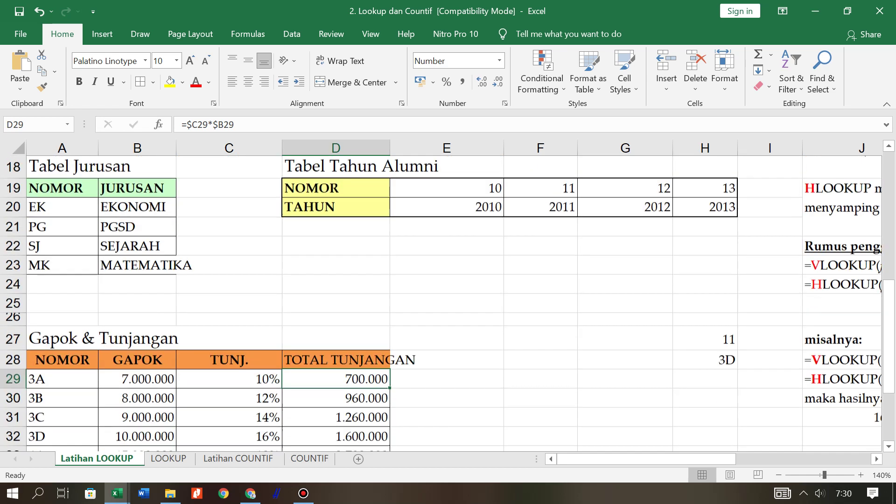
{"action": "scroll", "coordinate": [448, 298], "scroll_direction": "up", "scroll_amount": 8}
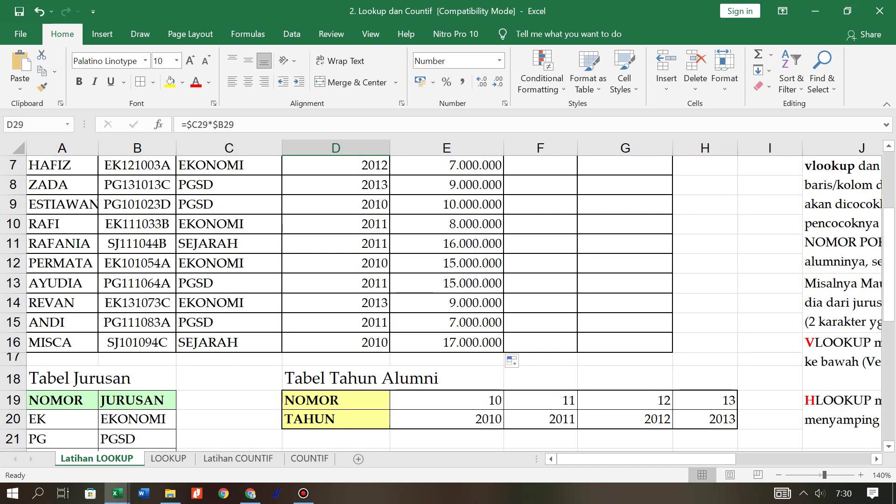
Start a VLOOKUP formula in F7 for TUNJ. JABATAN with RIGHT(B7;2) as the lookup value.
{"action": "left_click", "coordinate": [540, 274]}
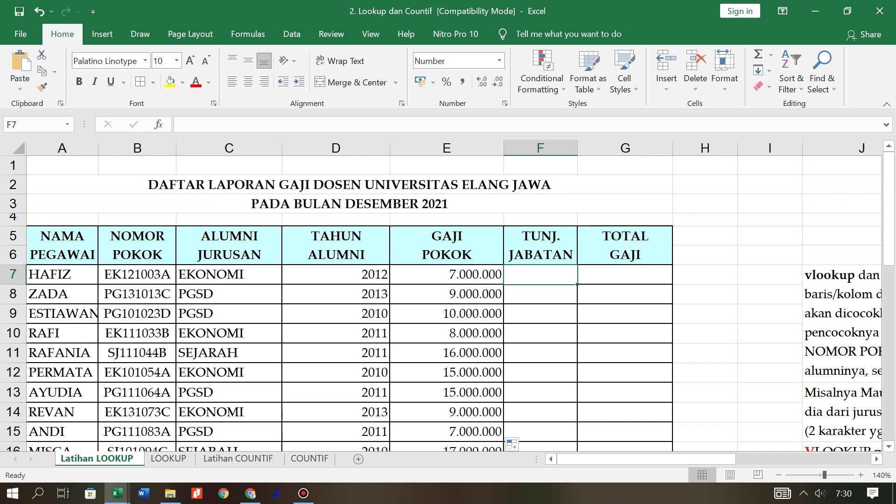
{"action": "type", "text": "=V"}
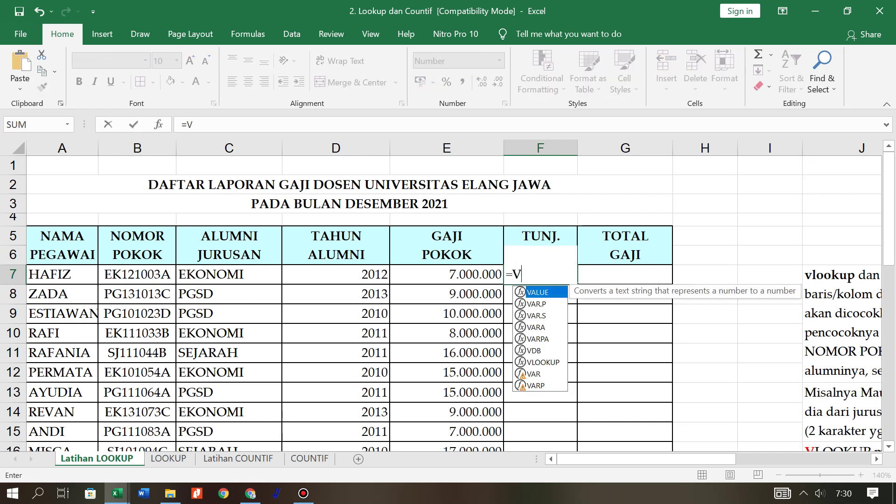
{"action": "type", "text": "LOOKUP"}
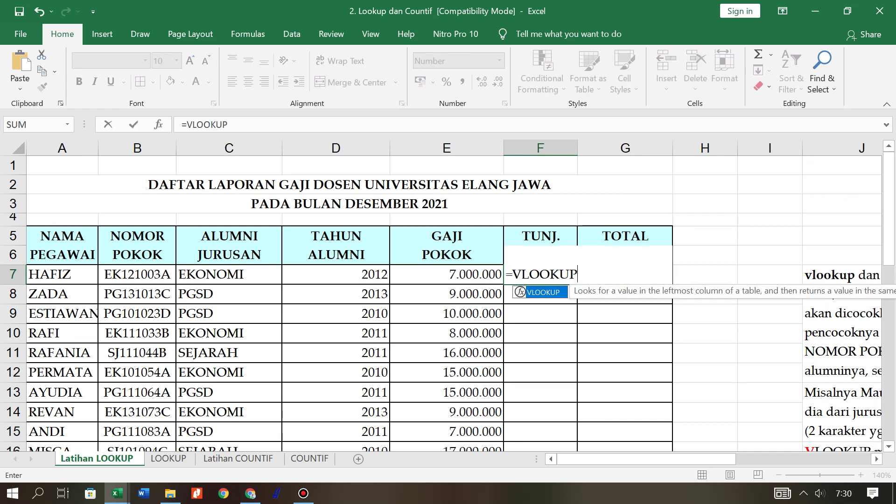
{"action": "type", "text": "(RIGHT"}
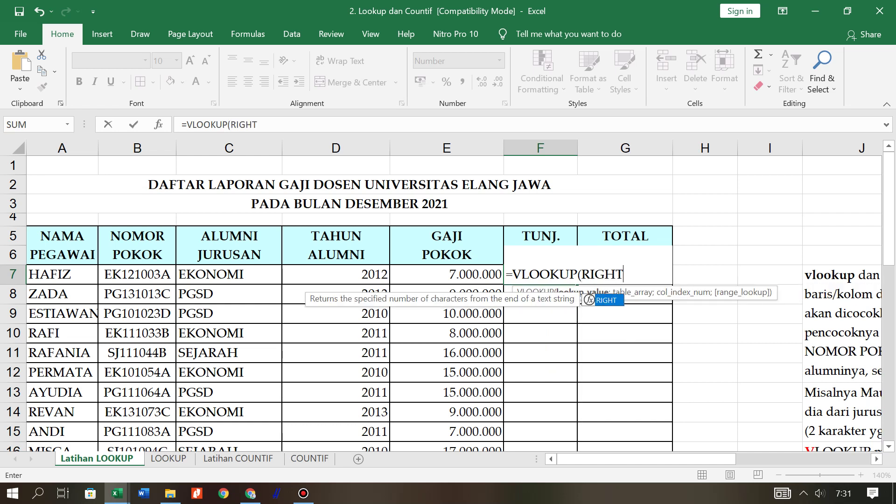
{"action": "type", "text": "("}
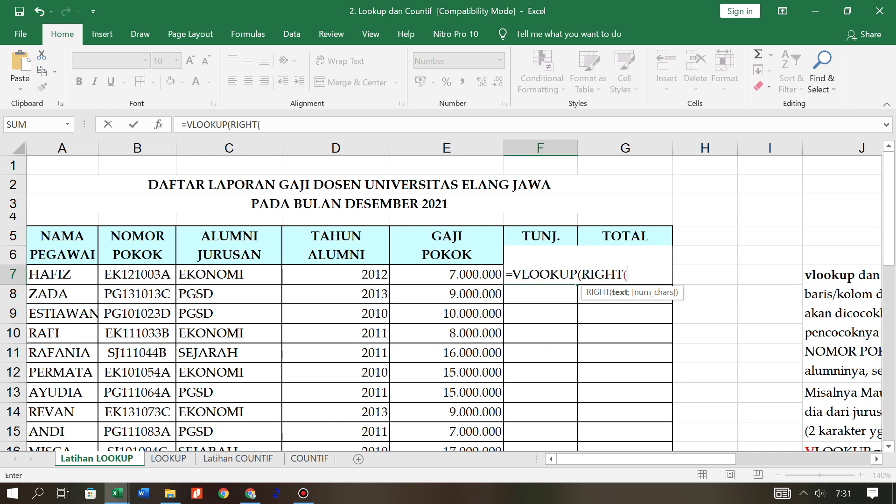
{"action": "left_click", "coordinate": [137, 275]}
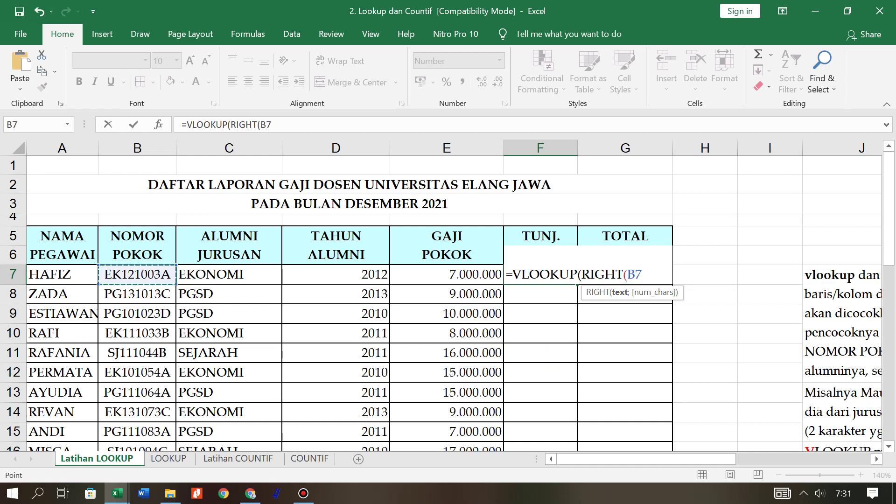
{"action": "type", "text": ";"}
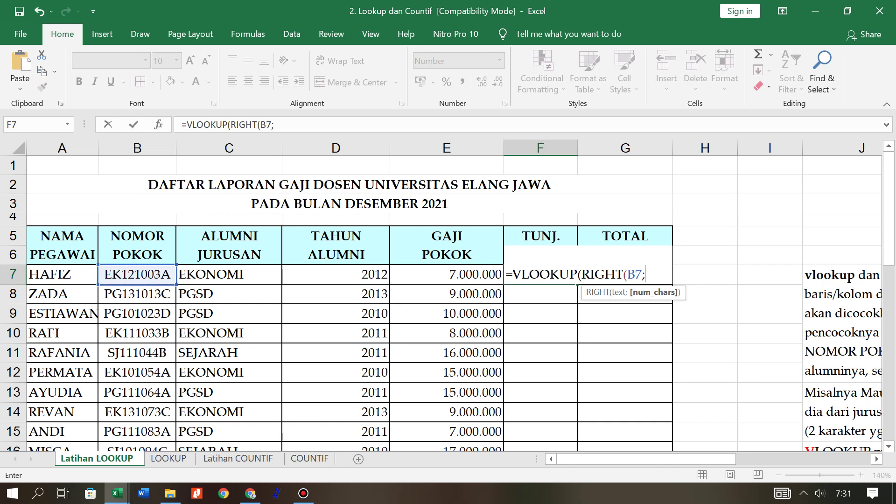
{"action": "type", "text": "2);"}
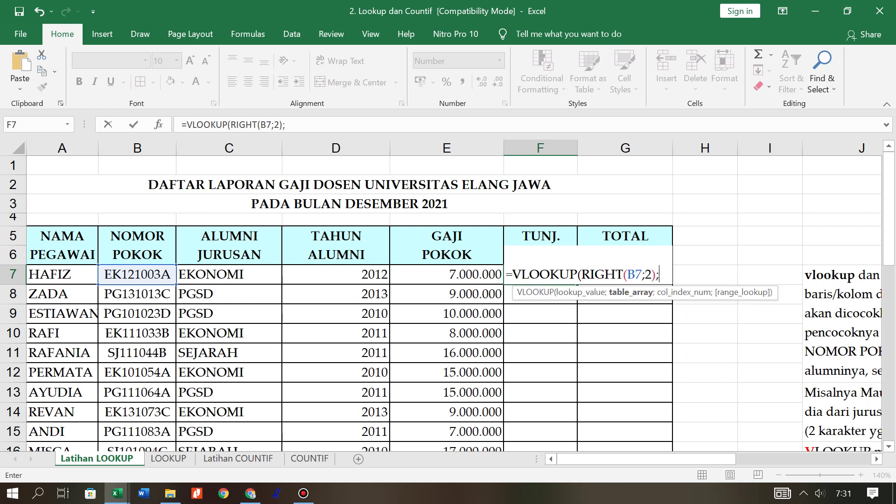
Add the Gapok & Tunjangan data range A29:D35 as the table array and 4 as the column index, closing the VLOOKUP.
{"action": "scroll", "coordinate": [448, 303], "scroll_direction": "down", "scroll_amount": 7}
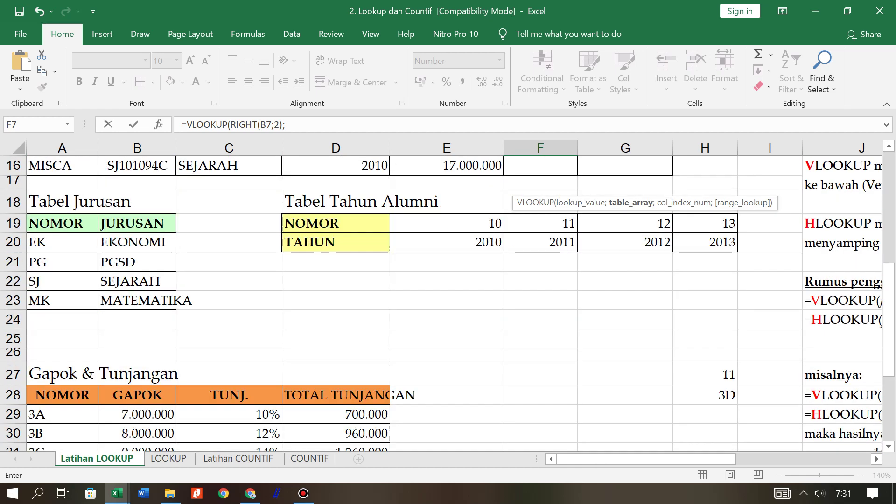
{"action": "left_click_drag", "start_coordinate": [47, 299], "coordinate": [387, 418]}
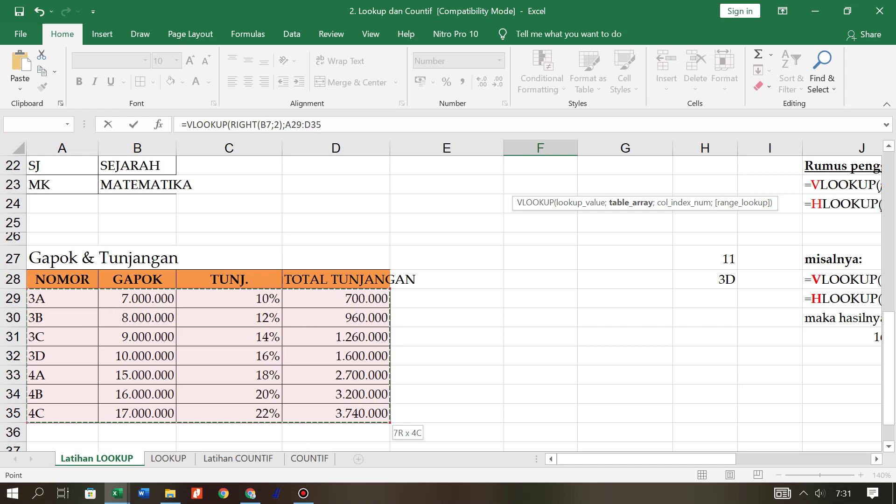
{"action": "left_click_drag", "start_coordinate": [387, 417], "coordinate": [388, 418]}
{"action": "scroll", "coordinate": [448, 303], "scroll_direction": "up", "scroll_amount": 2}
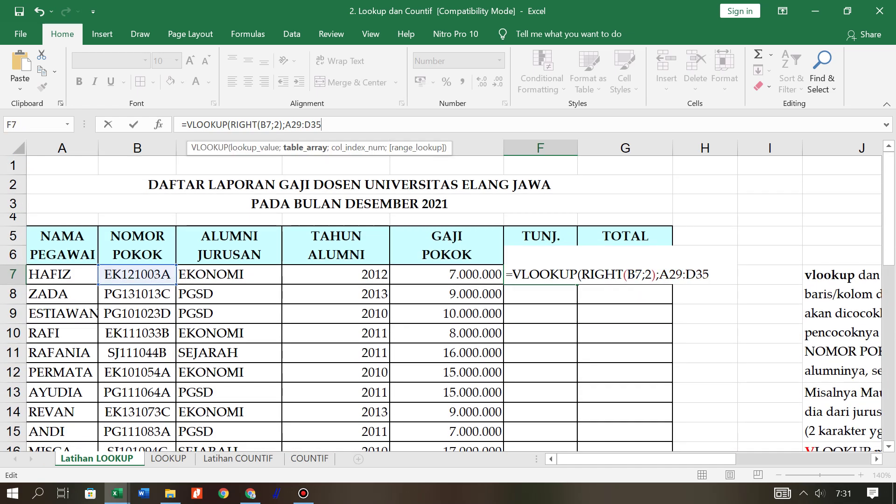
{"action": "type", "text": ";"}
{"action": "scroll", "coordinate": [448, 303], "scroll_direction": "down", "scroll_amount": 8}
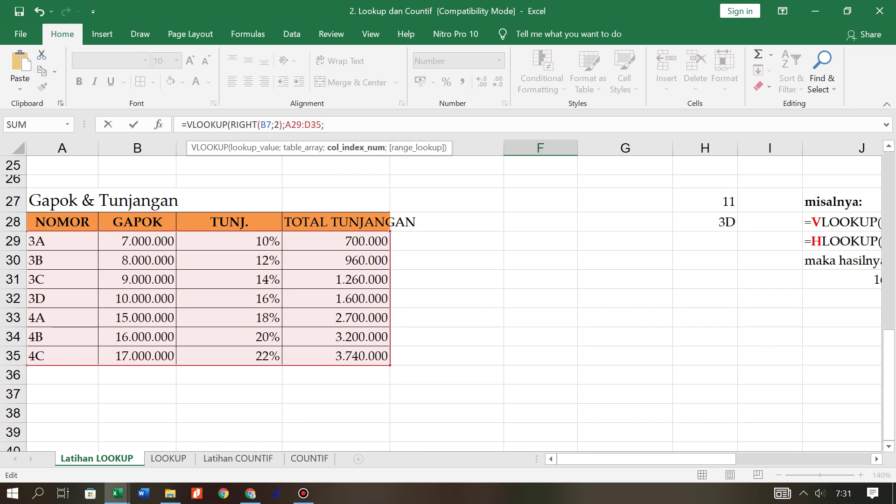
{"action": "scroll", "coordinate": [448, 303], "scroll_direction": "up", "scroll_amount": 8}
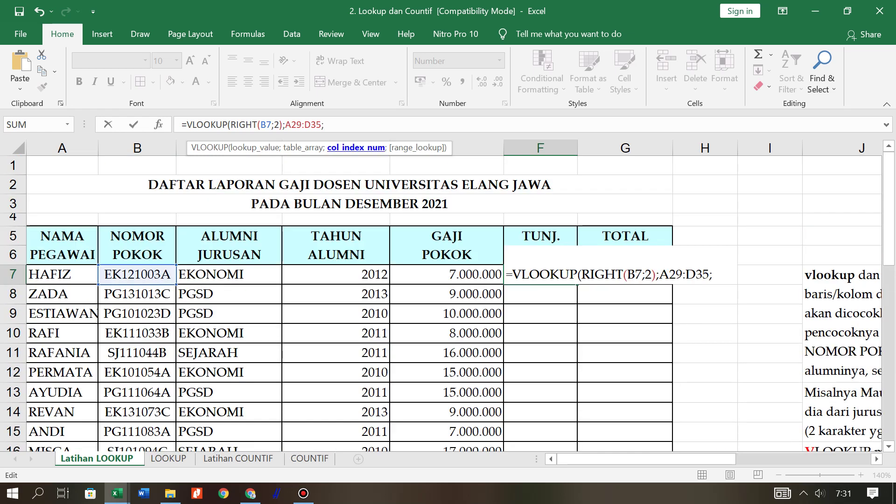
{"action": "type", "text": "4)"}
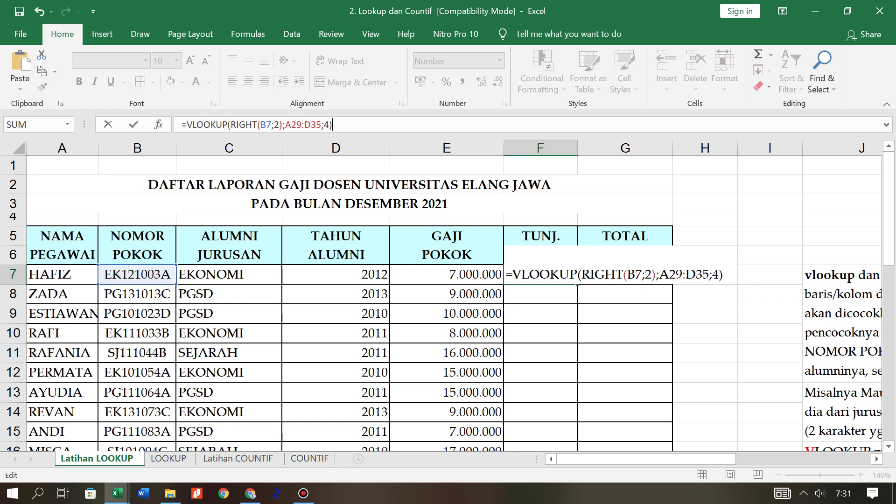
Make the table range absolute as $A$29:$D$35 and enter the TUNJ. JABATAN formula in F7.
{"action": "left_click", "coordinate": [285, 124]}
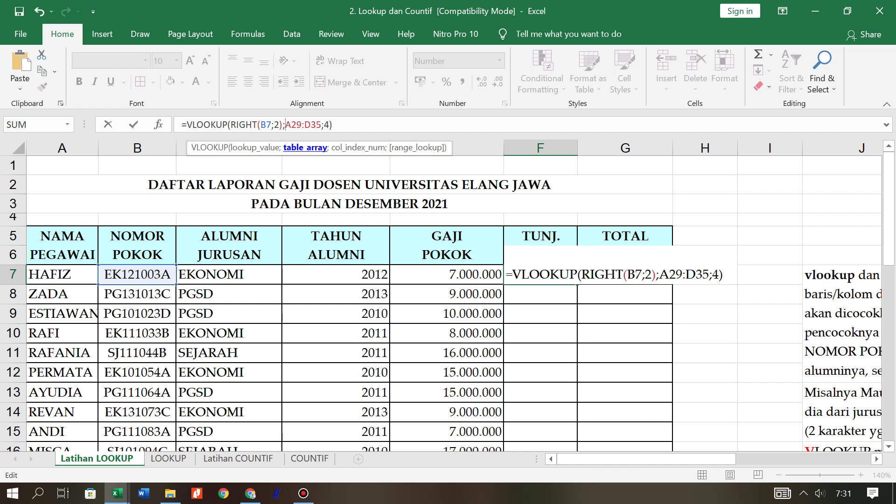
{"action": "type", "text": "$"}
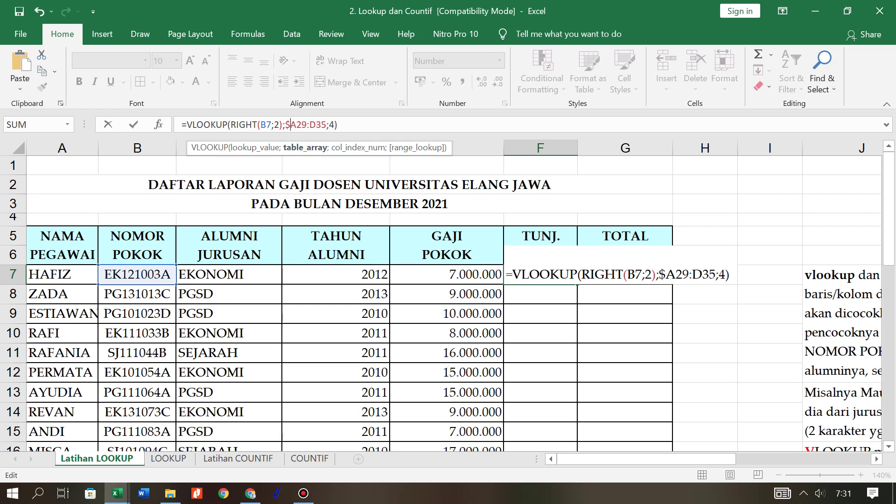
{"action": "key", "text": "Right"}
{"action": "type", "text": "$A"}
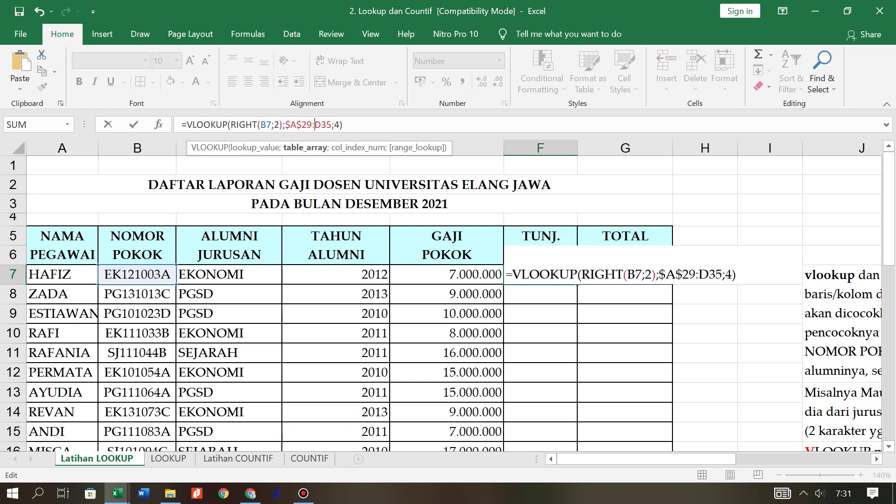
{"action": "type", "text": "$29:"}
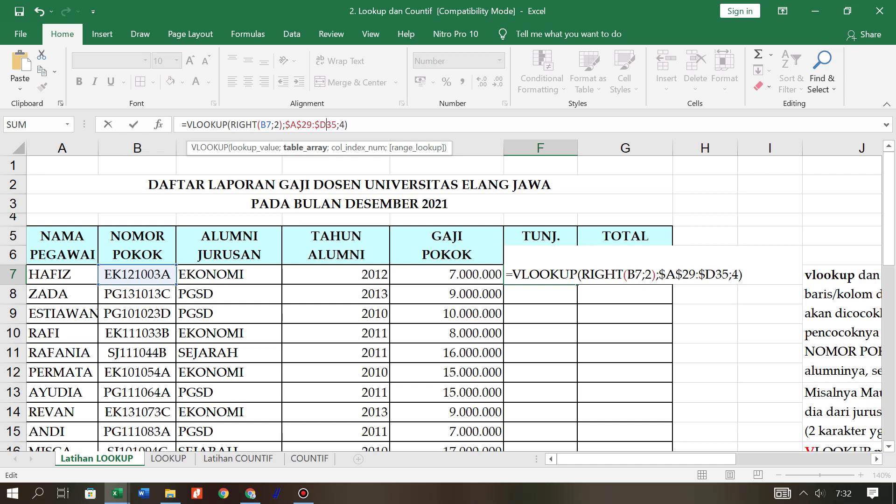
{"action": "type", "text": "$"}
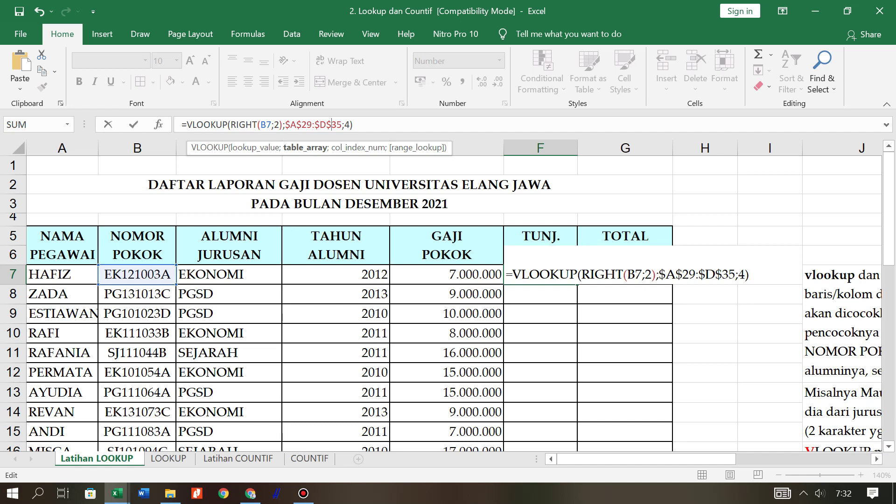
{"action": "key", "text": "Return"}
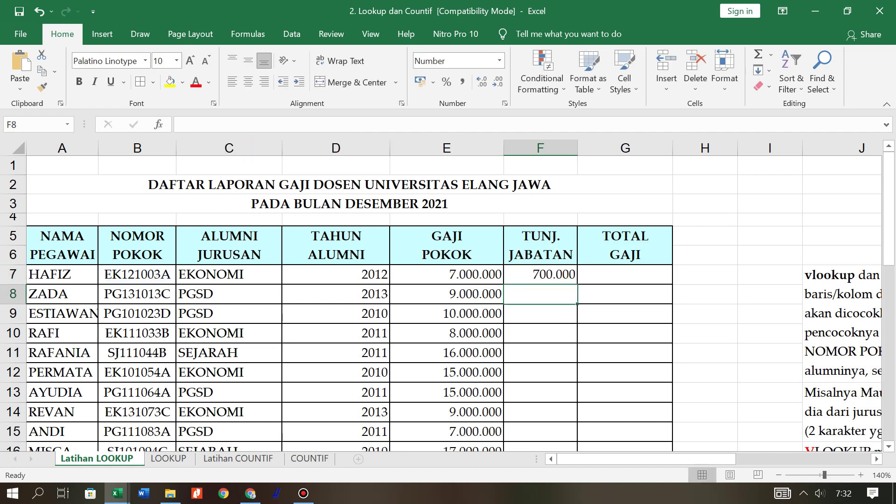
Fill the TUNJ. JABATAN formula from F7 down to F16.
{"action": "left_click", "coordinate": [540, 274]}
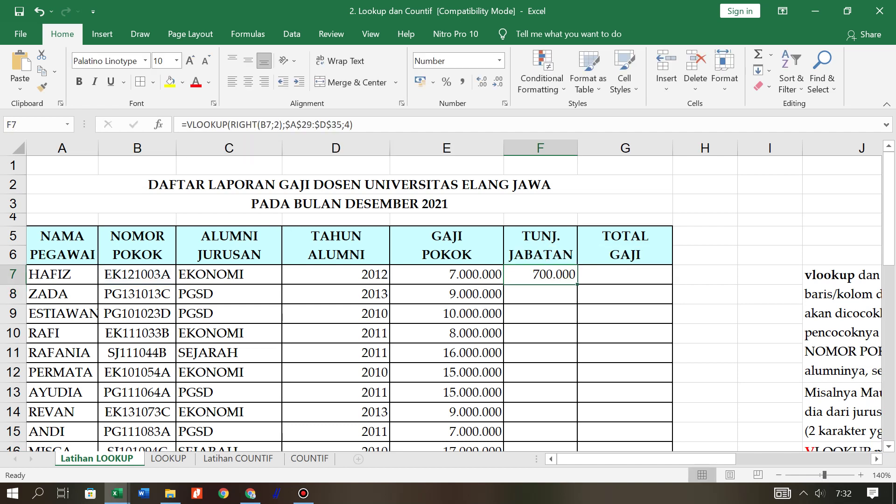
{"action": "left_click_drag", "start_coordinate": [577, 284], "coordinate": [577, 419]}
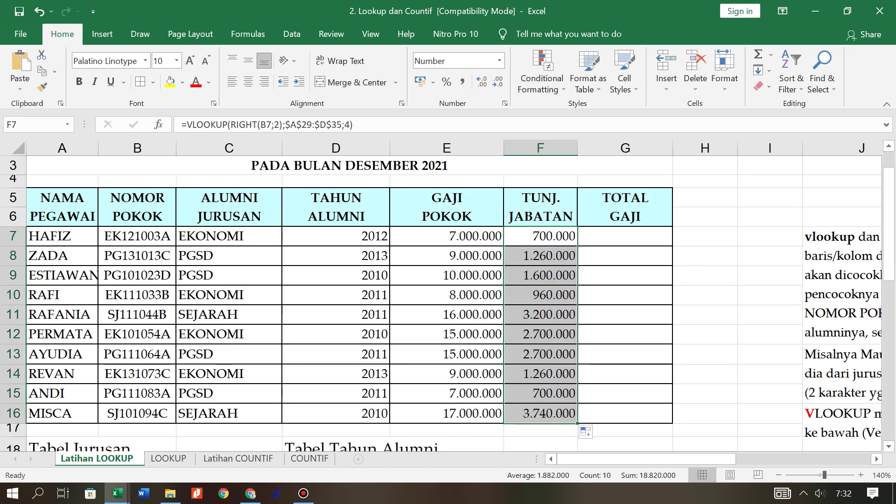
{"action": "scroll", "coordinate": [540, 303], "scroll_direction": "down", "scroll_amount": 2}
{"action": "scroll", "coordinate": [448, 279], "scroll_direction": "up", "scroll_amount": 1}
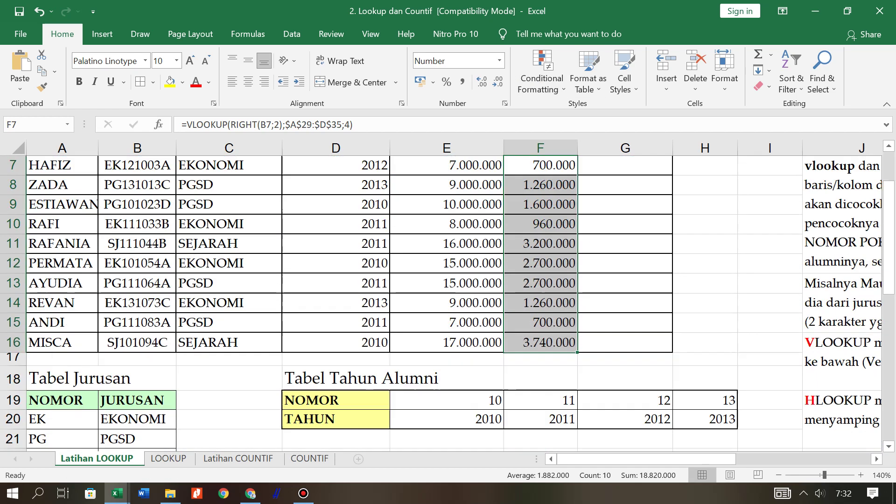
Compare the allowance in row 14 with the table entry for code 3C and check the copied formula in F8.
{"action": "left_click", "coordinate": [138, 303]}
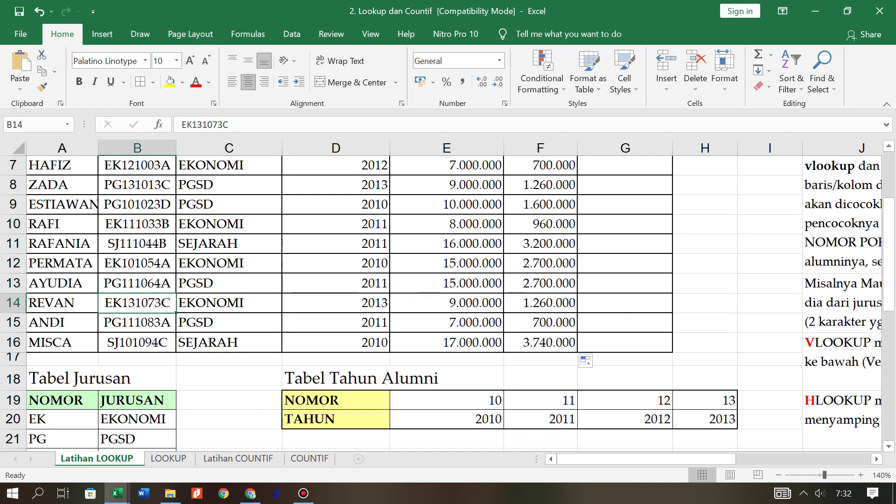
{"action": "scroll", "coordinate": [137, 303], "scroll_direction": "down", "scroll_amount": 4}
{"action": "scroll", "coordinate": [448, 303], "scroll_direction": "down", "scroll_amount": 2}
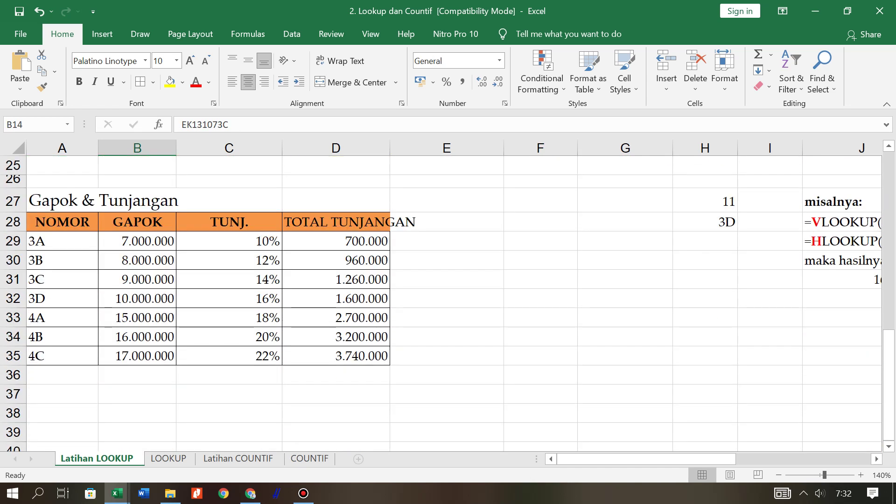
{"action": "left_click", "coordinate": [13, 279]}
{"action": "scroll", "coordinate": [447, 304], "scroll_direction": "up", "scroll_amount": 6}
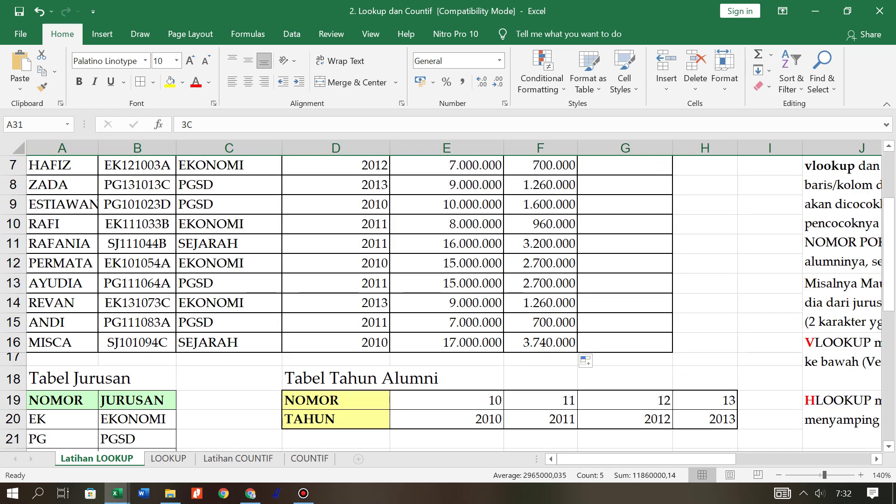
{"action": "left_click", "coordinate": [540, 185]}
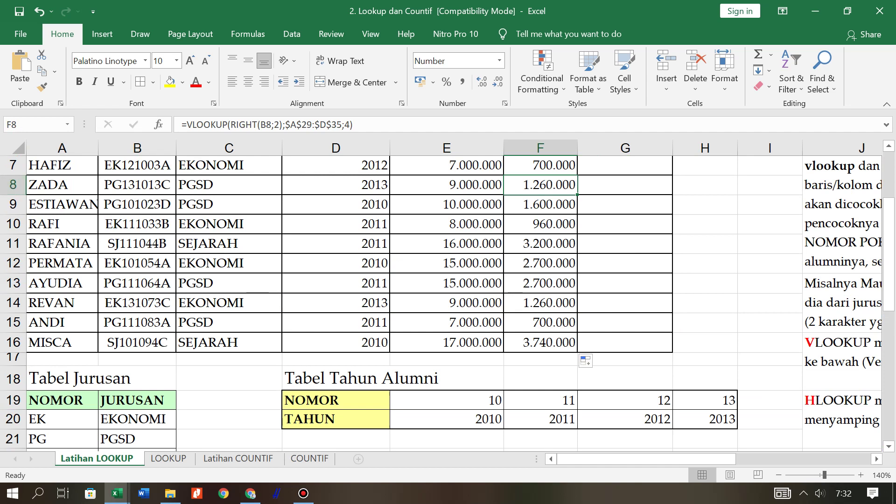
Compare the allowance in F9 with the TOTAL TUNJANGAN entry for code 3D and review the formula in F7.
{"action": "left_click", "coordinate": [540, 204]}
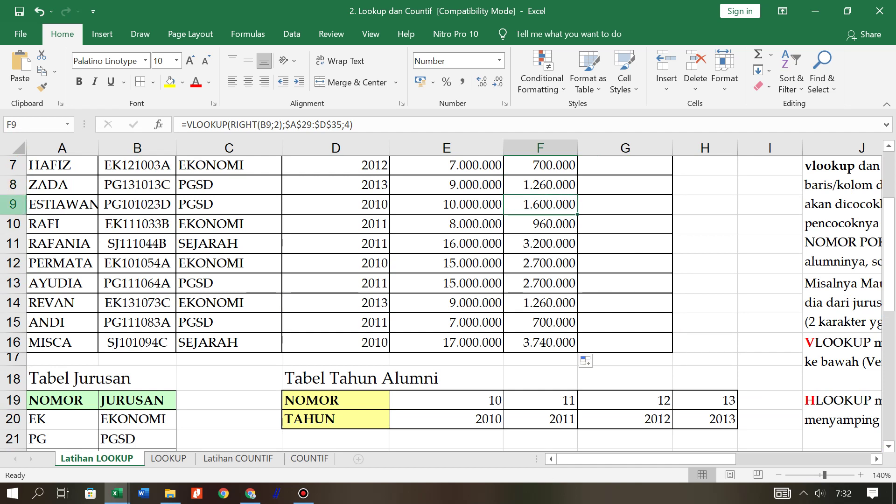
{"action": "left_click", "coordinate": [14, 205]}
{"action": "scroll", "coordinate": [13, 204], "scroll_direction": "down", "scroll_amount": 5}
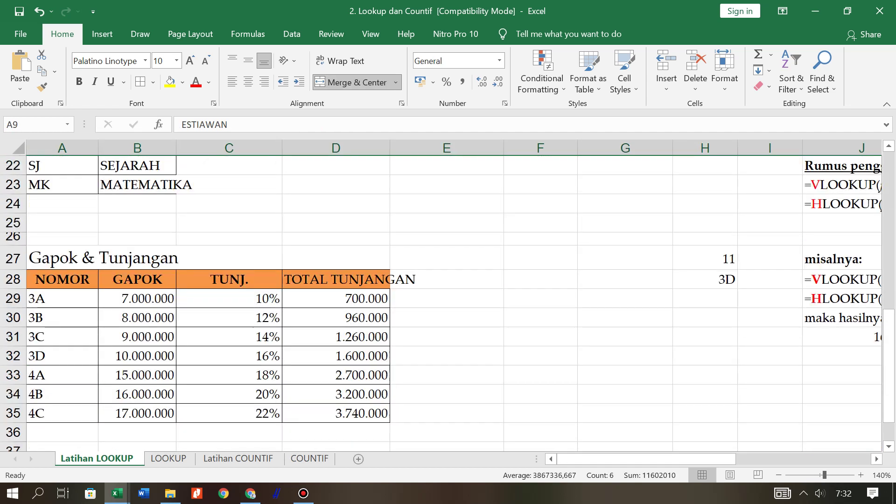
{"action": "left_click", "coordinate": [13, 355]}
{"action": "scroll", "coordinate": [13, 355], "scroll_direction": "up", "scroll_amount": 7}
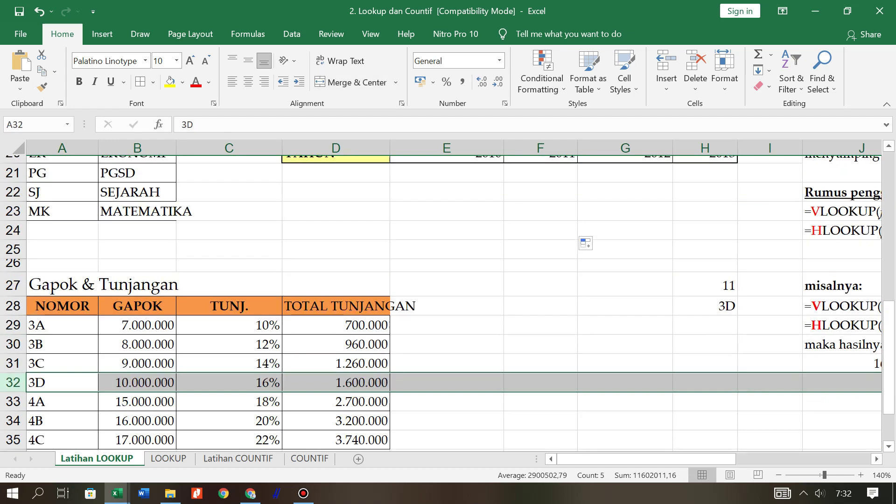
{"action": "left_click", "coordinate": [540, 275]}
{"action": "scroll", "coordinate": [541, 274], "scroll_direction": "down", "scroll_amount": 2}
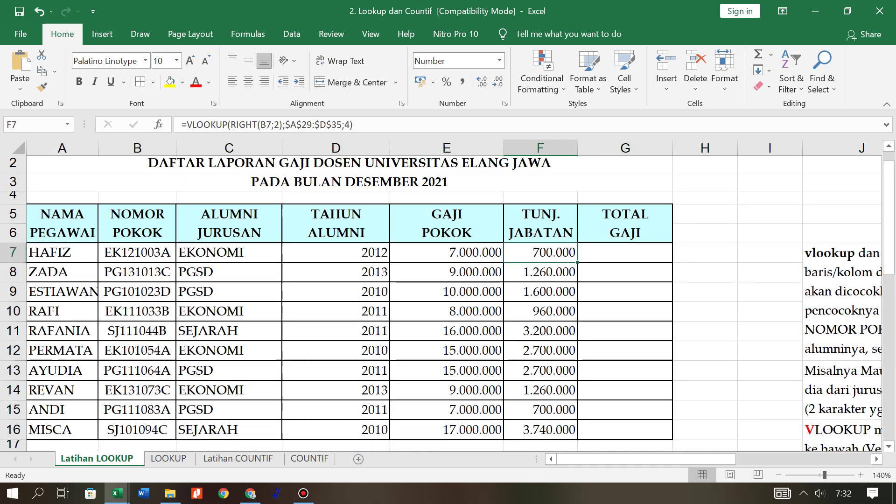
{"action": "scroll", "coordinate": [447, 304], "scroll_direction": "up", "scroll_amount": 2}
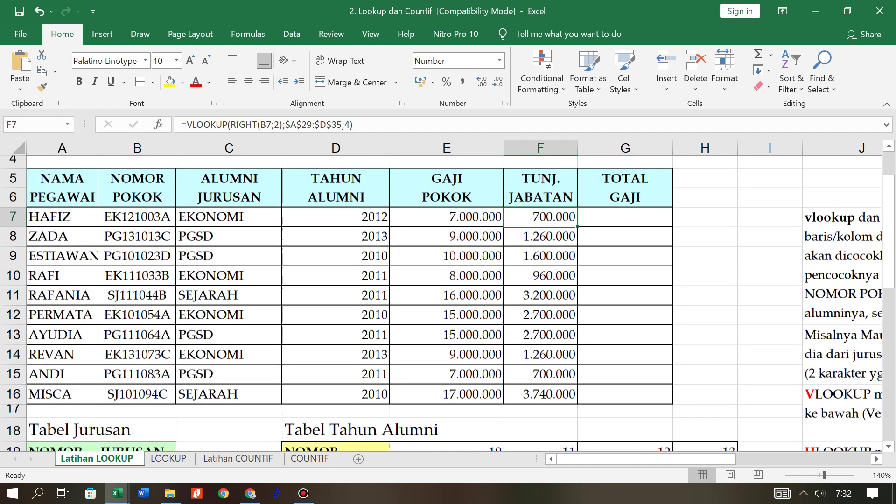
Enter the formula =SUM(E7:F7) in G7 to add GAJI POKOK and TUNJ. JABATAN into TOTAL GAJI.
{"action": "left_click", "coordinate": [626, 275]}
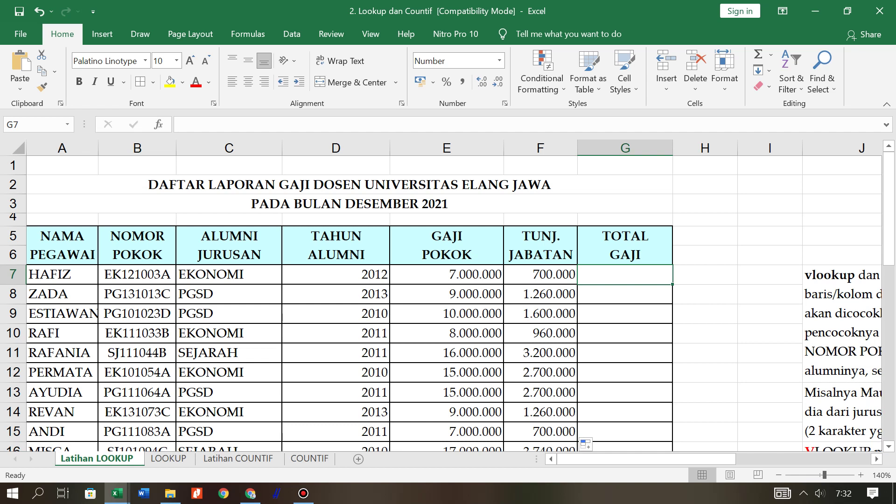
{"action": "key", "text": "Down"}
{"action": "key", "text": "Down"}
{"action": "key", "text": "Up"}
{"action": "key", "text": "Up"}
{"action": "type", "text": "=SUM"}
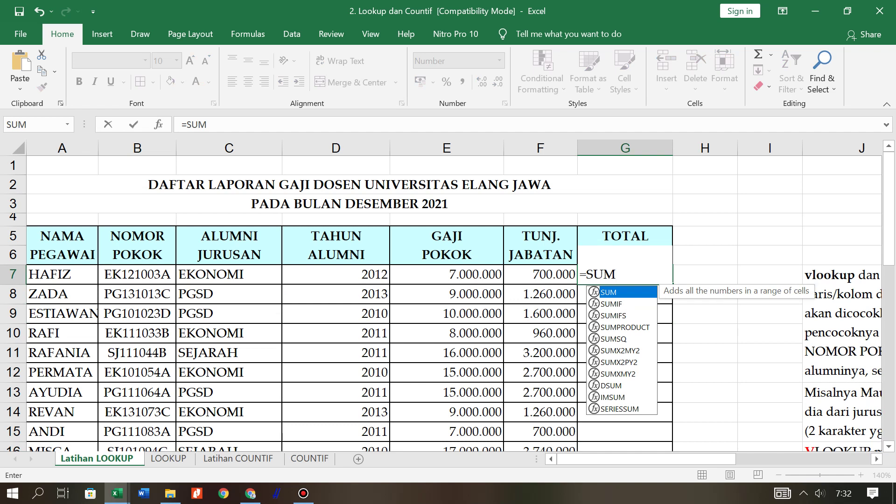
{"action": "type", "text": "("}
{"action": "key", "text": "Left"}
{"action": "key", "text": "Left"}
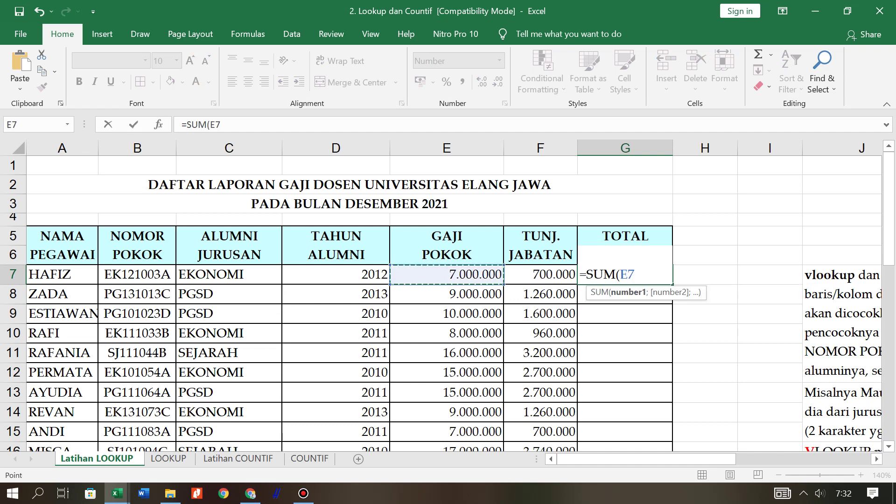
{"action": "key", "text": "shift+Right"}
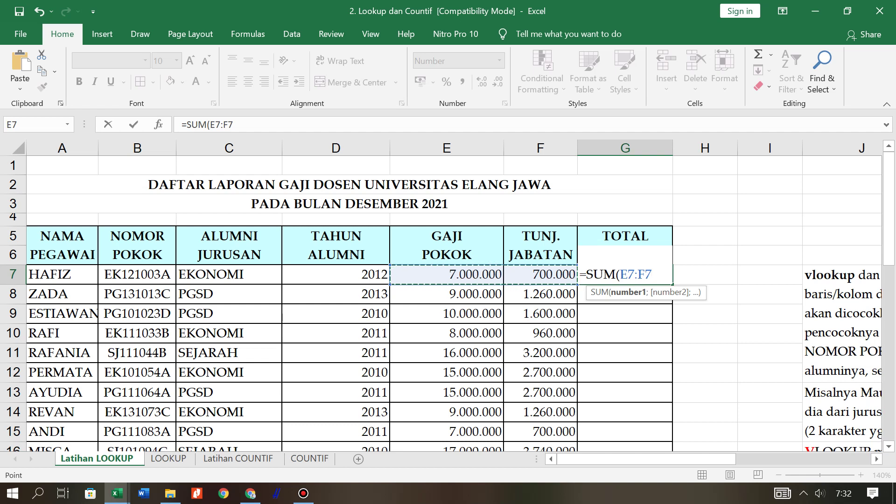
{"action": "type", "text": ")"}
{"action": "key", "text": "Return"}
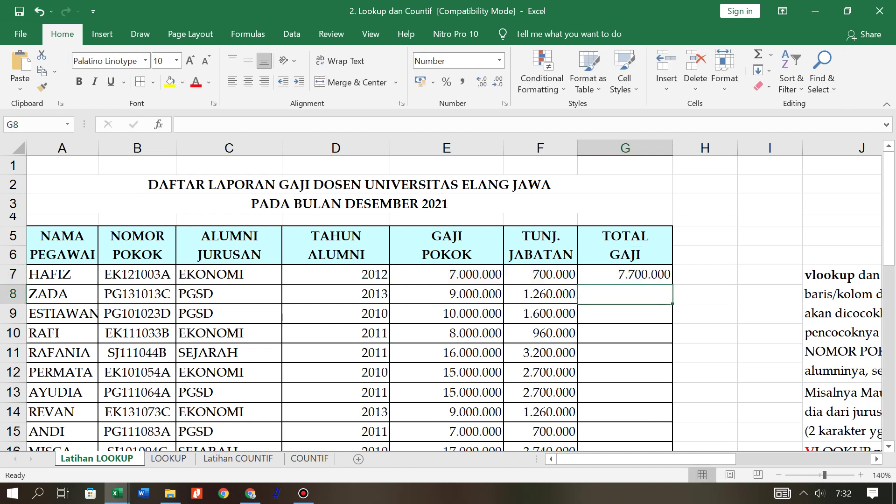
Fill the TOTAL GAJI formula from G7 down to G16.
{"action": "key", "text": "Up"}
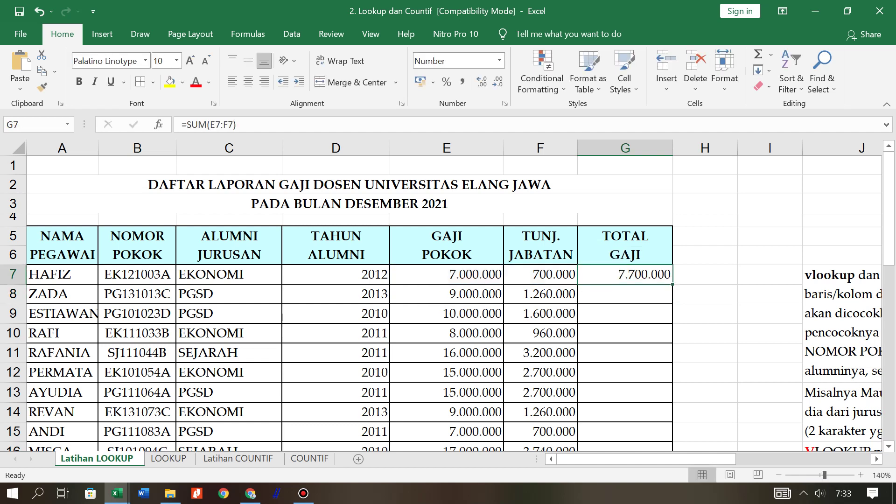
{"action": "left_click_drag", "start_coordinate": [673, 284], "coordinate": [662, 413]}
{"action": "left_click", "coordinate": [704, 295]}
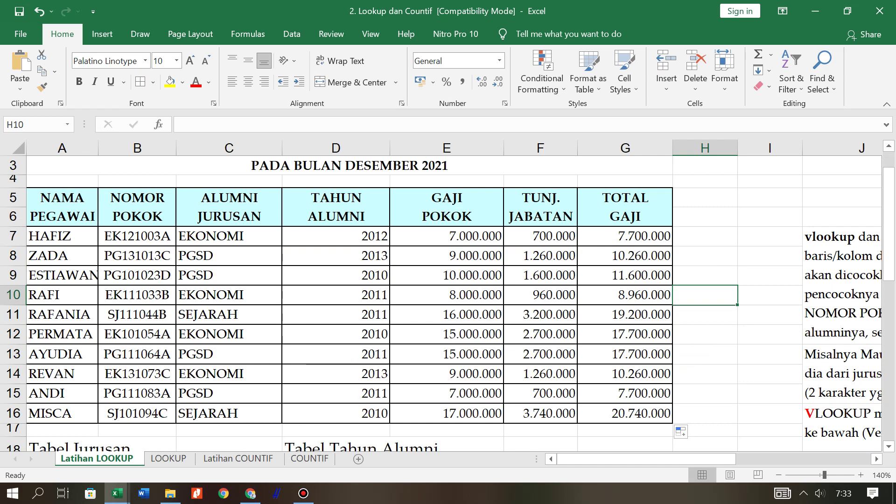
{"action": "scroll", "coordinate": [448, 304], "scroll_direction": "up", "scroll_amount": 1}
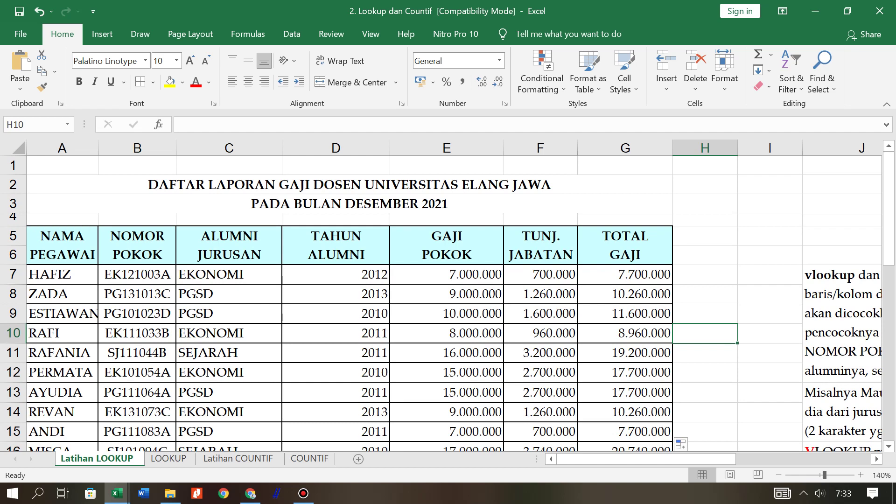
{"action": "scroll", "coordinate": [448, 303], "scroll_direction": "down", "scroll_amount": 1}
{"action": "scroll", "coordinate": [448, 303], "scroll_direction": "up", "scroll_amount": 1}
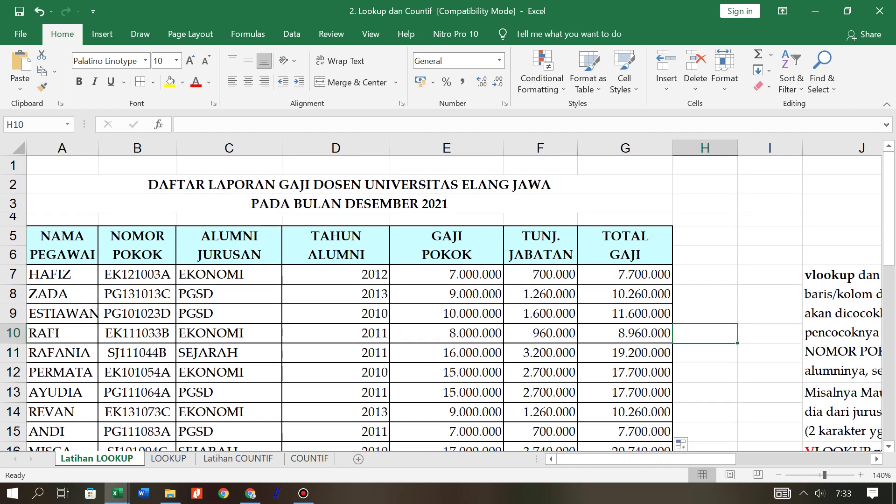